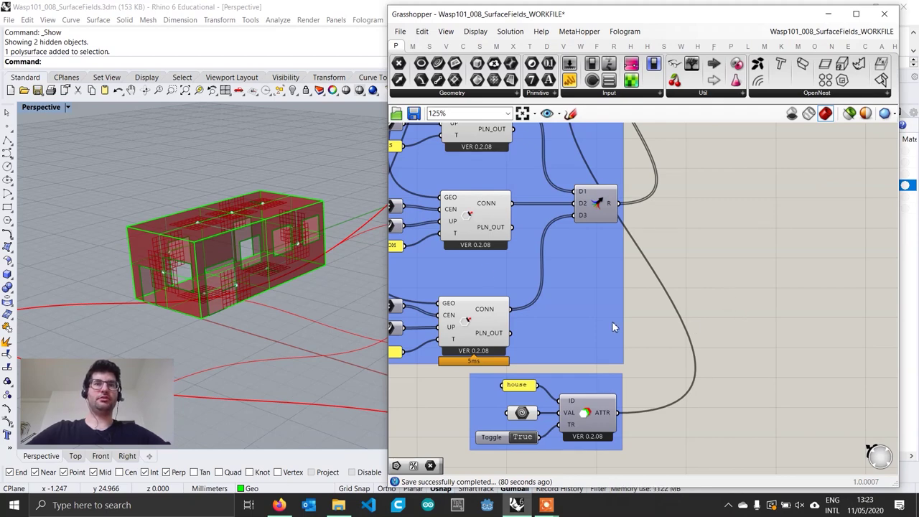
# Examine the wavy surface and the house module at its corner from several angles in the Perspective view
pyautogui.scroll(-5, 288, 296)
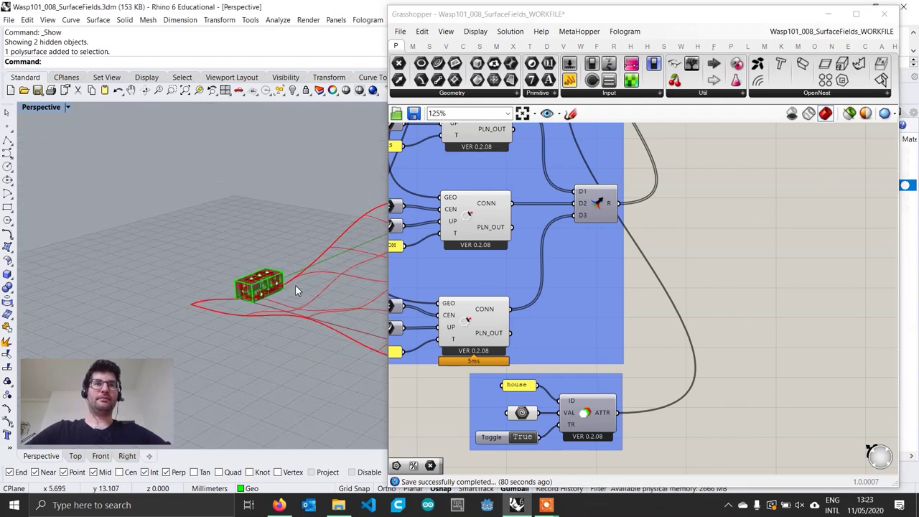
pyautogui.moveTo(295, 290)
pyautogui.keyDown('shift'); pyautogui.mouseDown(button='right')
pyautogui.moveTo(205, 310)
pyautogui.moveTo(164, 279)
pyautogui.mouseUp(button='right'); pyautogui.keyUp('shift')
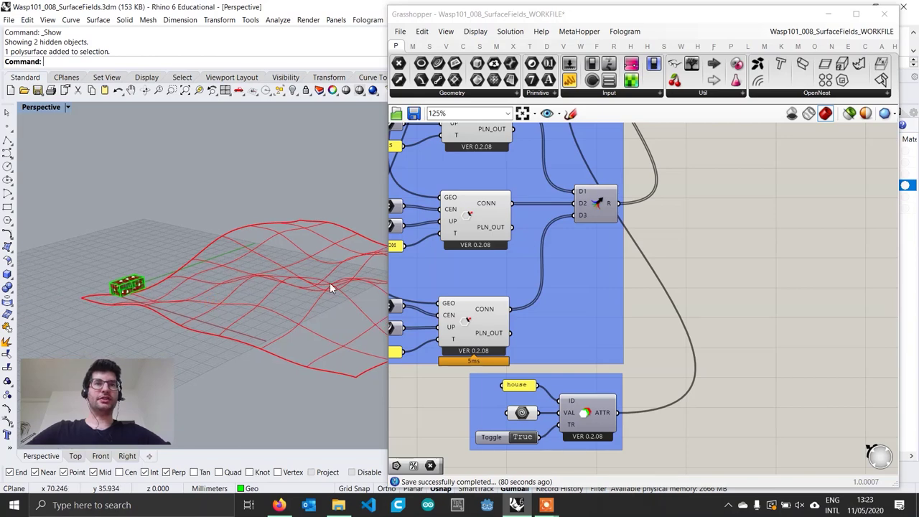
pyautogui.click(301, 282)
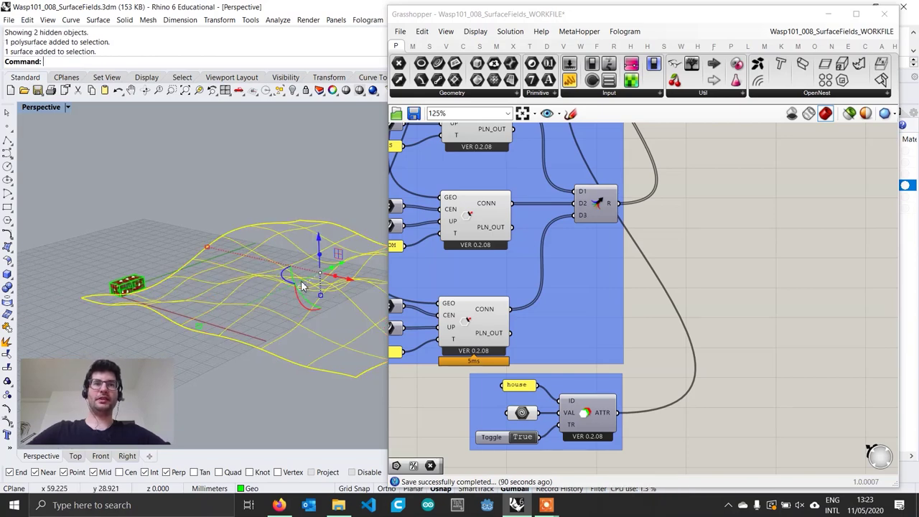
pyautogui.click(307, 171)
pyautogui.keyDown('shift'); pyautogui.moveTo(316, 207); pyautogui.dragTo(283, 209, button='right'); pyautogui.keyUp('shift')
pyautogui.moveTo(287, 327); pyautogui.dragTo(304, 286, button='right')
pyautogui.keyDown('shift'); pyautogui.moveTo(253, 273); pyautogui.dragTo(234, 242, button='right'); pyautogui.keyUp('shift')
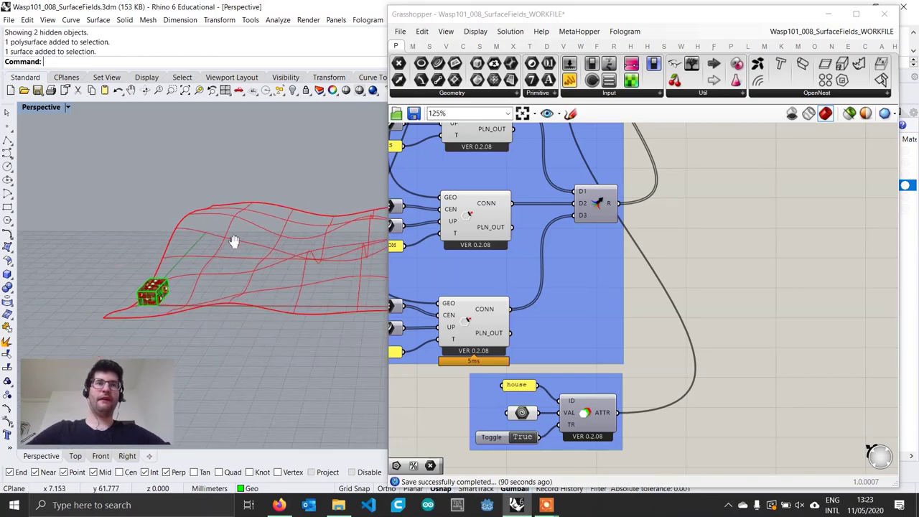
pyautogui.scroll(6, 171, 286)
pyautogui.moveTo(129, 317); pyautogui.dragTo(199, 252, button='right')
pyautogui.scroll(4, 165, 281)
pyautogui.scroll(-5, 654, 344)
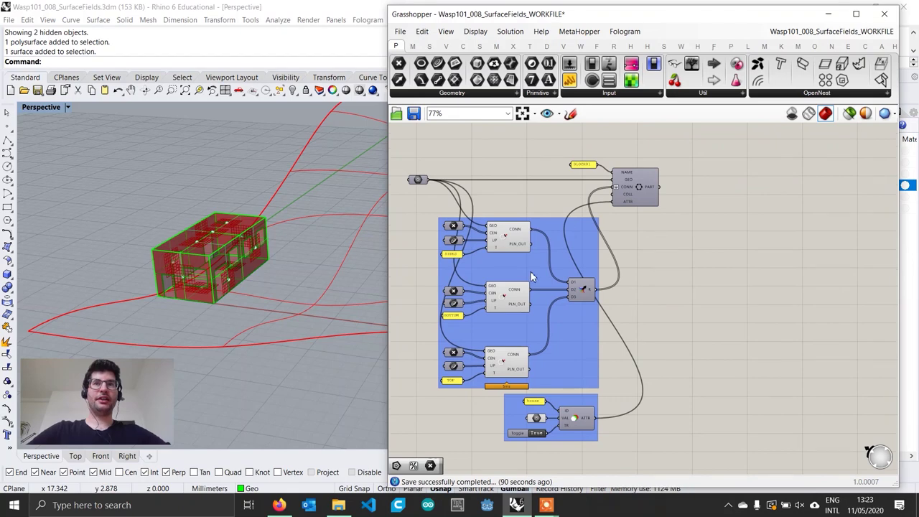
# Inspect the SIDES, BOTTOM and TOP connection components and the connections each one defines on the house module
pyautogui.scroll(-1, 489, 327)
pyautogui.scroll(3, 553, 374)
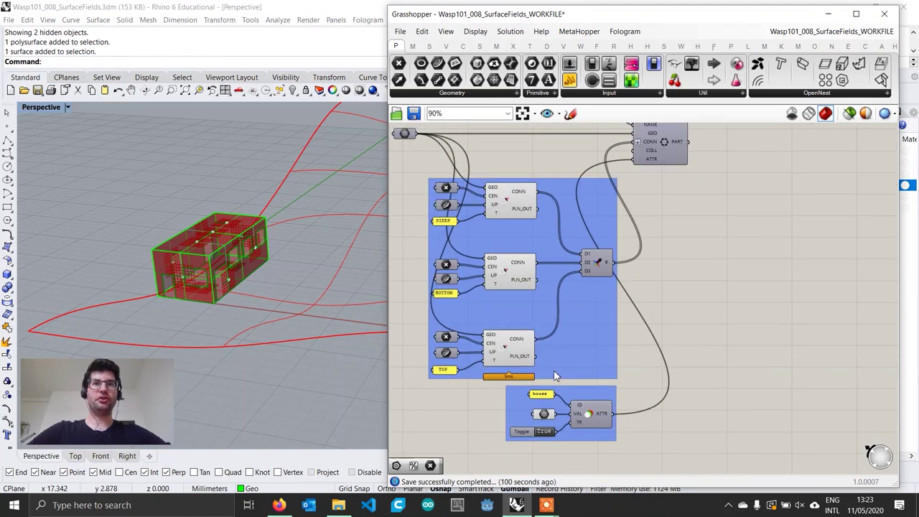
pyautogui.moveTo(283, 292); pyautogui.dragTo(322, 292, button='right')
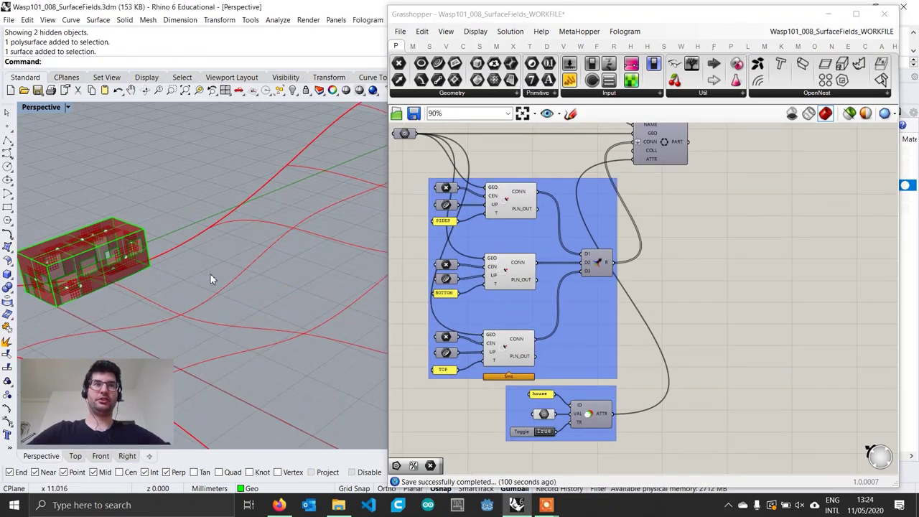
pyautogui.moveTo(210, 273)
pyautogui.mouseDown(button='right')
pyautogui.moveTo(269, 270)
pyautogui.moveTo(208, 264)
pyautogui.mouseUp(button='right')
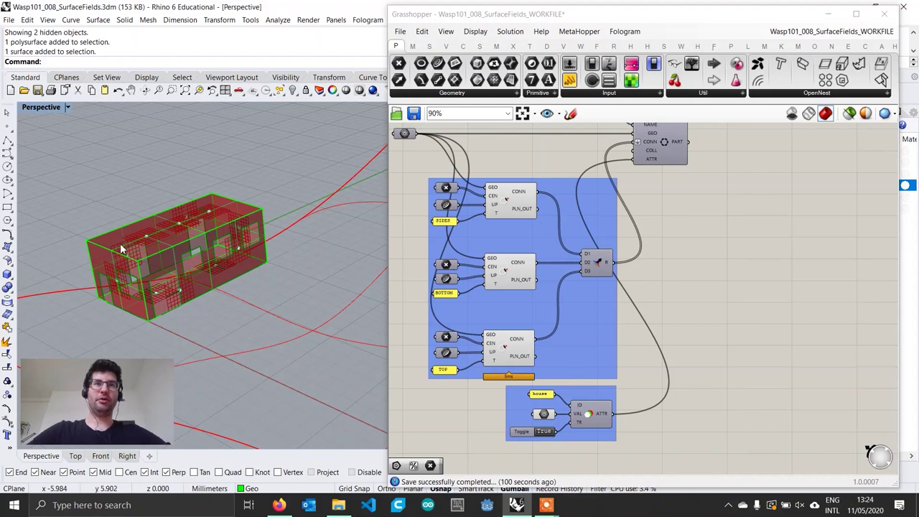
pyautogui.click(513, 208)
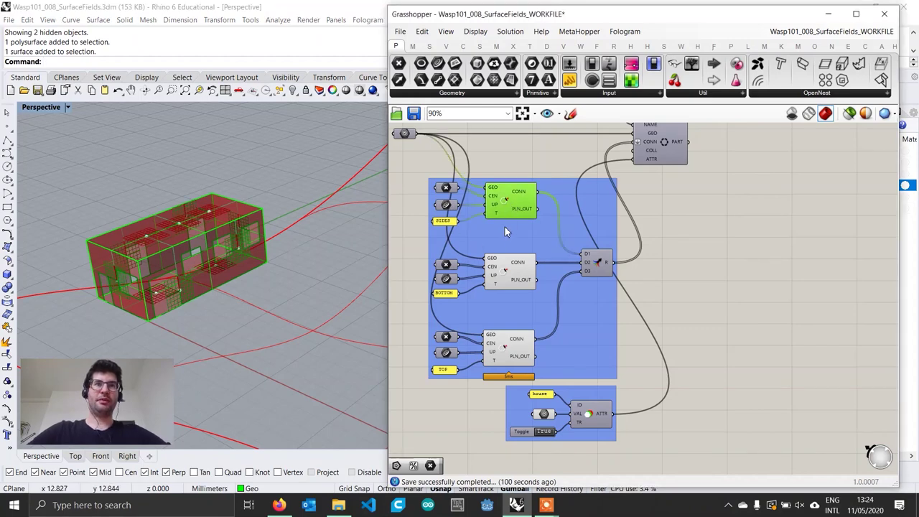
pyautogui.click(506, 276)
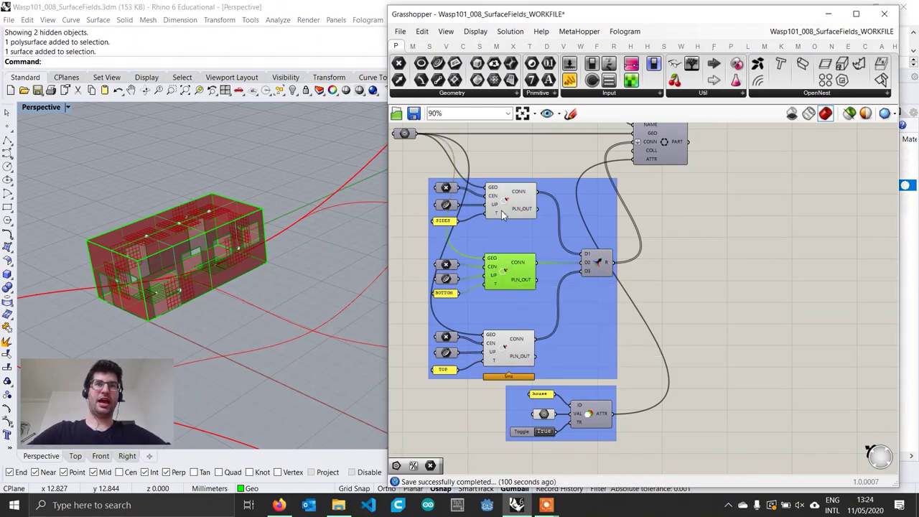
pyautogui.click(502, 210)
pyautogui.click(513, 278)
pyautogui.click(507, 346)
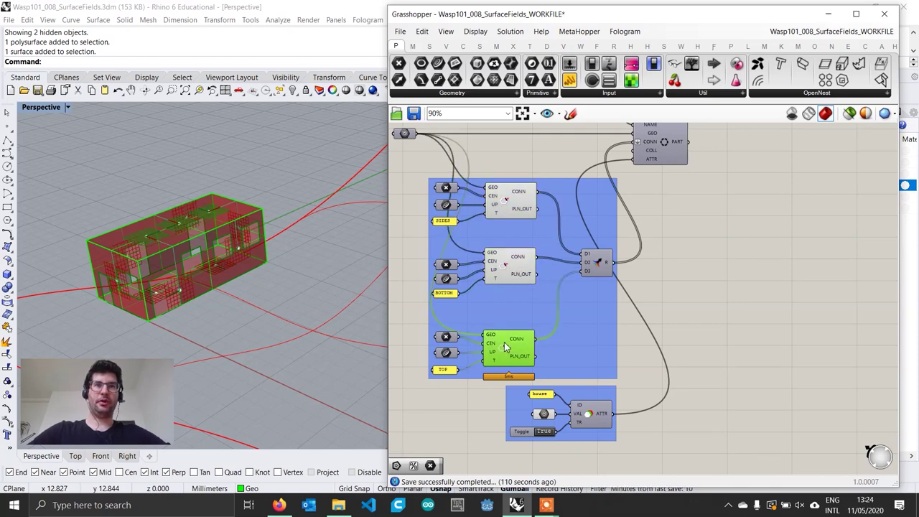
pyautogui.click(507, 280)
pyautogui.scroll(4, 540, 353)
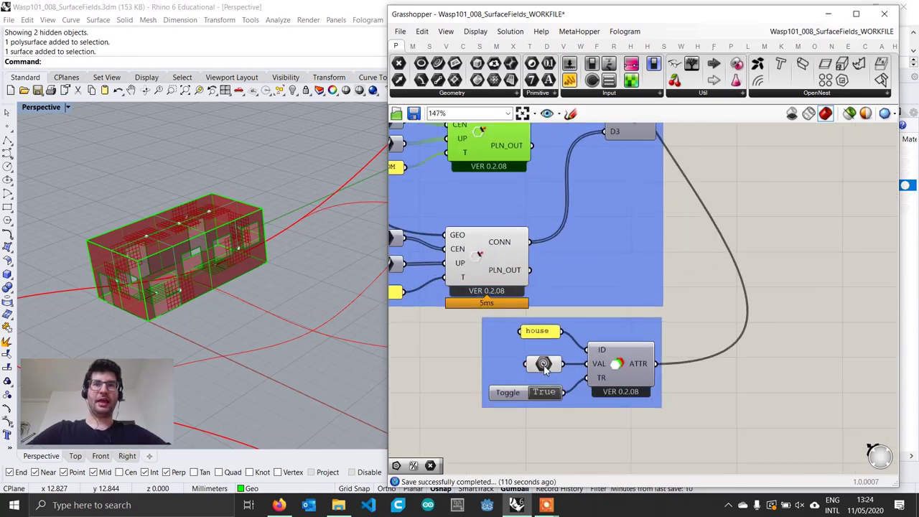
# Inspect the geometry assigned to the house attribute and compare the module with the wavy surface from several angles
pyautogui.click(544, 365)
pyautogui.moveTo(189, 316); pyautogui.dragTo(217, 327, button='right')
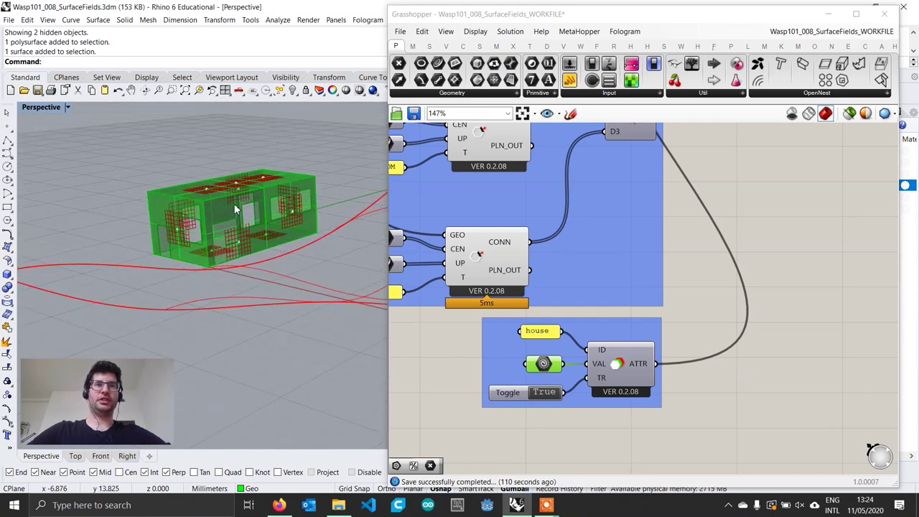
pyautogui.scroll(-5, 272, 277)
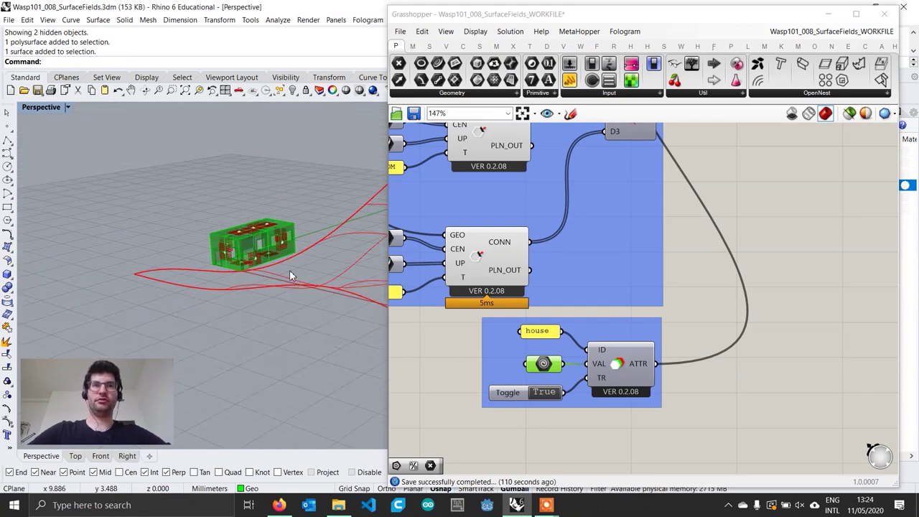
pyautogui.keyDown('shift'); pyautogui.moveTo(289, 271); pyautogui.dragTo(234, 300, button='right'); pyautogui.keyUp('shift')
pyautogui.scroll(-5, 259, 285)
pyautogui.scroll(-4, 599, 323)
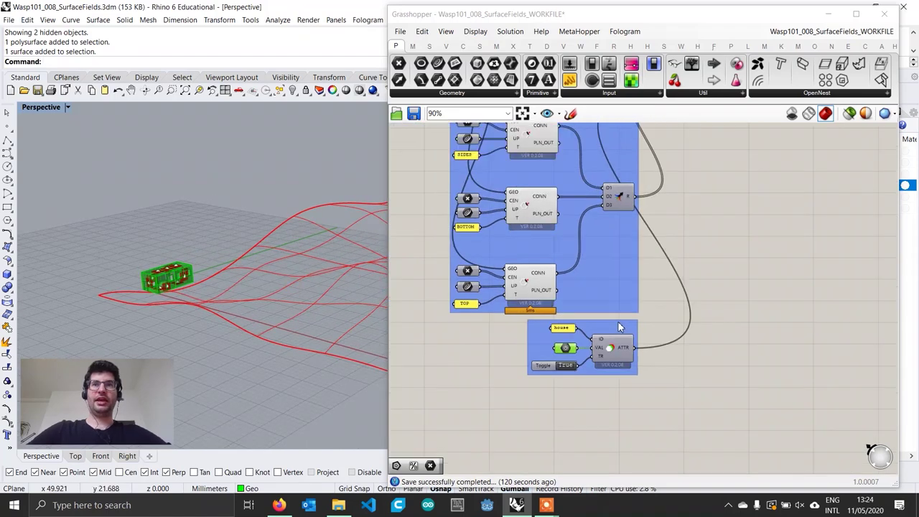
pyautogui.moveTo(620, 327); pyautogui.dragTo(665, 353, button='right')
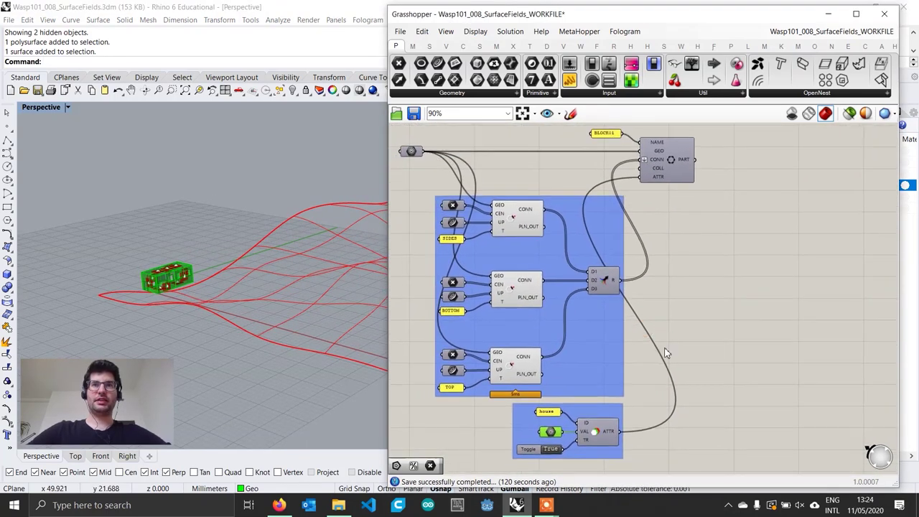
pyautogui.moveTo(302, 286); pyautogui.dragTo(232, 283, button='right')
pyautogui.moveTo(332, 281); pyautogui.dragTo(321, 299, button='right')
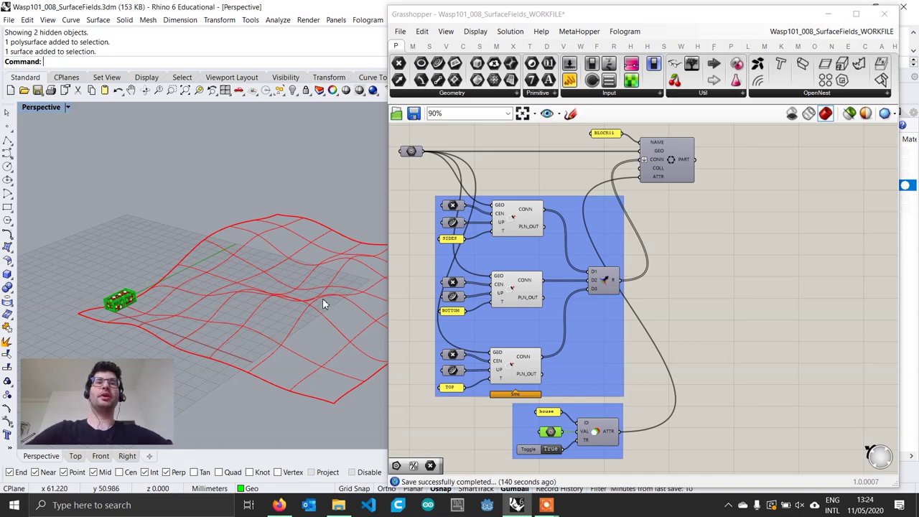
pyautogui.moveTo(312, 305); pyautogui.dragTo(252, 259, button='right')
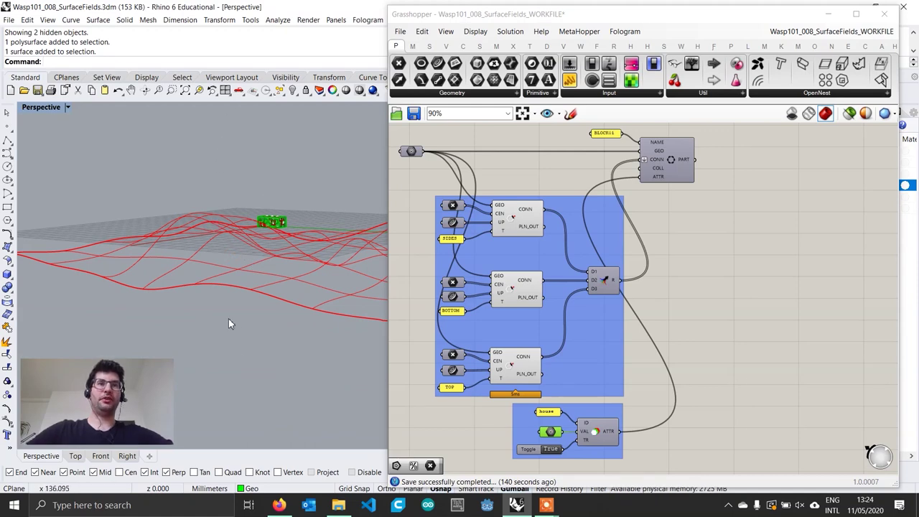
pyautogui.moveTo(230, 324); pyautogui.dragTo(287, 273, button='right')
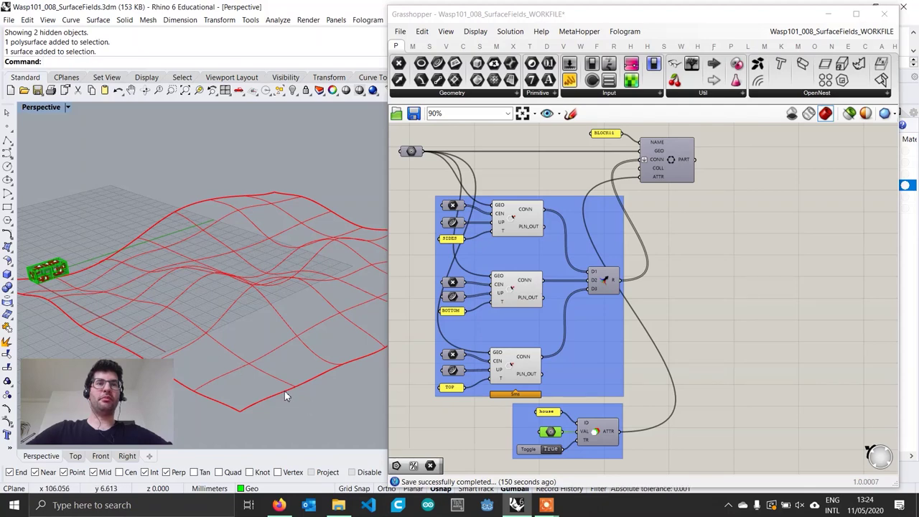
pyautogui.moveTo(286, 394); pyautogui.dragTo(286, 363, button='right')
pyautogui.moveTo(228, 306); pyautogui.dragTo(229, 333, button='right')
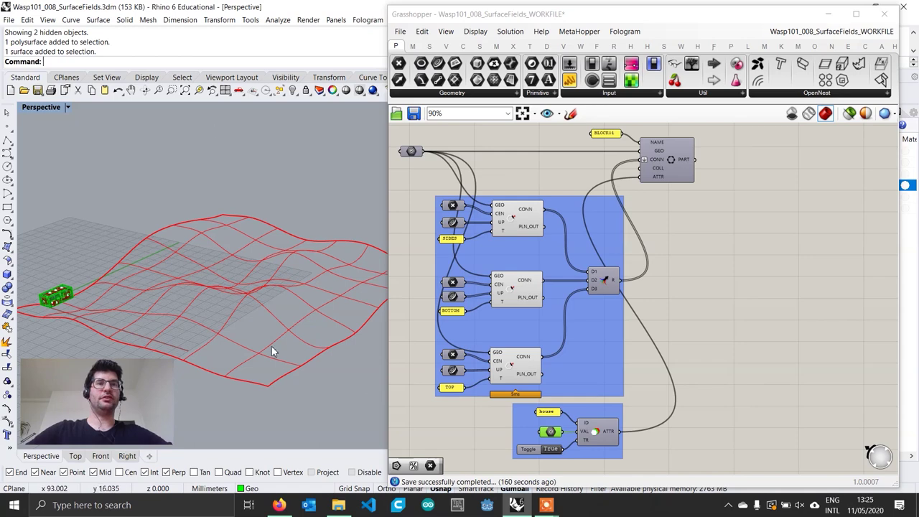
# Add a Geometry parameter below the house attribute group and reference the wavy surface as its single geometry
pyautogui.scroll(-3, 273, 278)
pyautogui.moveTo(548, 410); pyautogui.dragTo(603, 264, button='right')
pyautogui.scroll(-1, 603, 264)
pyautogui.scroll(2, 550, 330)
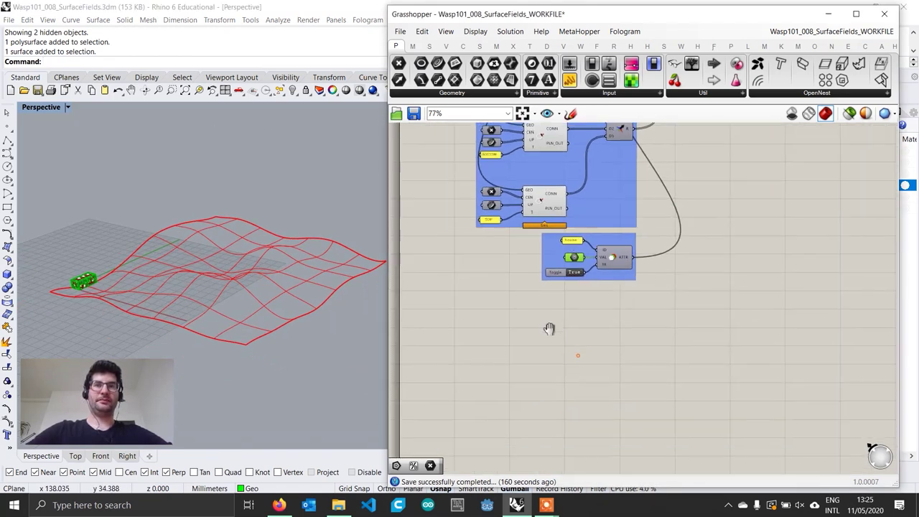
pyautogui.doubleClick(489, 339)
pyautogui.write('geome')
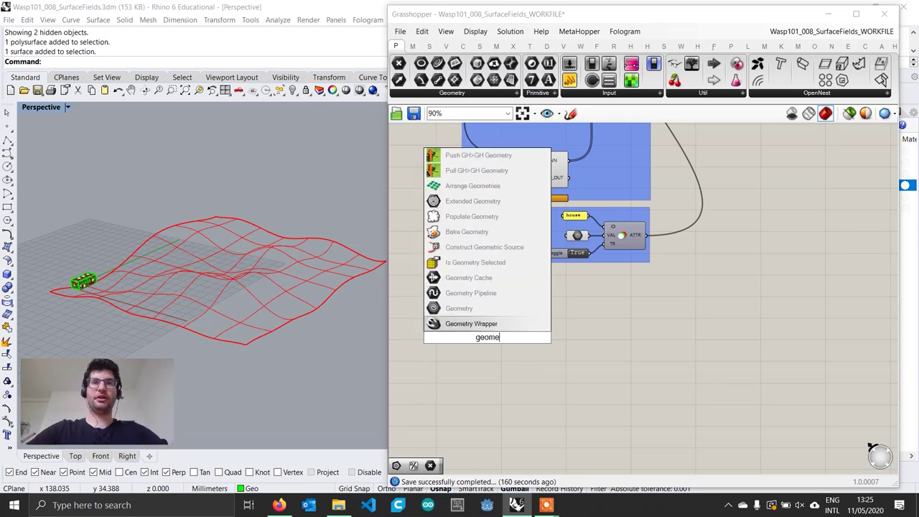
pyautogui.press('Return')
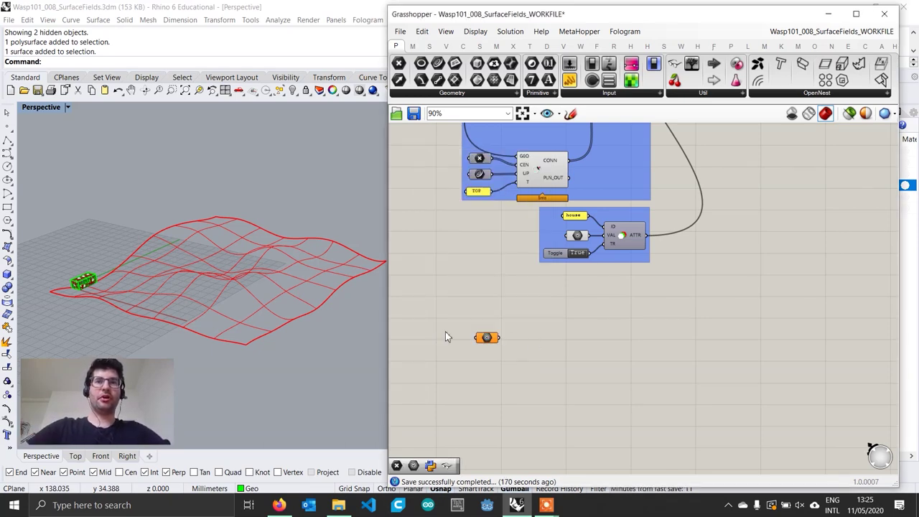
pyautogui.rightClick(489, 339)
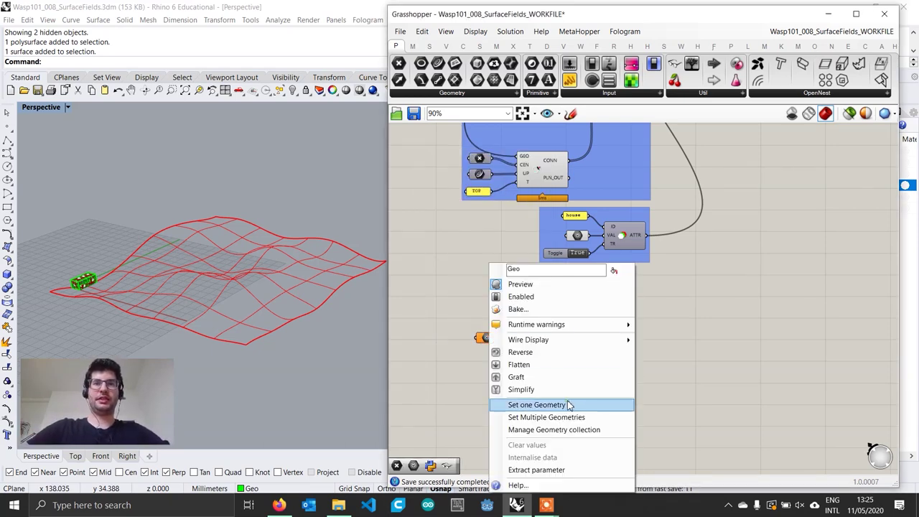
pyautogui.click(568, 405)
pyautogui.click(239, 279)
# Hide the original wavy surface in Rhino, keeping only its Grasshopper preview
pyautogui.keyDown('shift'); pyautogui.moveTo(272, 308); pyautogui.dragTo(258, 328, button='right'); pyautogui.keyUp('shift')
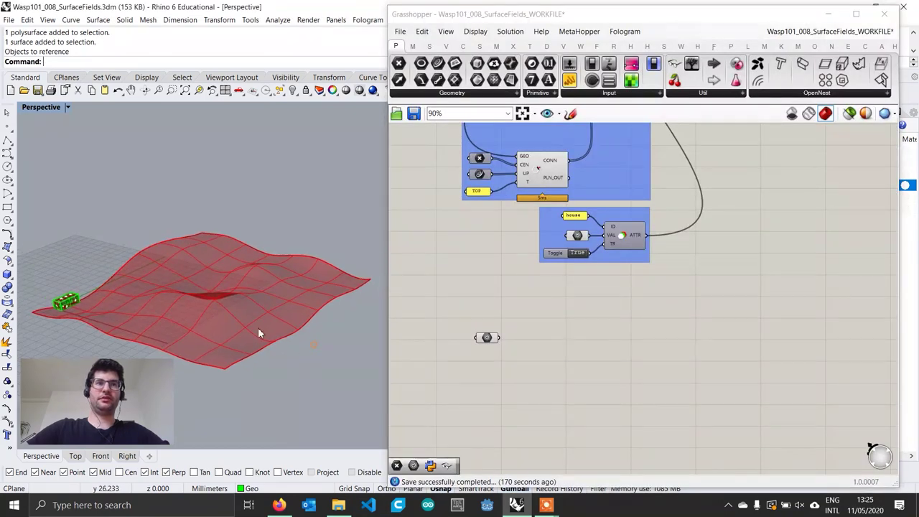
pyautogui.scroll(2, 256, 326)
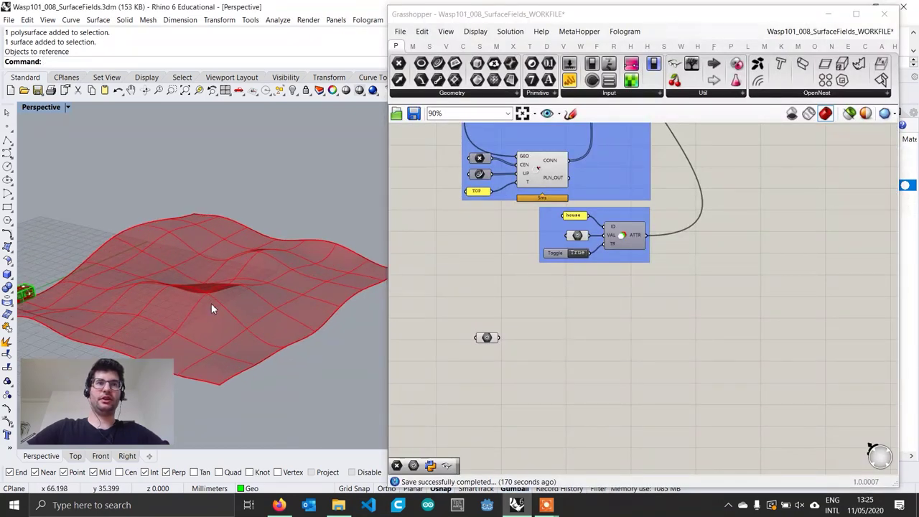
pyautogui.click(292, 90)
pyautogui.moveTo(224, 329); pyautogui.dragTo(273, 302, button='right')
pyautogui.scroll(3, 529, 387)
# Reposition the new Geometry parameter in the free canvas area and check its surface preview
pyautogui.moveTo(472, 323); pyautogui.dragTo(477, 343)
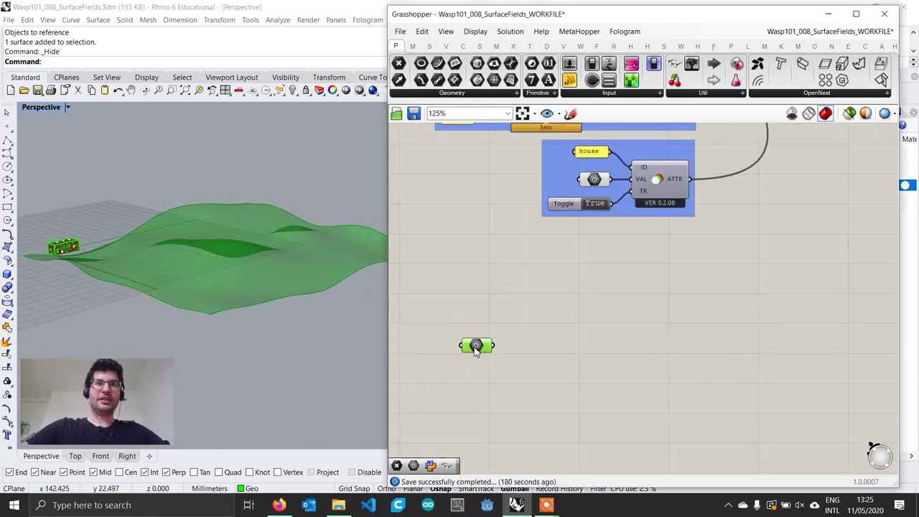
pyautogui.moveTo(515, 380); pyautogui.dragTo(526, 368, button='right')
pyautogui.scroll(1, 525, 372)
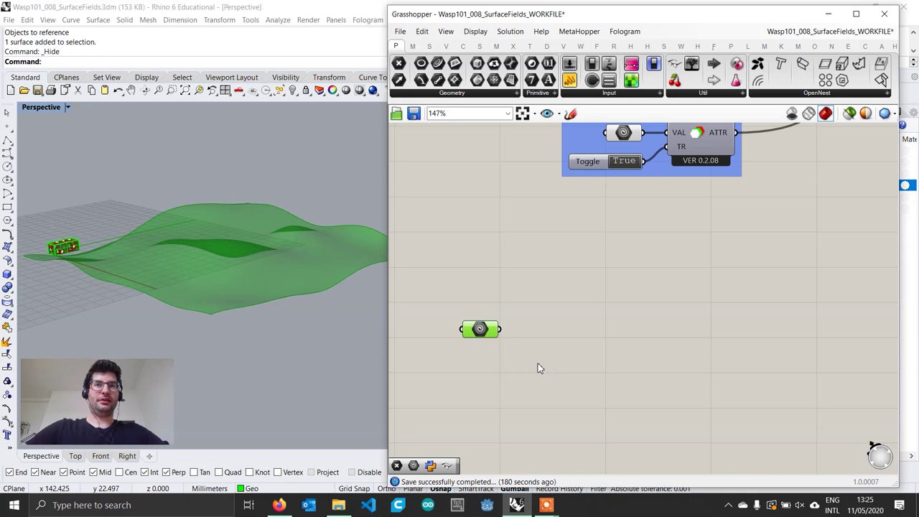
pyautogui.moveTo(489, 332); pyautogui.dragTo(492, 330)
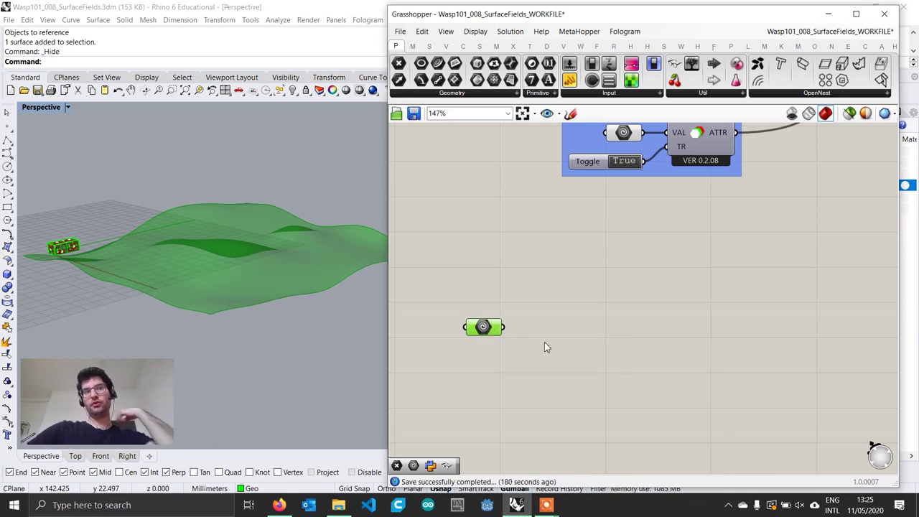
pyautogui.moveTo(295, 257); pyautogui.dragTo(294, 284, button='right')
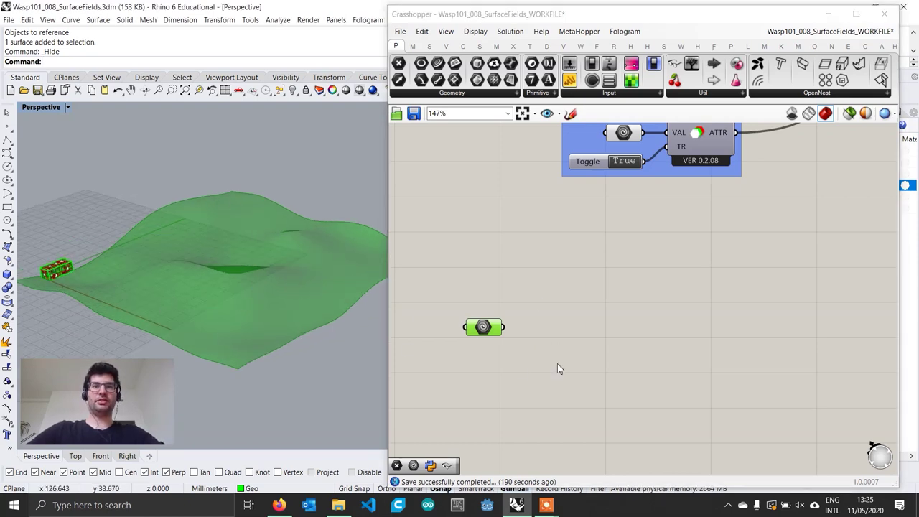
# Add a Bounding Box component, feed the Geometry parameter into its content input, and place it beside the parameter
pyautogui.click(584, 354)
pyautogui.moveTo(516, 290); pyautogui.dragTo(607, 323)
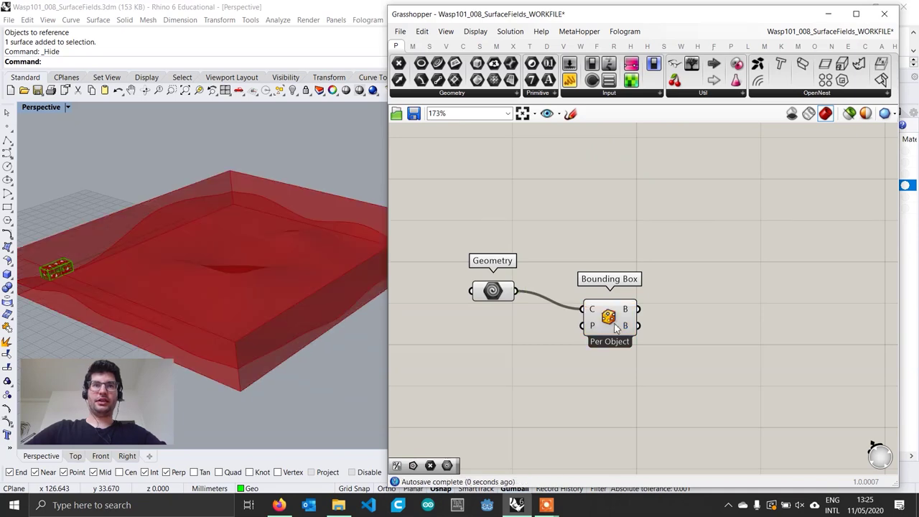
pyautogui.moveTo(321, 332); pyautogui.dragTo(293, 299, button='right')
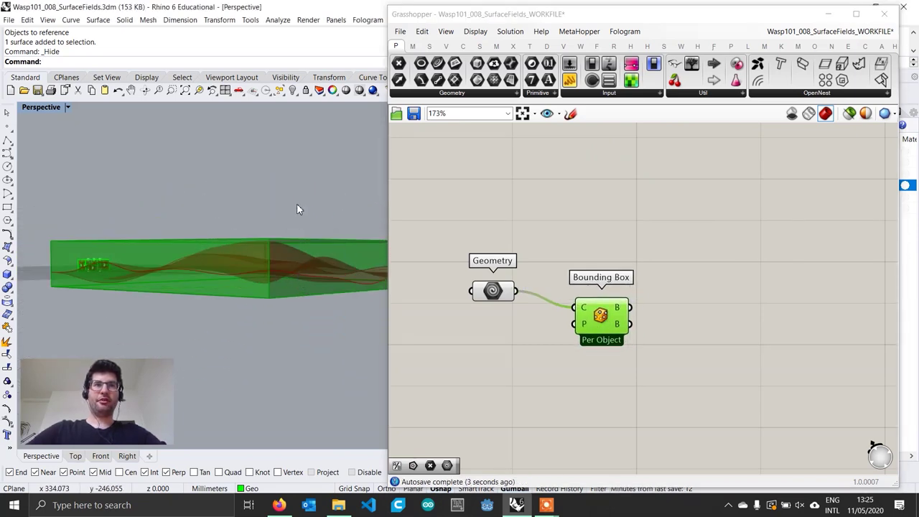
pyautogui.moveTo(297, 203); pyautogui.dragTo(287, 269, button='right')
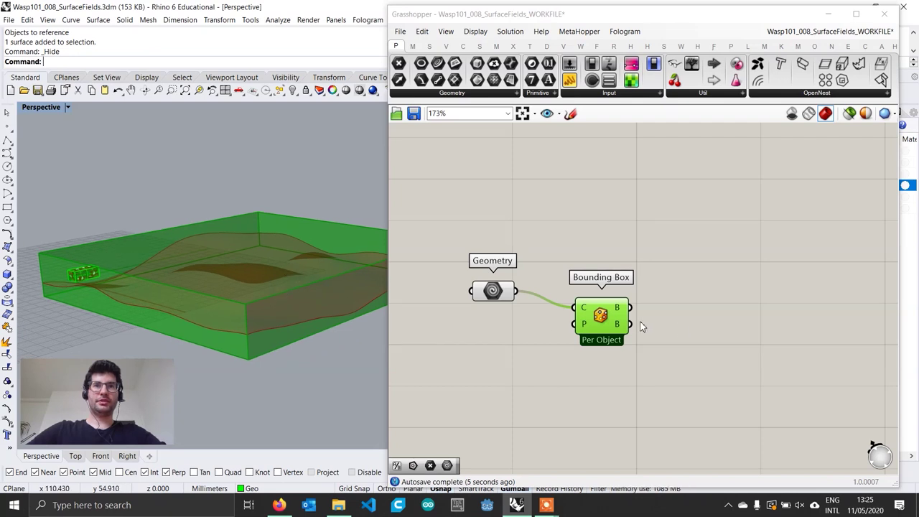
pyautogui.moveTo(627, 332); pyautogui.dragTo(600, 324)
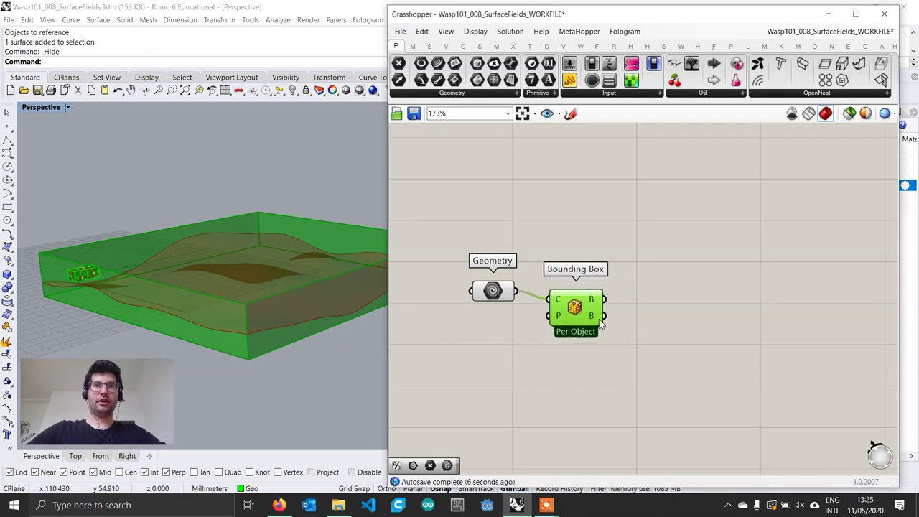
# Add a Scale NU component, feed the bounding box output into its geometry input, and place it beyond the Bounding Box component
pyautogui.doubleClick(661, 327)
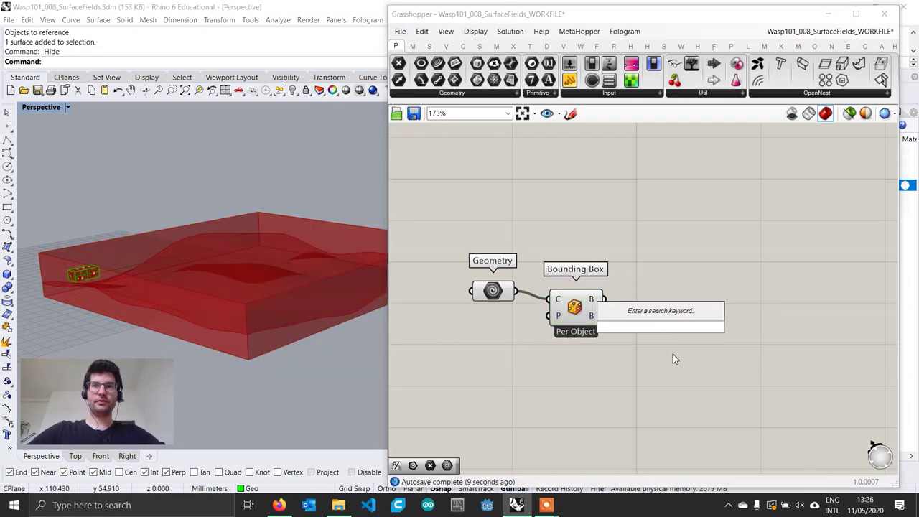
pyautogui.write('scan')
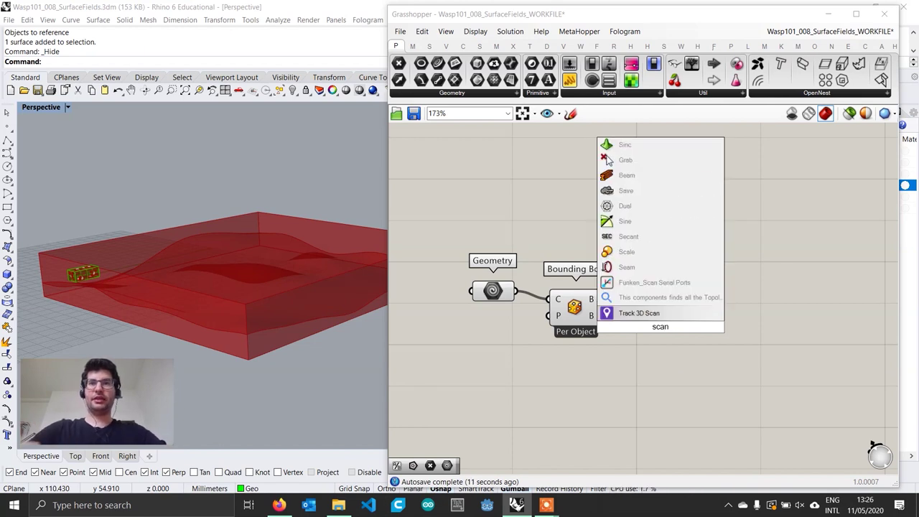
pyautogui.press('BackSpace')
pyautogui.write('ke')
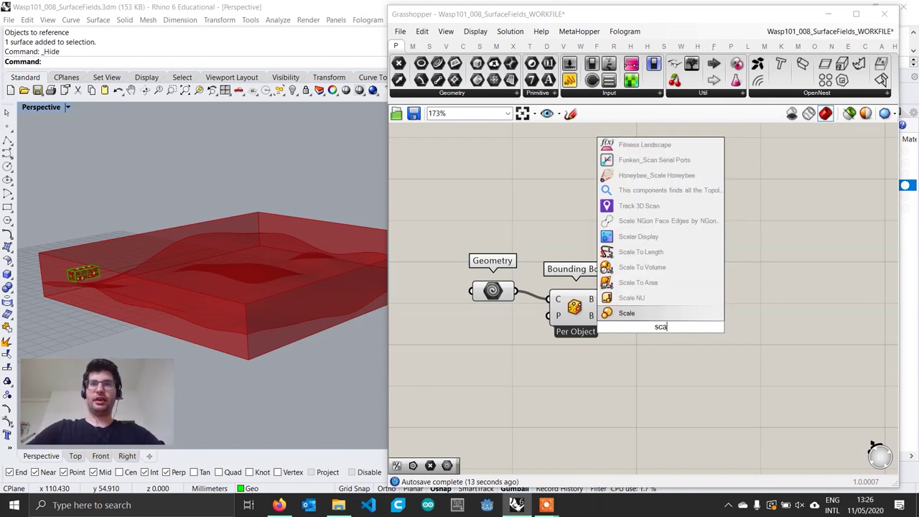
pyautogui.press('BackSpace')
pyautogui.press('BackSpace')
pyautogui.write('le')
pyautogui.press('Up')
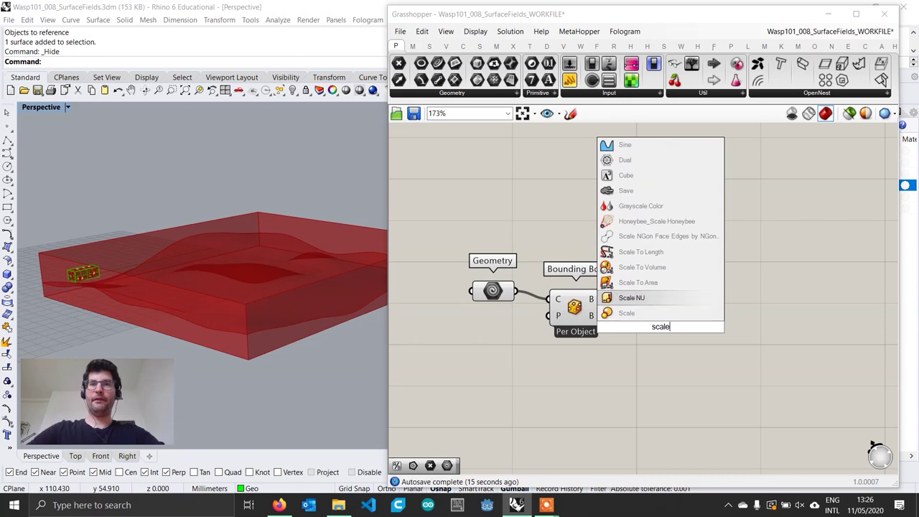
pyautogui.press('Return')
pyautogui.moveTo(643, 308); pyautogui.dragTo(676, 358)
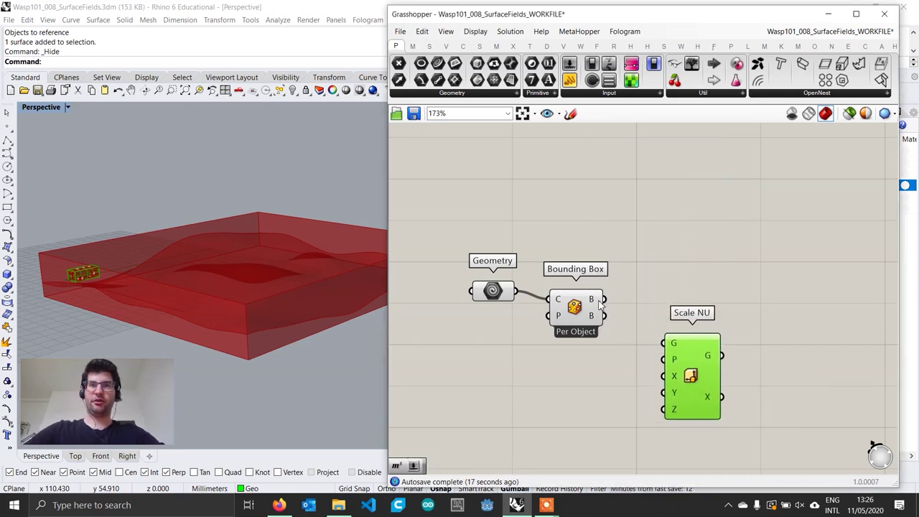
pyautogui.moveTo(604, 300); pyautogui.dragTo(662, 342)
pyautogui.moveTo(691, 376); pyautogui.dragTo(696, 354, button='right')
pyautogui.moveTo(695, 353); pyautogui.dragTo(738, 371)
pyautogui.moveTo(331, 303); pyautogui.dragTo(282, 273, button='right')
# Add a Volume component for the bounding box, connect its centroid to the Scale NU centre input, and align both components
pyautogui.click(631, 359)
pyautogui.doubleClick(631, 359)
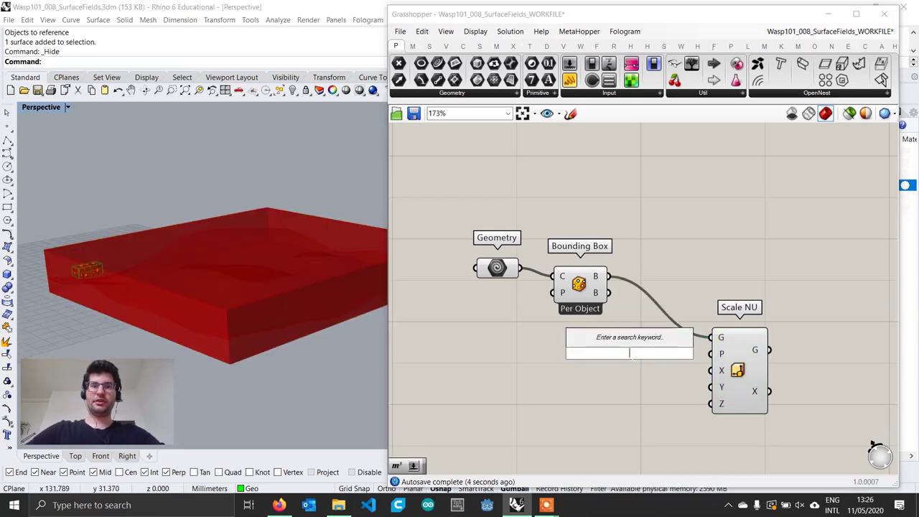
pyautogui.write('volume')
pyautogui.press('Return')
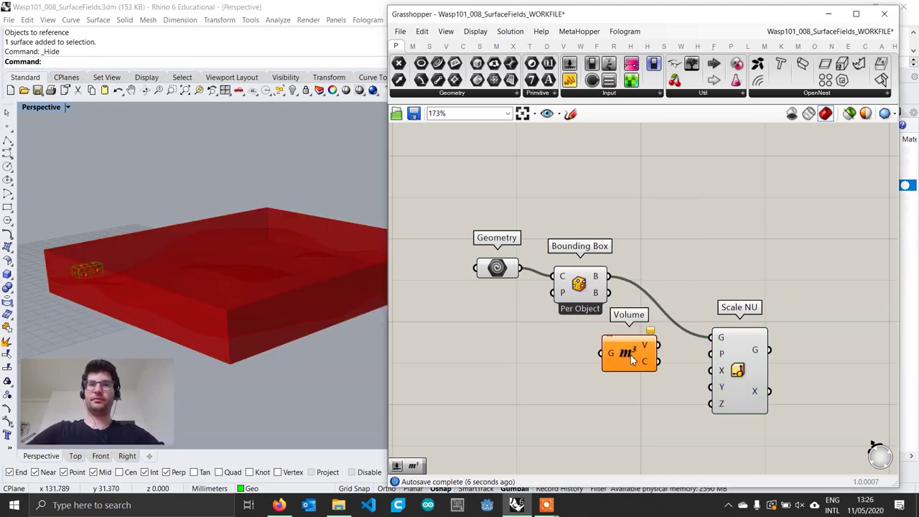
pyautogui.moveTo(610, 277); pyautogui.dragTo(601, 353)
pyautogui.moveTo(658, 361); pyautogui.dragTo(708, 364)
pyautogui.moveTo(639, 359); pyautogui.dragTo(665, 359)
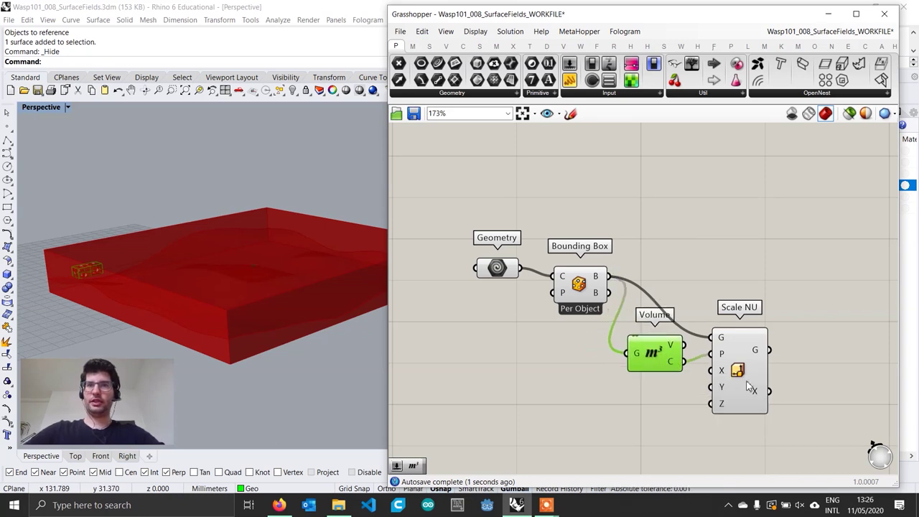
pyautogui.moveTo(748, 377); pyautogui.dragTo(740, 384)
pyautogui.moveTo(254, 332); pyautogui.dragTo(99, 305, button='right')
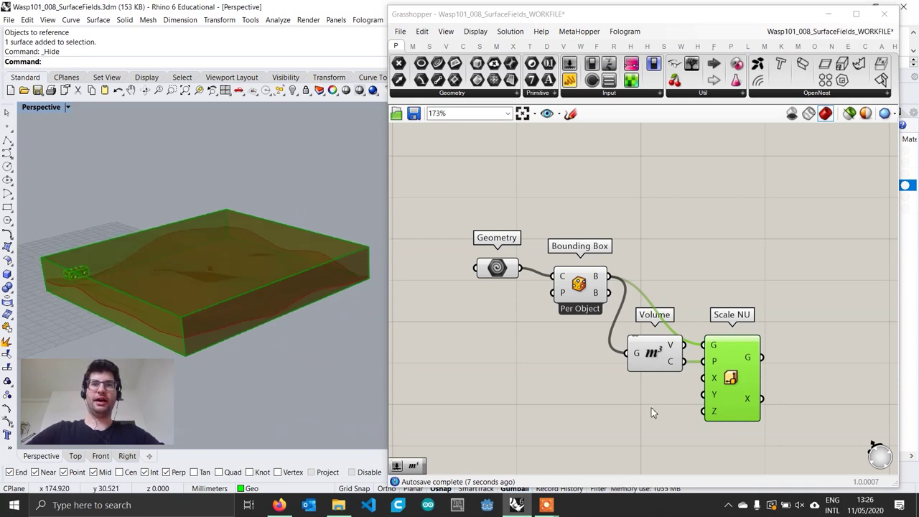
# Add a number slider of 1.5 and connect it to the Z scale factor of Scale NU
pyautogui.doubleClick(598, 416)
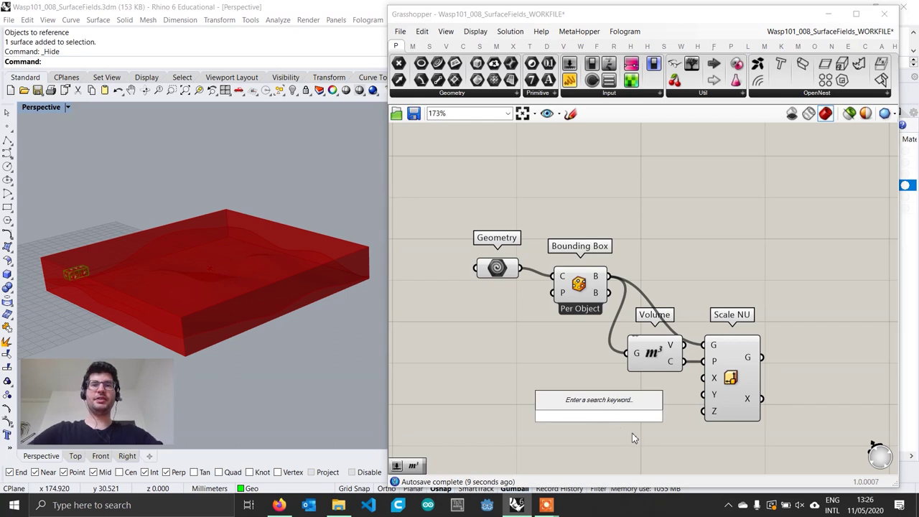
pyautogui.write('1.5')
pyautogui.press('Return')
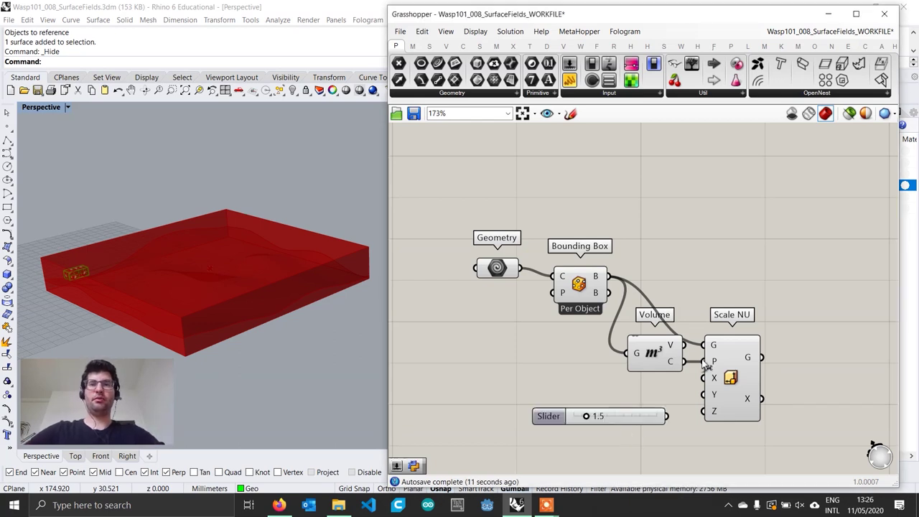
pyautogui.moveTo(672, 416); pyautogui.dragTo(703, 411)
pyautogui.moveTo(632, 422); pyautogui.dragTo(633, 419)
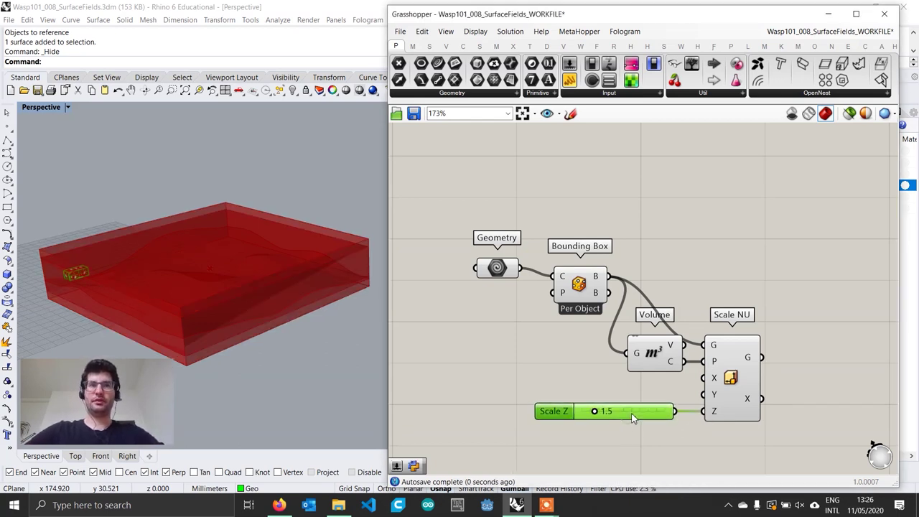
# Set the Z scale slider to 2.0 and move the Volume component slightly away from Scale NU
pyautogui.doubleClick(603, 417)
pyautogui.write('2')
pyautogui.press('Return')
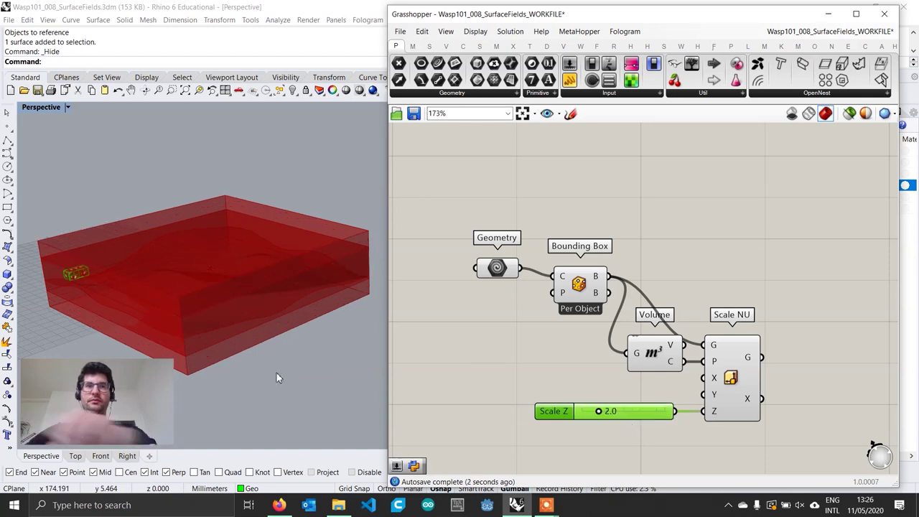
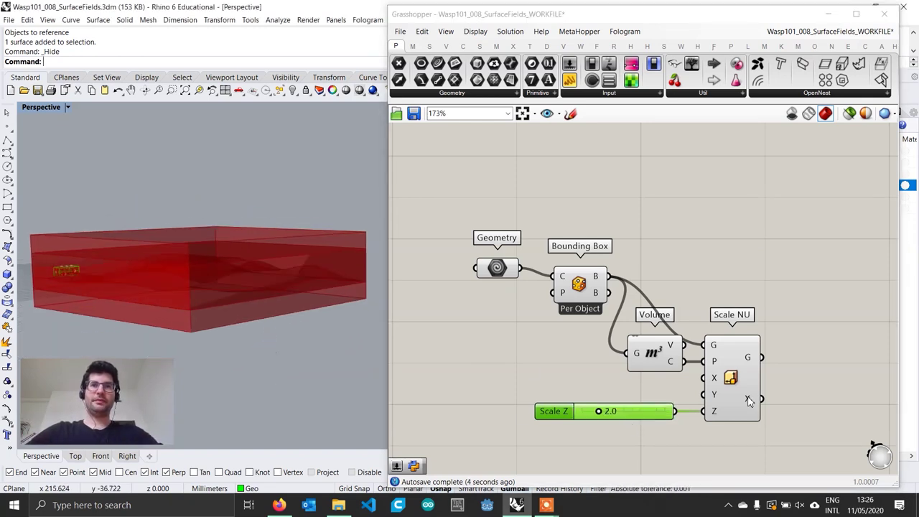
pyautogui.moveTo(535, 349); pyautogui.dragTo(519, 364)
pyautogui.moveTo(652, 382); pyautogui.dragTo(605, 352, button='right')
pyautogui.scroll(-1, 661, 370)
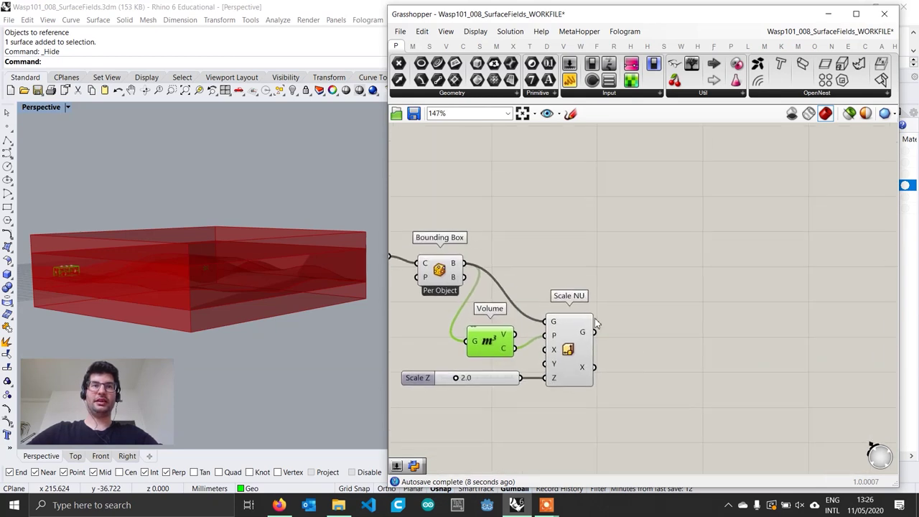
pyautogui.doubleClick(714, 363)
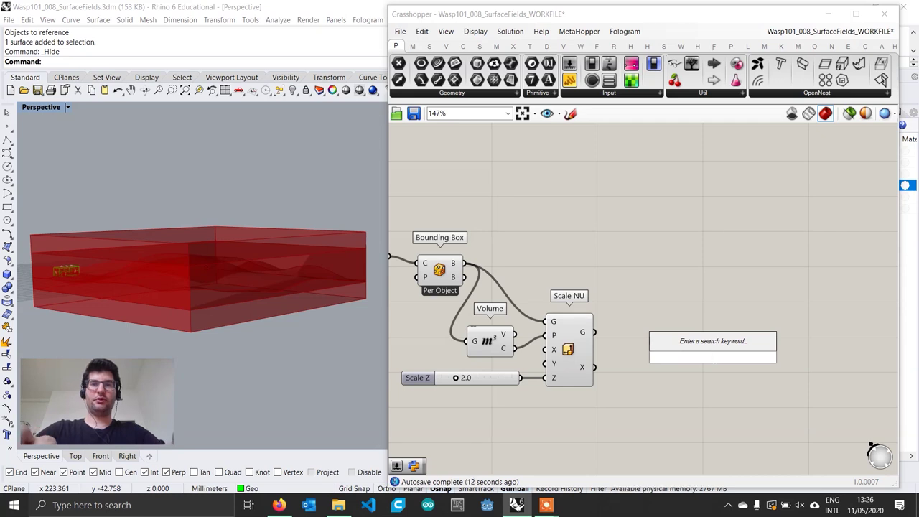
pyautogui.write('fiel')
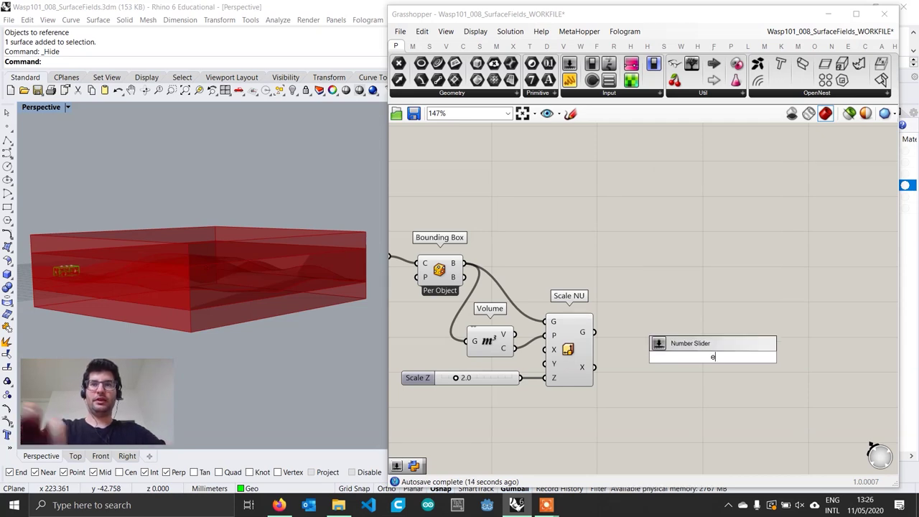
pyautogui.write('d point')
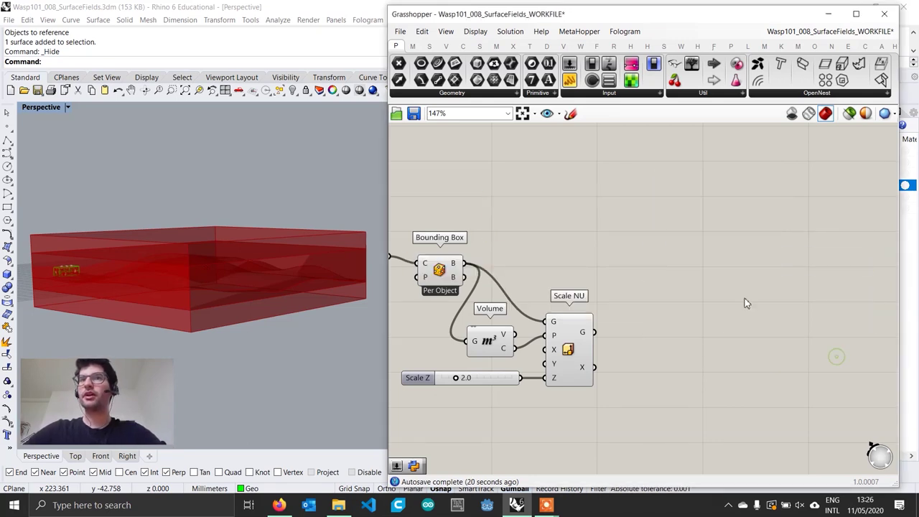
# Add a Wasp_Field Points component beside Scale NU and feed the scaled box into its BOU input
pyautogui.click(580, 46)
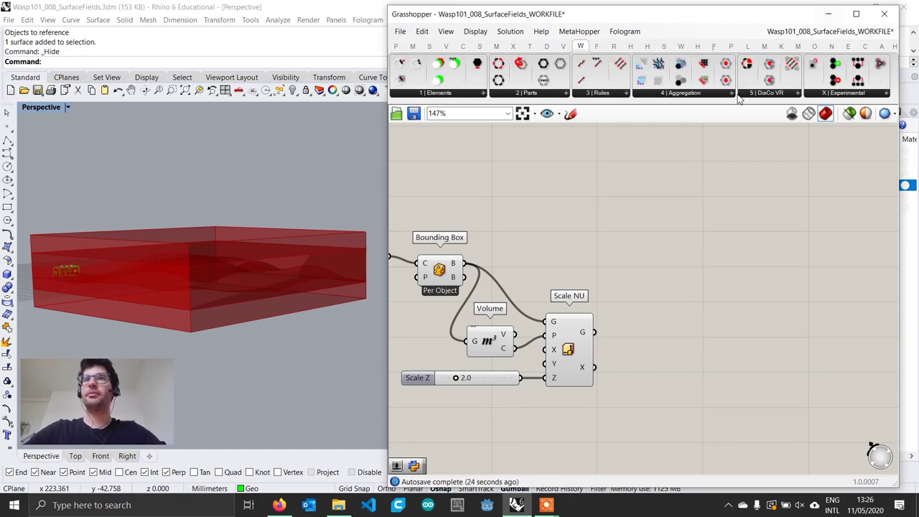
pyautogui.click(664, 95)
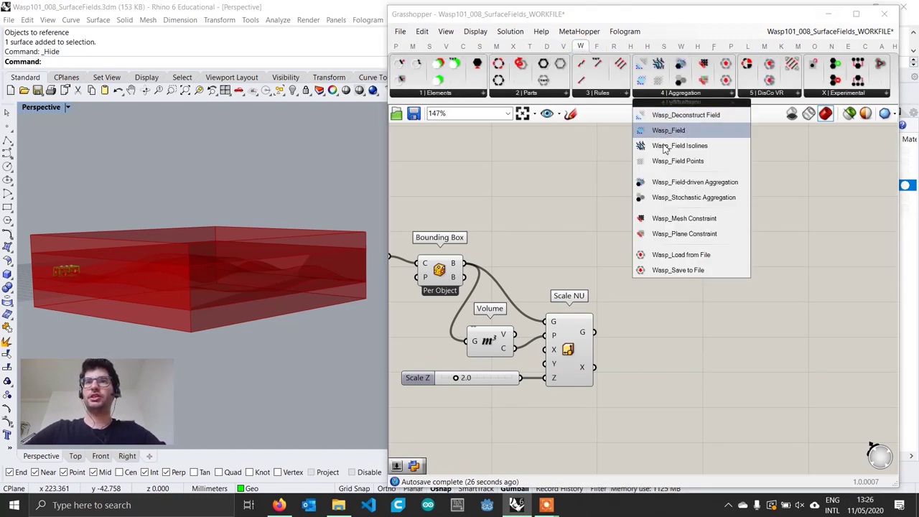
pyautogui.moveTo(677, 178); pyautogui.dragTo(707, 370)
pyautogui.moveTo(595, 332); pyautogui.dragTo(681, 383)
pyautogui.moveTo(148, 293); pyautogui.dragTo(206, 293, button='right')
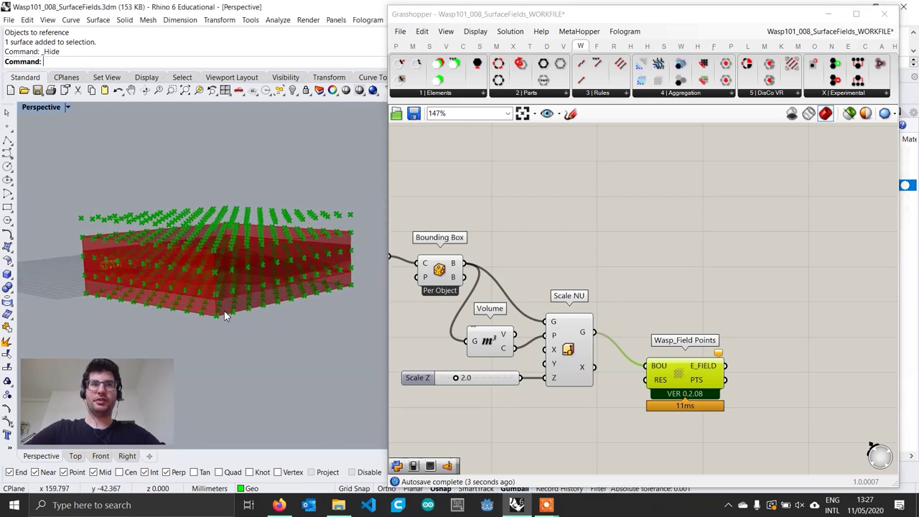
pyautogui.scroll(2, 224, 316)
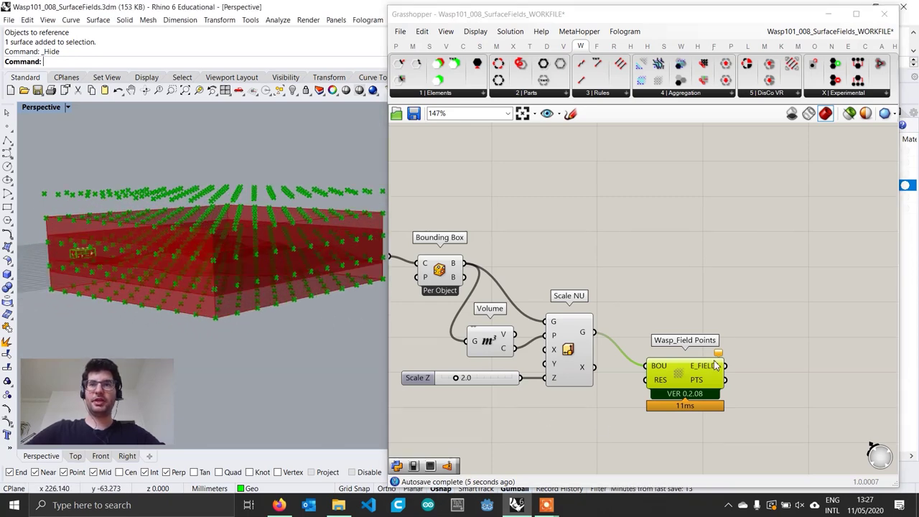
# Add a number slider of 2.5, connect it to the RES input of Wasp_Field Points, and place it below the Z scale slider
pyautogui.moveTo(720, 359)
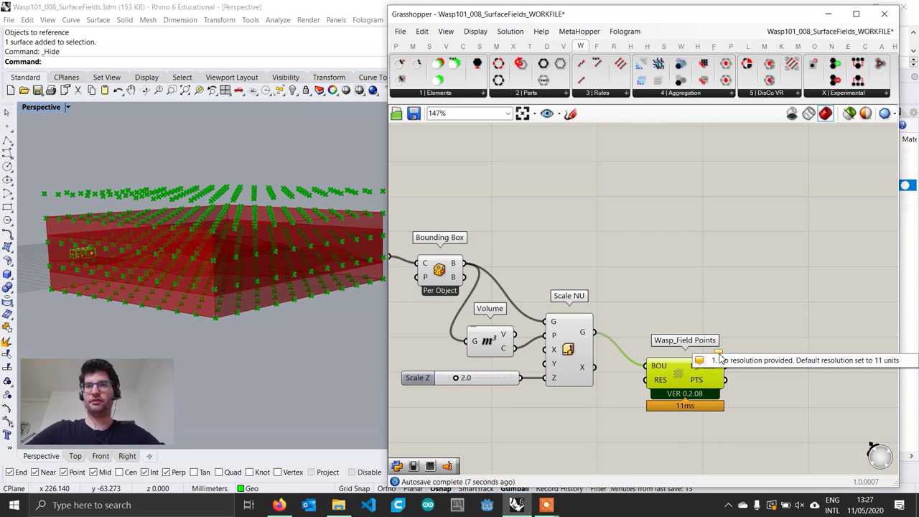
pyautogui.doubleClick(522, 424)
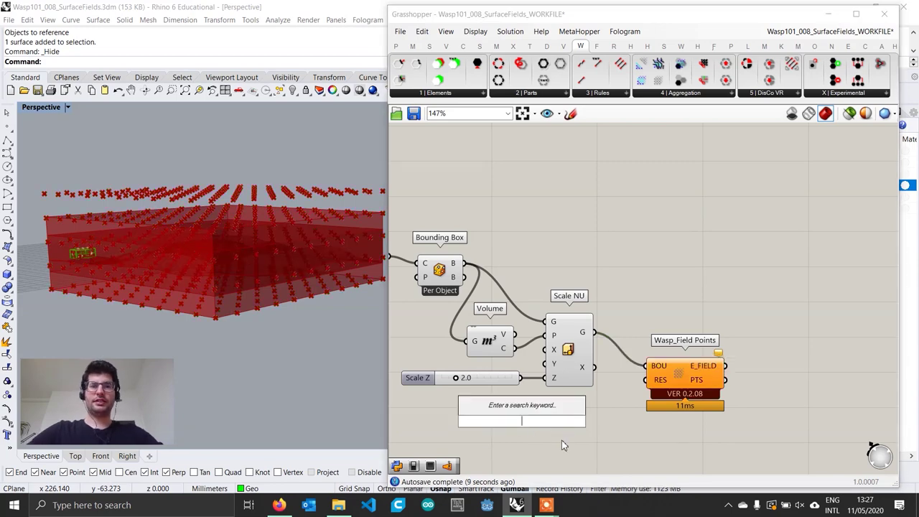
pyautogui.write('2.5')
pyautogui.press('Return')
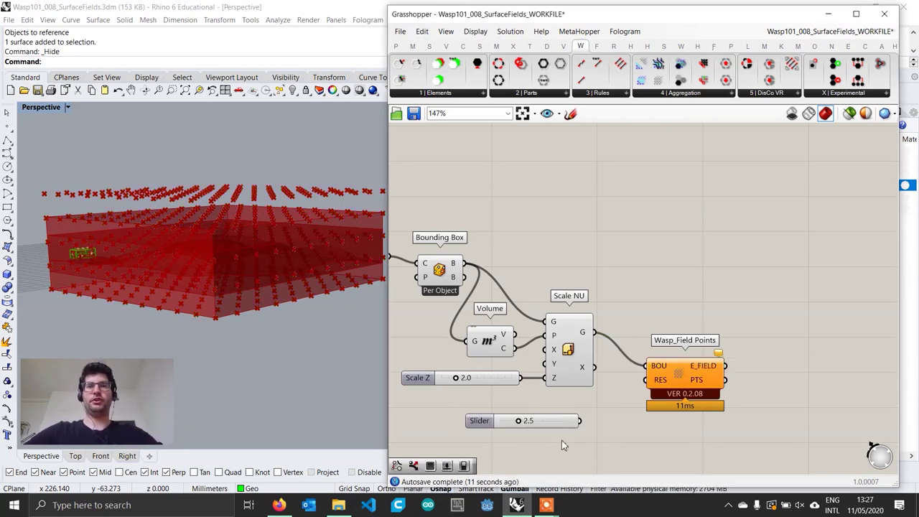
pyautogui.moveTo(581, 421); pyautogui.dragTo(675, 386)
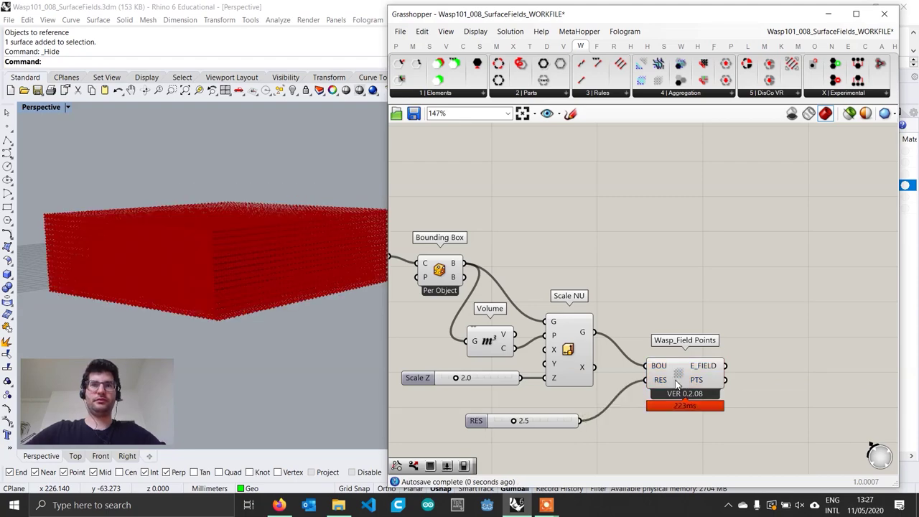
pyautogui.moveTo(546, 424); pyautogui.dragTo(564, 406)
# Inspect the field point grid and its PTS output, and set the resolution slider to 3.0
pyautogui.click(689, 392)
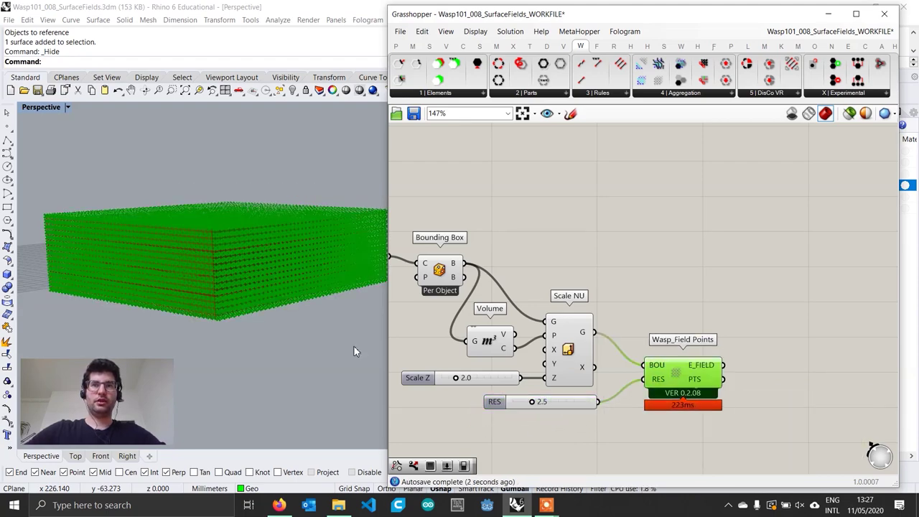
pyautogui.scroll(5, 218, 266)
pyautogui.moveTo(220, 269); pyautogui.dragTo(169, 279, button='right')
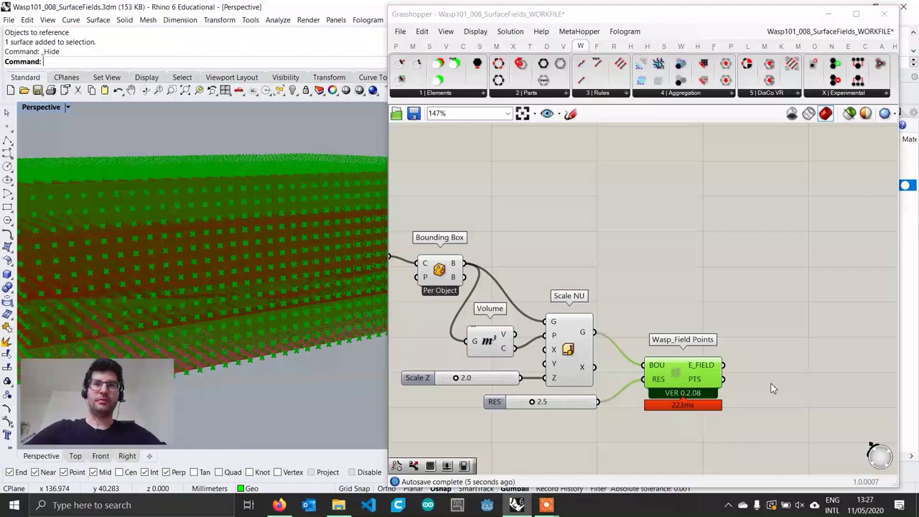
pyautogui.moveTo(709, 384)
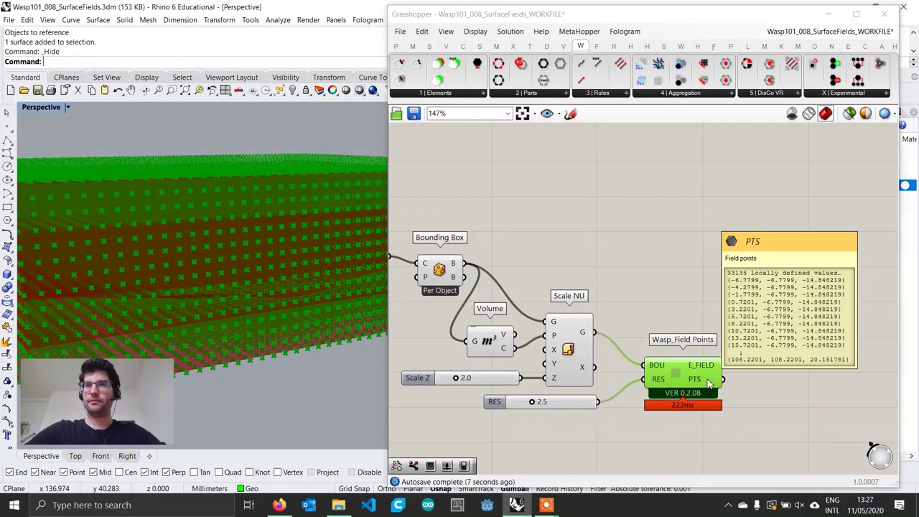
pyautogui.doubleClick(559, 404)
pyautogui.write('3')
pyautogui.press('Return')
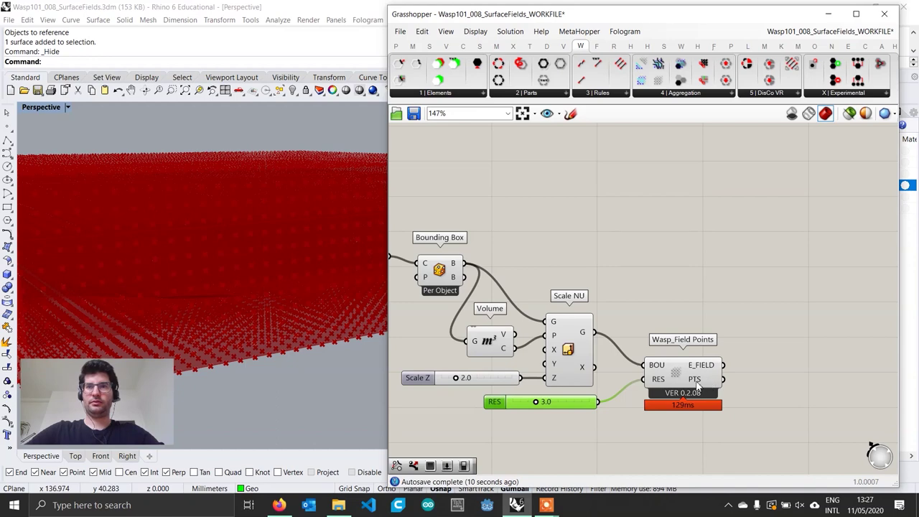
pyautogui.moveTo(695, 385)
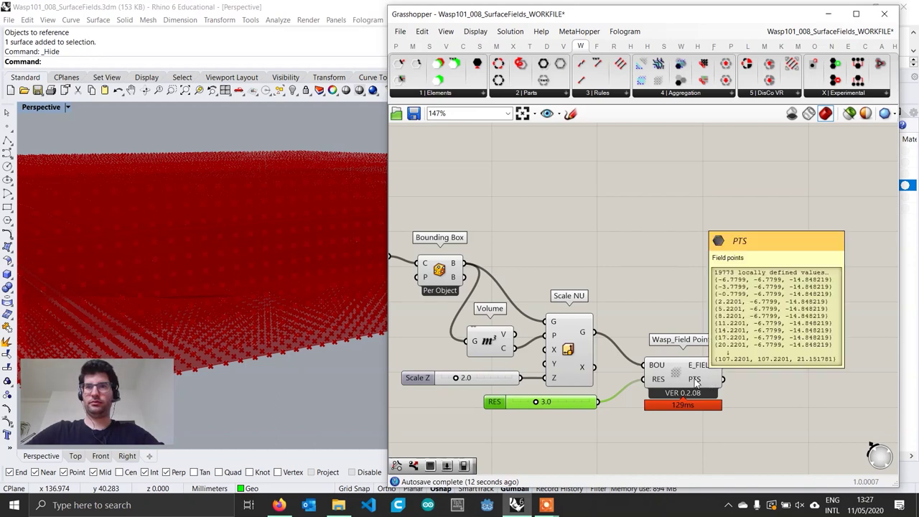
pyautogui.scroll(-3, 696, 383)
pyautogui.scroll(3, 575, 353)
# Turn off the preview of all components from the Geometry parameter through Scale NU, leaving Wasp_Field Points previewed
pyautogui.moveTo(692, 380); pyautogui.dragTo(494, 334, button='right')
pyautogui.scroll(-2, 565, 353)
pyautogui.moveTo(548, 315); pyautogui.dragTo(542, 329)
pyautogui.moveTo(239, 307); pyautogui.dragTo(273, 308, button='right')
pyautogui.moveTo(445, 328); pyautogui.dragTo(528, 334, button='right')
pyautogui.moveTo(561, 358); pyautogui.dragTo(429, 242)
pyautogui.rightClick(534, 241)
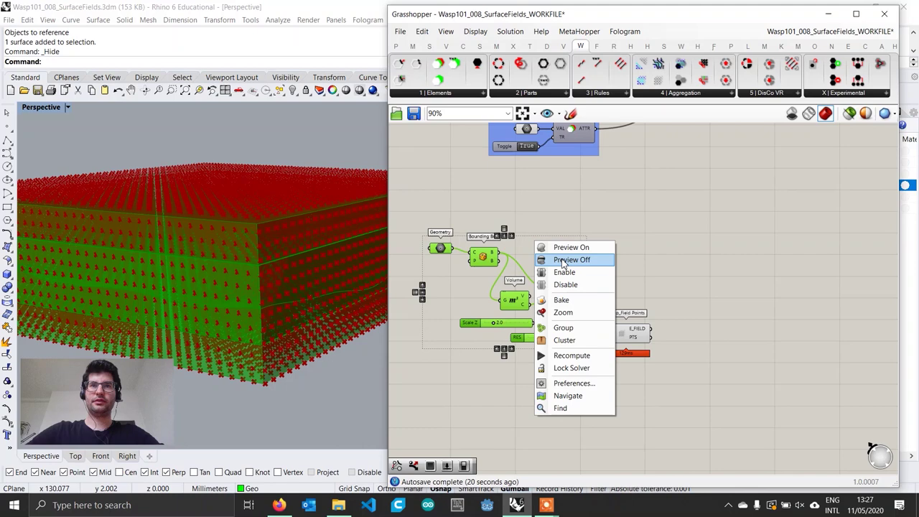
pyautogui.click(564, 261)
# Turn the preview of the Geometry parameter back on and inspect the surface within the field points
pyautogui.click(440, 248)
pyautogui.rightClick(441, 248)
pyautogui.click(487, 264)
pyautogui.click(546, 239)
pyautogui.moveTo(244, 259); pyautogui.dragTo(220, 268, button='right')
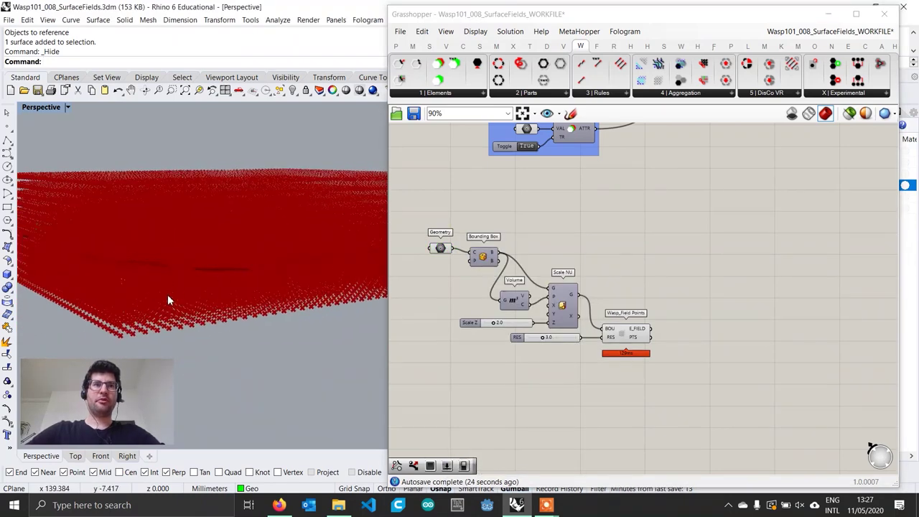
pyautogui.moveTo(149, 271); pyautogui.dragTo(242, 286, button='right')
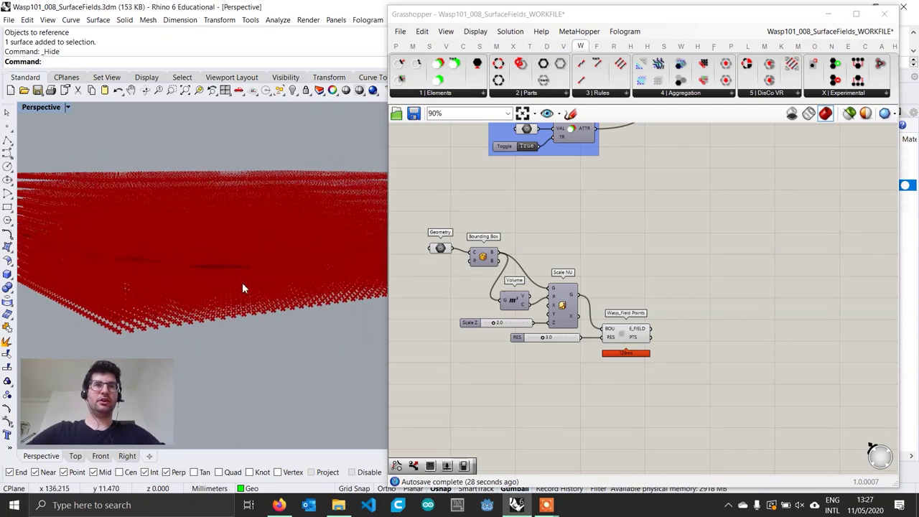
pyautogui.scroll(3, 602, 366)
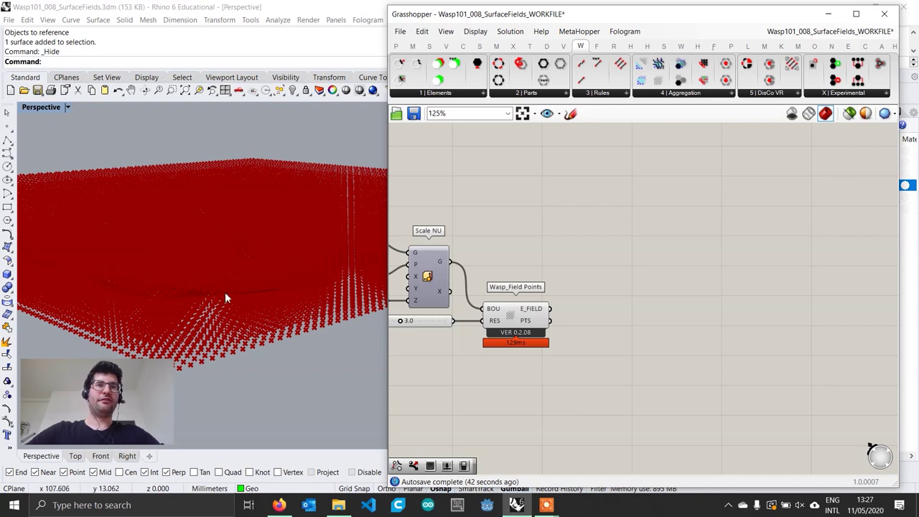
# Add a Pull Point component and connect the PTS output of Wasp_Field Points to its P input
pyautogui.moveTo(193, 301); pyautogui.dragTo(163, 313, button='right')
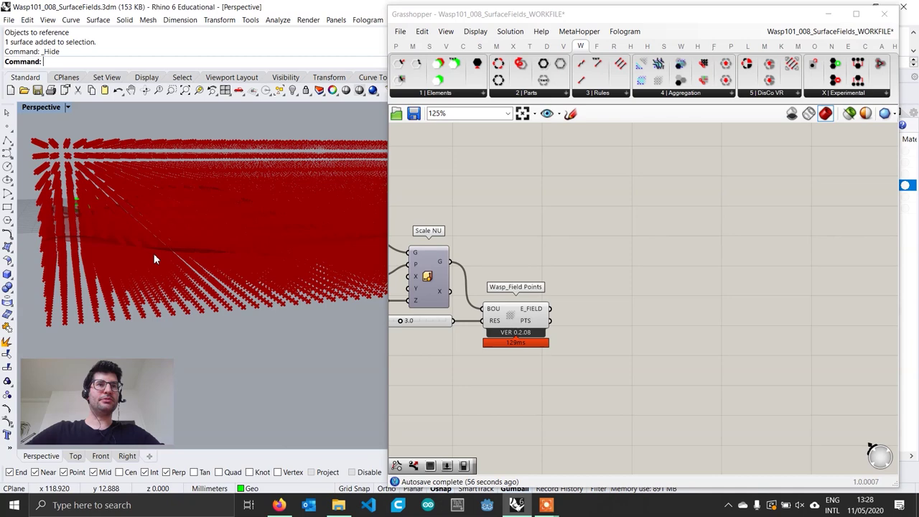
pyautogui.moveTo(180, 316); pyautogui.dragTo(225, 323, button='right')
pyautogui.scroll(1, 602, 362)
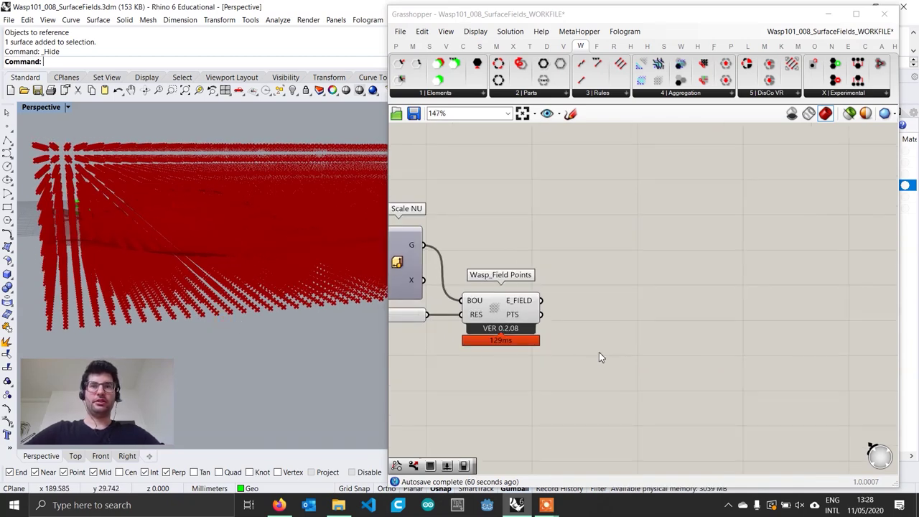
pyautogui.doubleClick(604, 357)
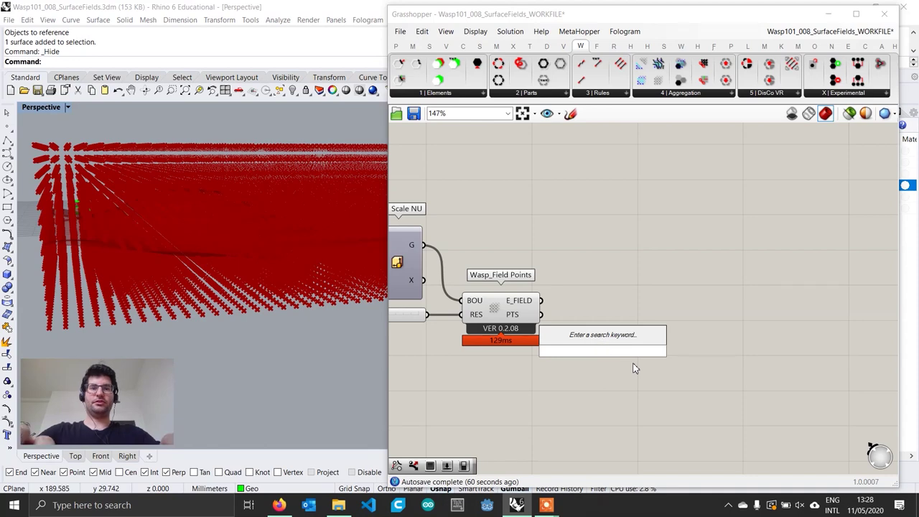
pyautogui.write('pull')
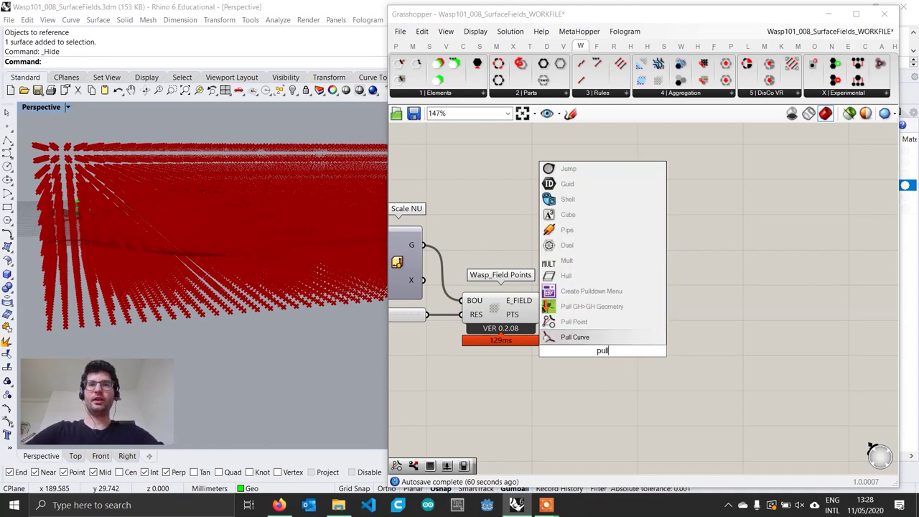
pyautogui.press('Up')
pyautogui.press('Return')
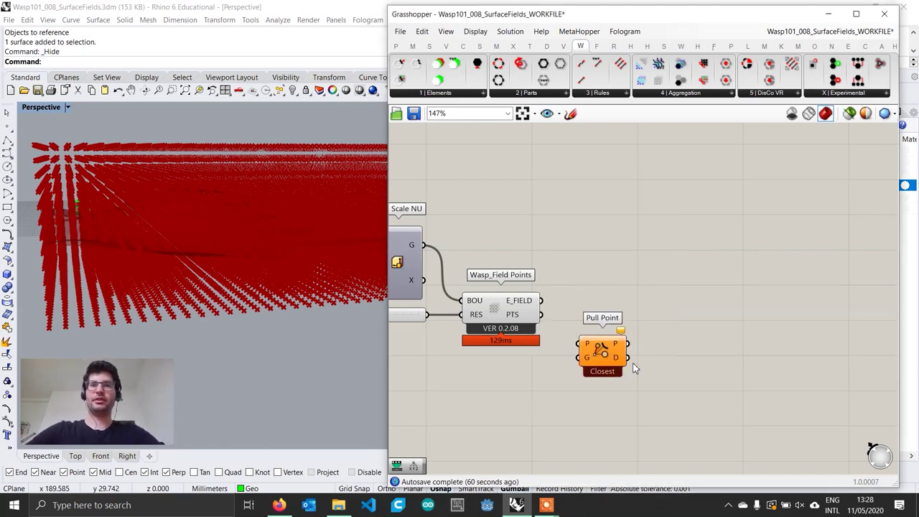
pyautogui.moveTo(619, 362); pyautogui.dragTo(619, 369)
pyautogui.moveTo(543, 316); pyautogui.dragTo(636, 379)
# Connect the Geometry parameter to the G input of Pull Point and inspect its closest point output
pyautogui.scroll(-3, 637, 379)
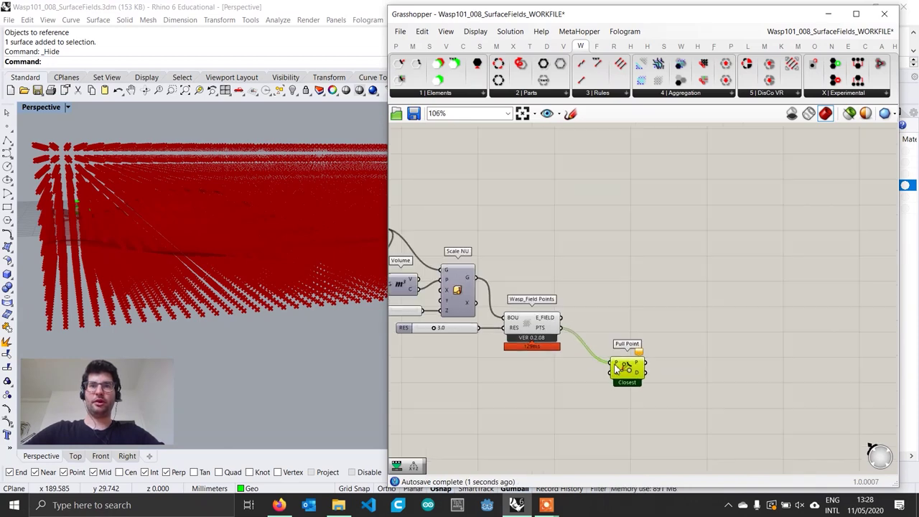
pyautogui.moveTo(401, 228); pyautogui.dragTo(379, 235)
pyautogui.moveTo(439, 250); pyautogui.dragTo(469, 242, button='right')
pyautogui.moveTo(418, 227)
pyautogui.mouseDown()
pyautogui.moveTo(410, 387)
pyautogui.moveTo(615, 400)
pyautogui.moveTo(736, 372)
pyautogui.mouseUp()
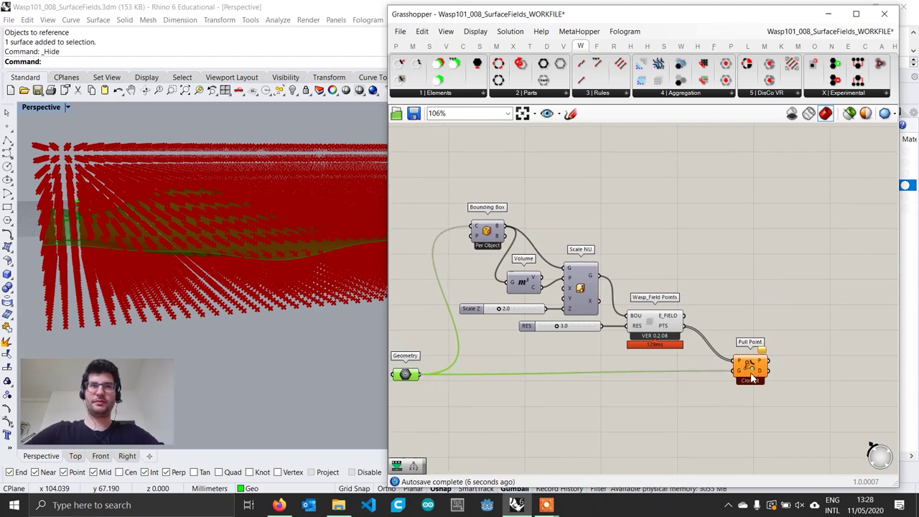
pyautogui.click(751, 378)
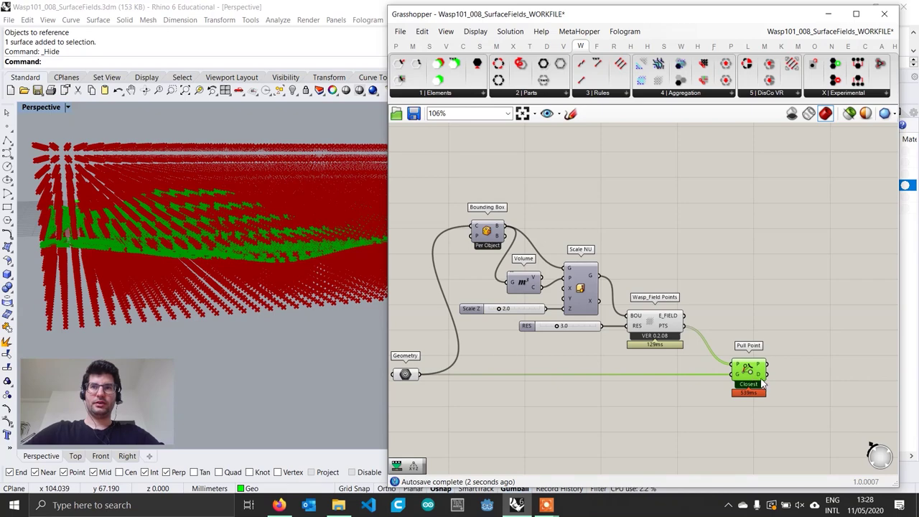
pyautogui.scroll(2, 763, 385)
pyautogui.moveTo(729, 376)
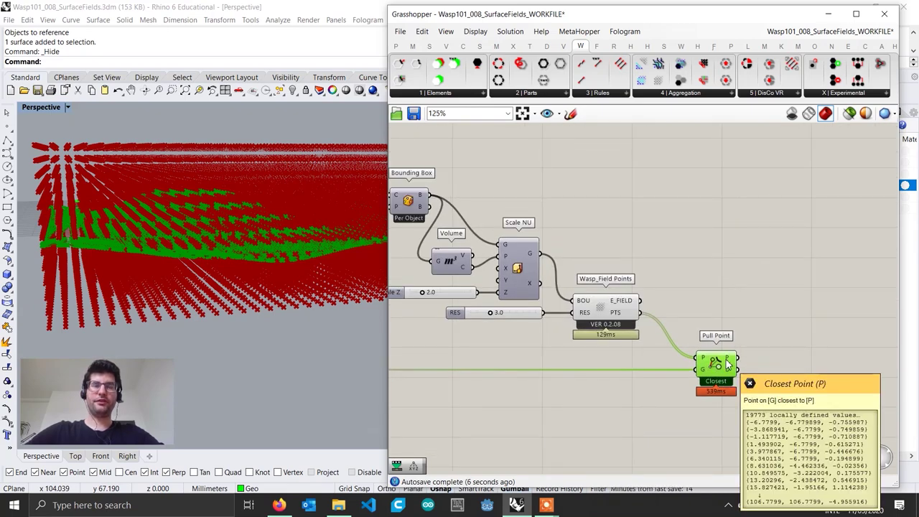
# Add two stacked Deconstruct components, one fed by the PTS output of Wasp_Field Points and the other by the P output of Pull Point
pyautogui.moveTo(729, 365); pyautogui.dragTo(603, 357, button='right')
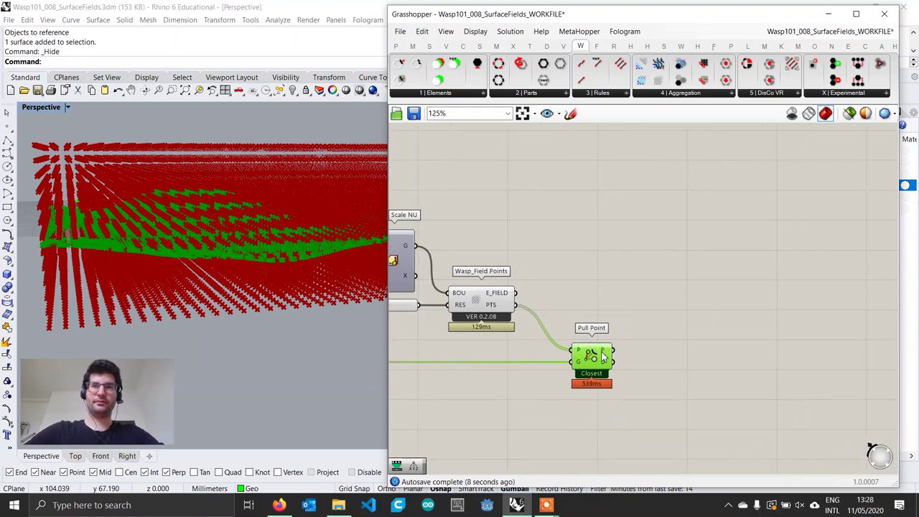
pyautogui.doubleClick(684, 340)
pyautogui.write('deco')
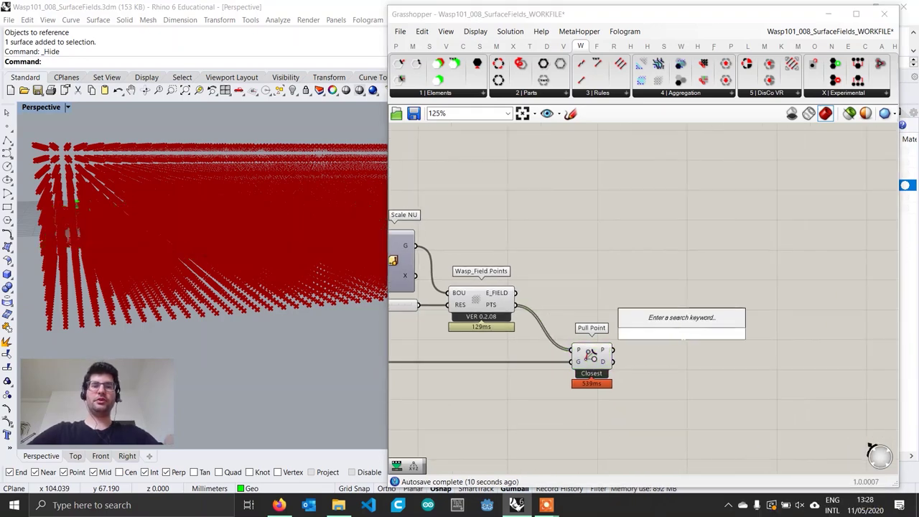
pyautogui.press('Return')
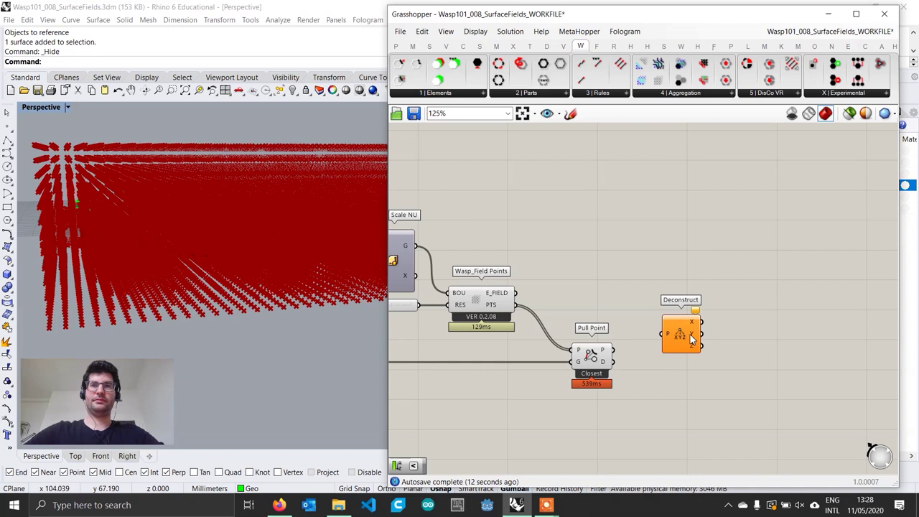
pyautogui.click(666, 321)
pyautogui.moveTo(513, 308); pyautogui.dragTo(668, 367)
pyautogui.moveTo(592, 355); pyautogui.dragTo(582, 411)
pyautogui.moveTo(685, 368); pyautogui.dragTo(653, 384)
pyautogui.moveTo(679, 309); pyautogui.dragTo(652, 327)
# Turn off the Profiler canvas widget that shows component calculation times
pyautogui.click(511, 31)
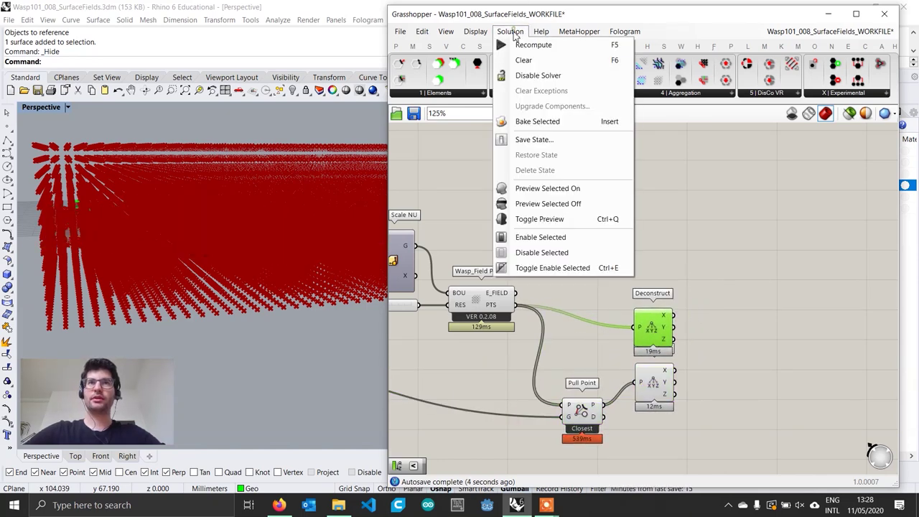
pyautogui.click(510, 31)
pyautogui.click(476, 32)
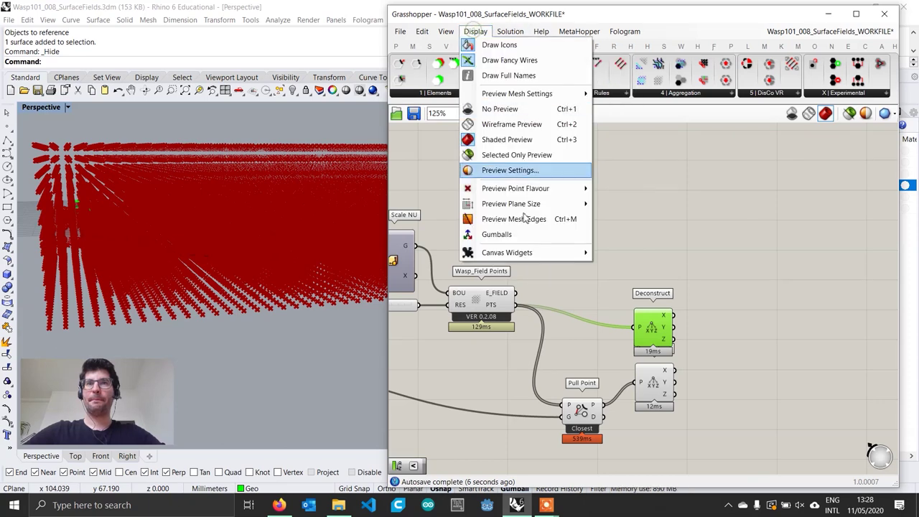
pyautogui.moveTo(529, 253)
pyautogui.click(632, 299)
pyautogui.click(749, 342)
# Add a Smaller Than component, connecting the field points' Z to its A input and the pulled points' Z to its B input
pyautogui.scroll(1, 688, 361)
pyautogui.moveTo(648, 327); pyautogui.dragTo(646, 335)
pyautogui.moveTo(702, 374); pyautogui.dragTo(702, 351, button='right')
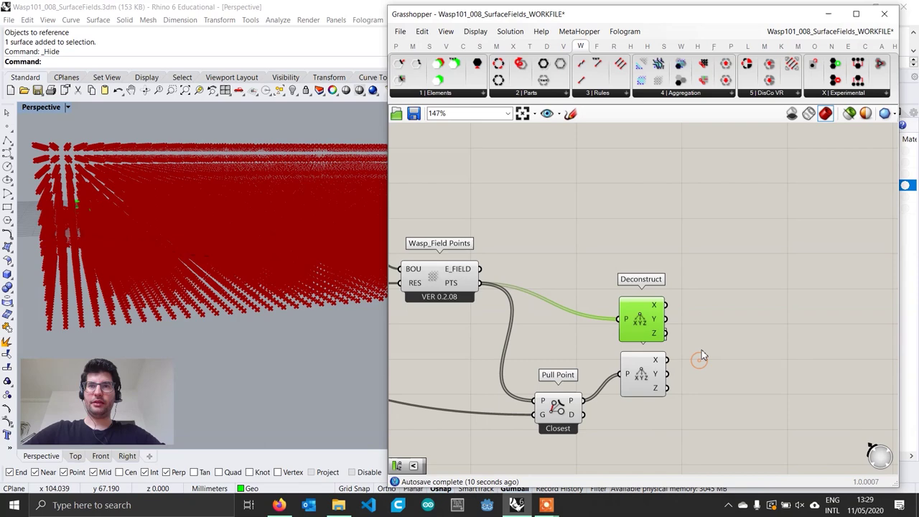
pyautogui.doubleClick(702, 351)
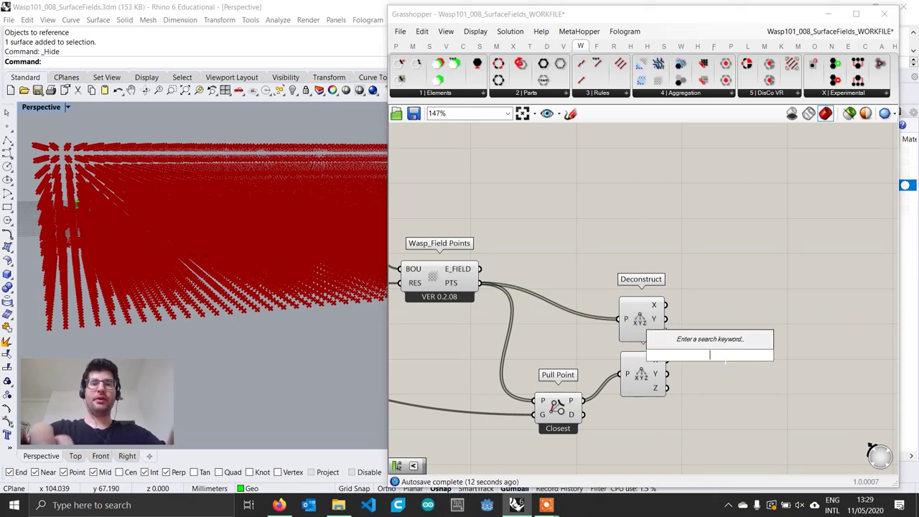
pyautogui.write('smal')
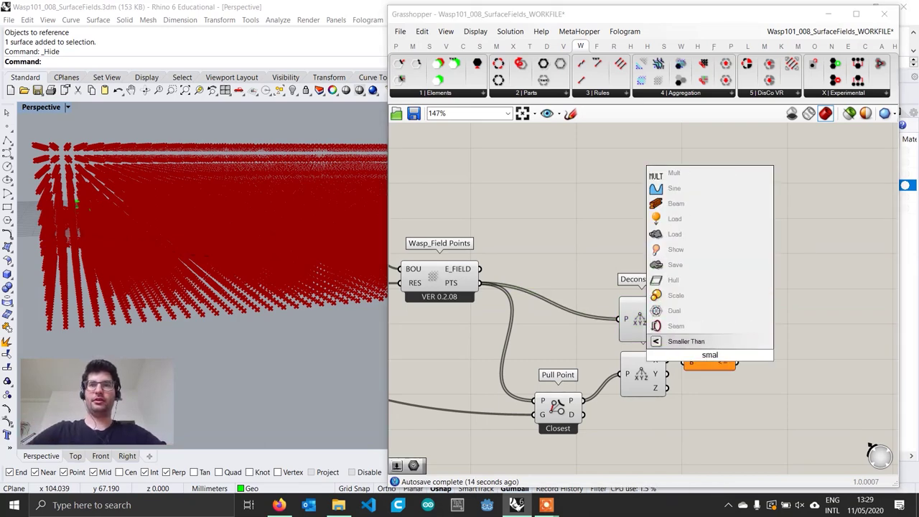
pyautogui.press('Return')
pyautogui.moveTo(697, 347); pyautogui.dragTo(728, 347)
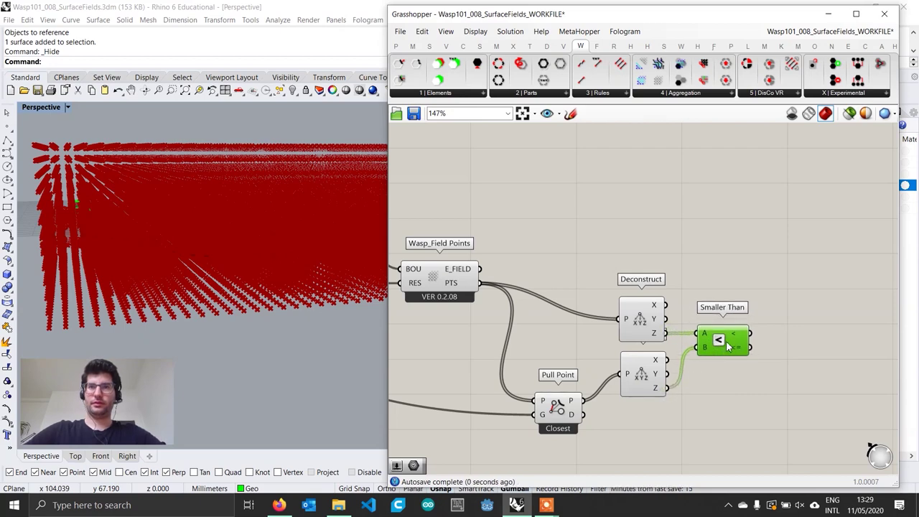
# Move both Deconstruct components, Smaller Than and Pull Point lower on the canvas to make room above them
pyautogui.moveTo(738, 339)
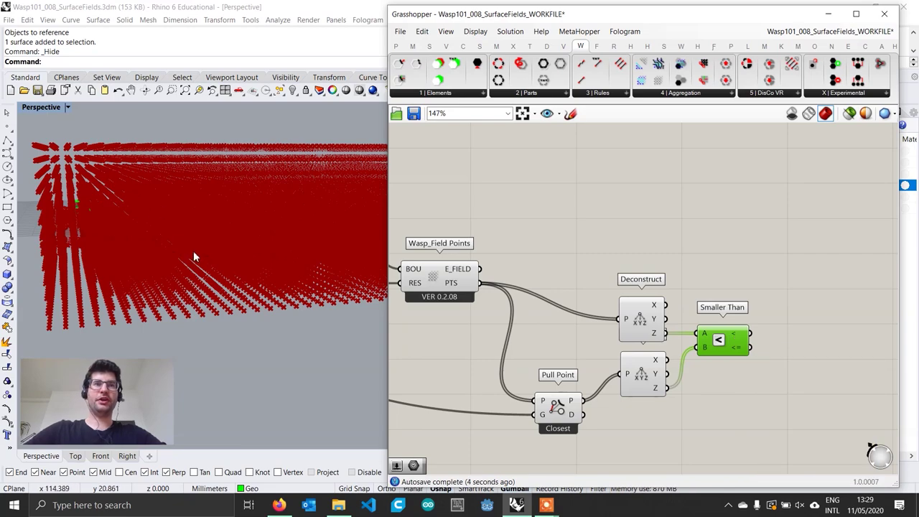
pyautogui.moveTo(220, 258)
pyautogui.mouseDown(button='right')
pyautogui.moveTo(186, 238)
pyautogui.moveTo(233, 269)
pyautogui.mouseUp(button='right')
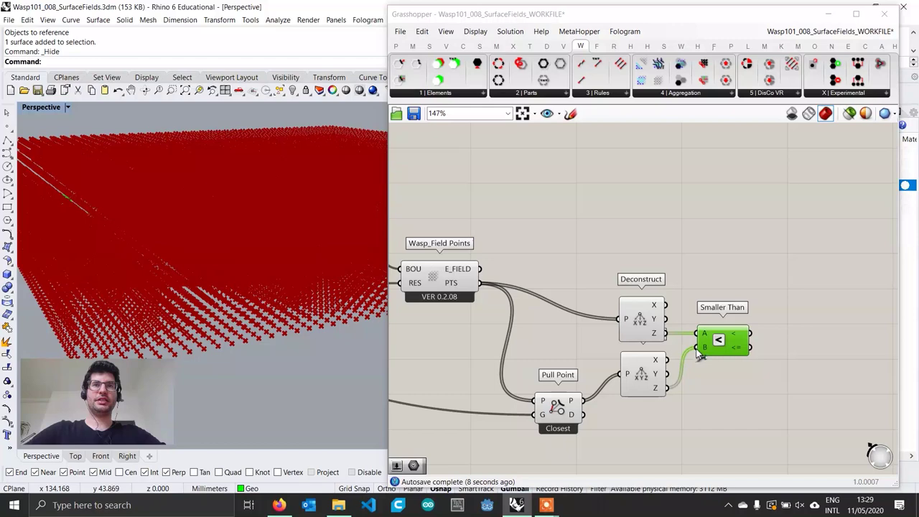
pyautogui.moveTo(776, 403); pyautogui.dragTo(615, 297)
pyautogui.moveTo(629, 323); pyautogui.dragTo(627, 338)
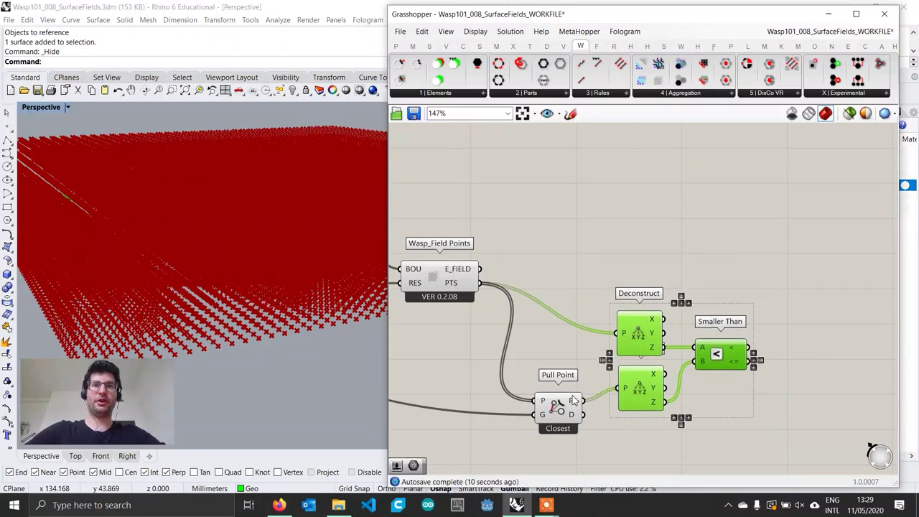
pyautogui.moveTo(567, 410); pyautogui.dragTo(559, 429)
# Add a Dispatch component, connecting the PTS output of Wasp_Field Points to L and the < output of Smaller Than to P
pyautogui.doubleClick(796, 288)
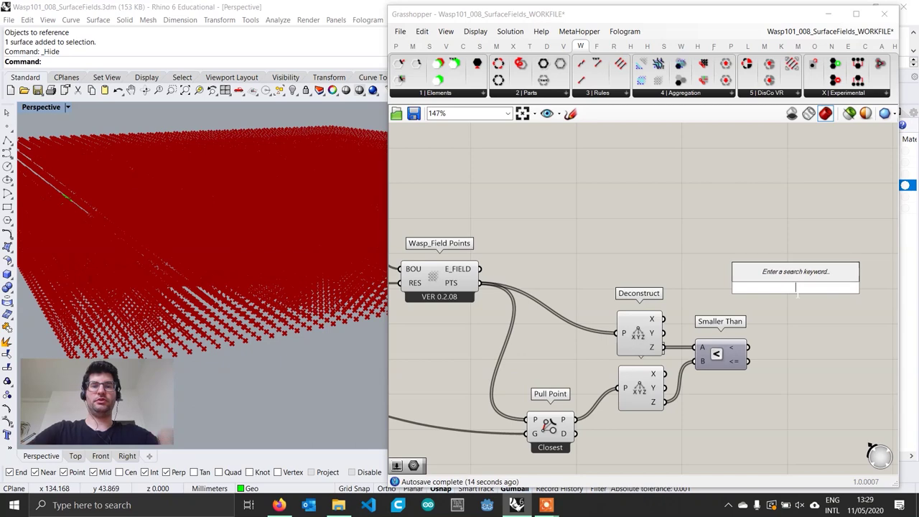
pyautogui.write('dis')
pyautogui.press('Return')
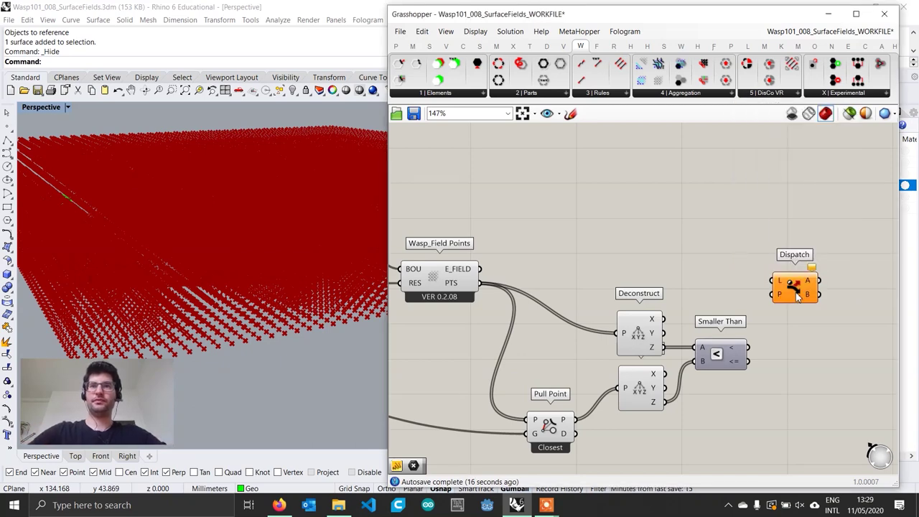
pyautogui.moveTo(480, 282); pyautogui.dragTo(774, 282)
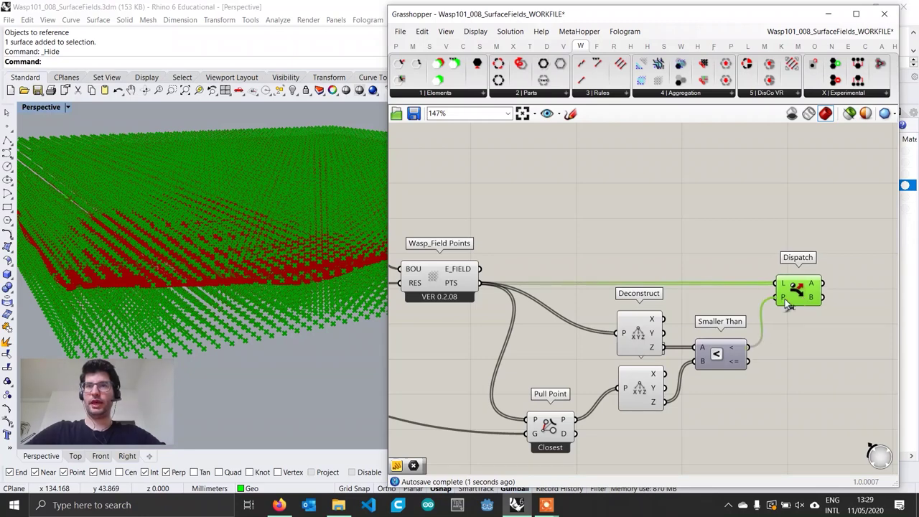
# Add a Point parameter, connect the A output of Dispatch to it, and inspect the filtered points in the viewport
pyautogui.moveTo(818, 340); pyautogui.dragTo(776, 340, button='right')
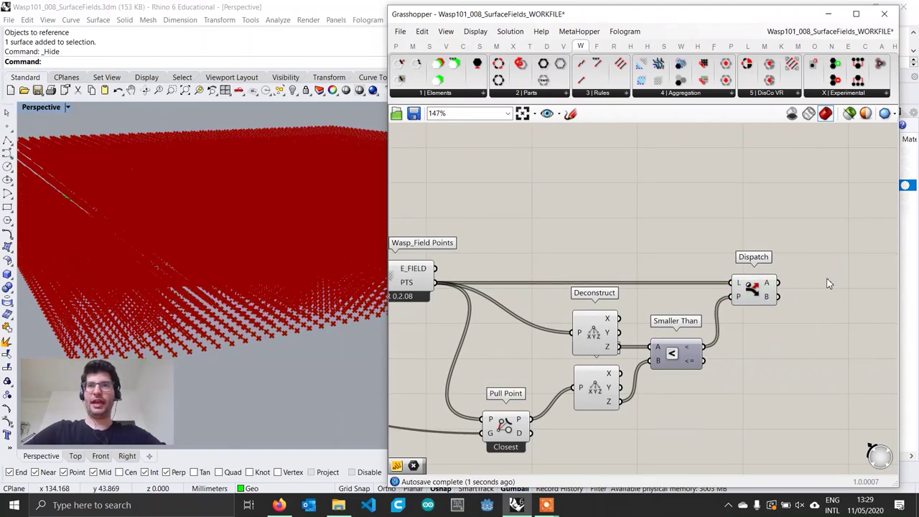
pyautogui.doubleClick(821, 294)
pyautogui.write('point')
pyautogui.press('Return')
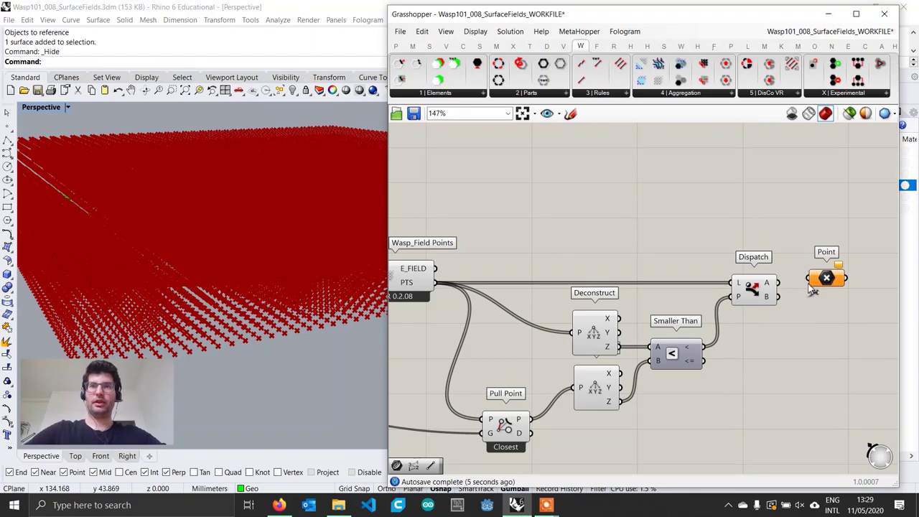
pyautogui.moveTo(778, 283); pyautogui.dragTo(828, 261)
pyautogui.moveTo(228, 257)
pyautogui.mouseDown(button='right')
pyautogui.moveTo(222, 237)
pyautogui.moveTo(191, 243)
pyautogui.moveTo(201, 248)
pyautogui.mouseUp(button='right')
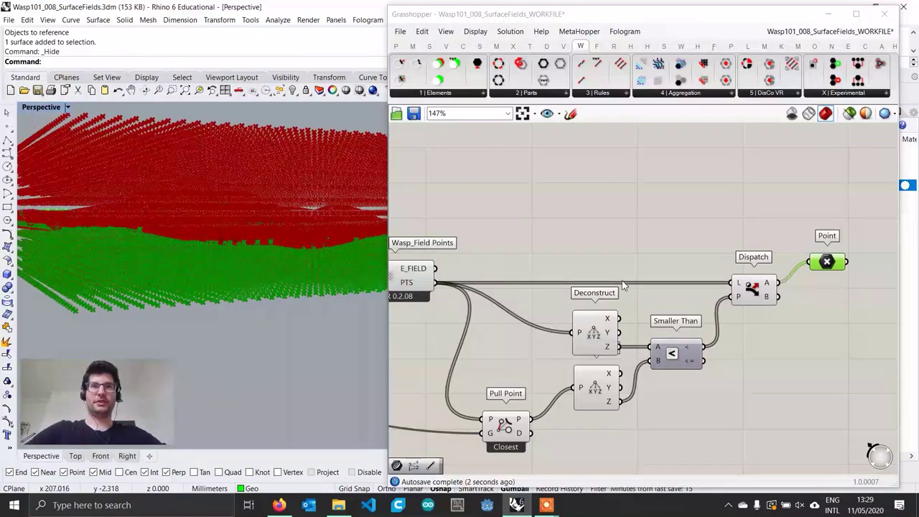
# Switch the Point parameter's source to the B output of Dispatch and inspect the points from several angles
pyautogui.moveTo(779, 298); pyautogui.dragTo(836, 259)
pyautogui.moveTo(193, 212)
pyautogui.mouseDown(button='right')
pyautogui.moveTo(228, 244)
pyautogui.moveTo(249, 208)
pyautogui.moveTo(204, 252)
pyautogui.moveTo(181, 260)
pyautogui.moveTo(247, 268)
pyautogui.moveTo(277, 226)
pyautogui.moveTo(211, 226)
pyautogui.moveTo(289, 253)
pyautogui.moveTo(294, 243)
pyautogui.moveTo(309, 248)
pyautogui.mouseUp(button='right')
pyautogui.moveTo(563, 374); pyautogui.dragTo(552, 317, button='right')
pyautogui.moveTo(172, 259); pyautogui.dragTo(199, 260, button='right')
# Duplicate the Dispatch component, connect the D output of Pull Point to the copy's L input, and align it beside Pull Point
pyautogui.moveTo(754, 242); pyautogui.dragTo(687, 231, button='right')
pyautogui.click(677, 225)
pyautogui.keyDown('alt'); pyautogui.moveTo(684, 231); pyautogui.dragTo(677, 404); pyautogui.keyUp('alt')
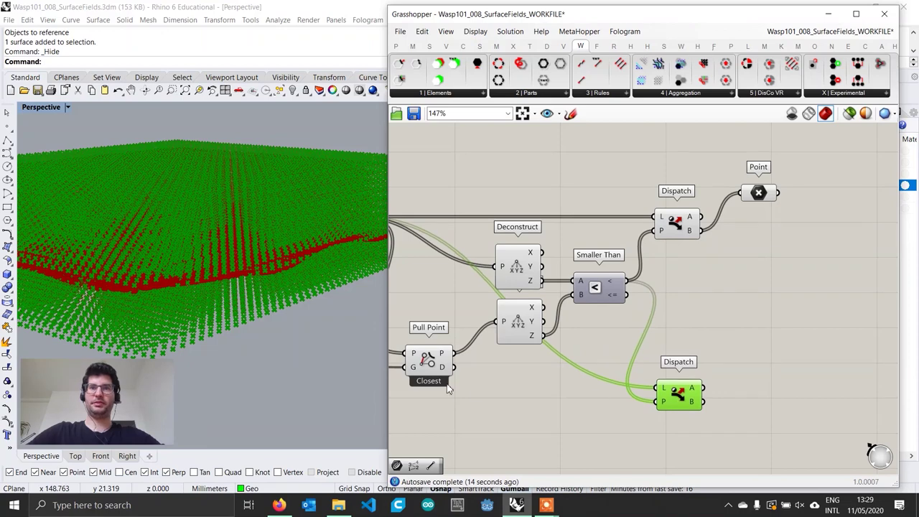
pyautogui.moveTo(449, 366); pyautogui.dragTo(659, 388)
pyautogui.moveTo(679, 401); pyautogui.dragTo(686, 381)
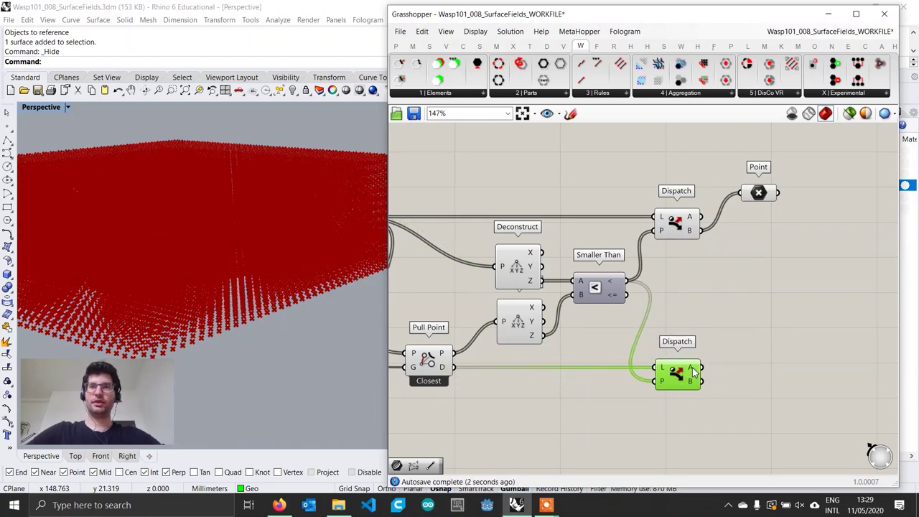
pyautogui.click(759, 195)
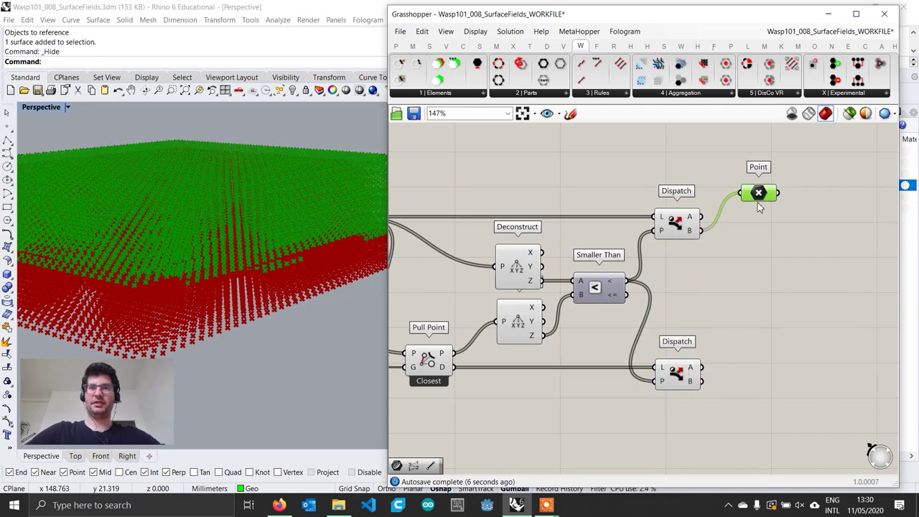
pyautogui.press('Delete')
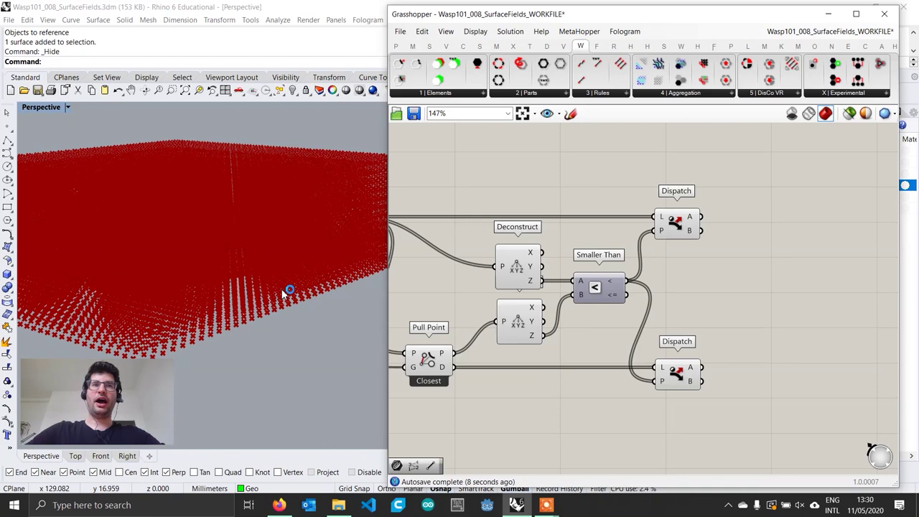
pyautogui.scroll(-3, 291, 291)
pyautogui.scroll(5, 273, 302)
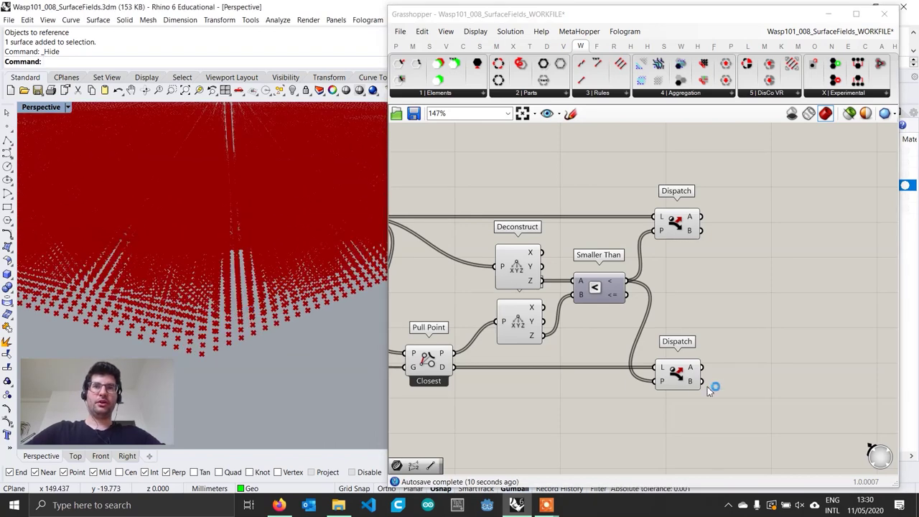
pyautogui.click(684, 379)
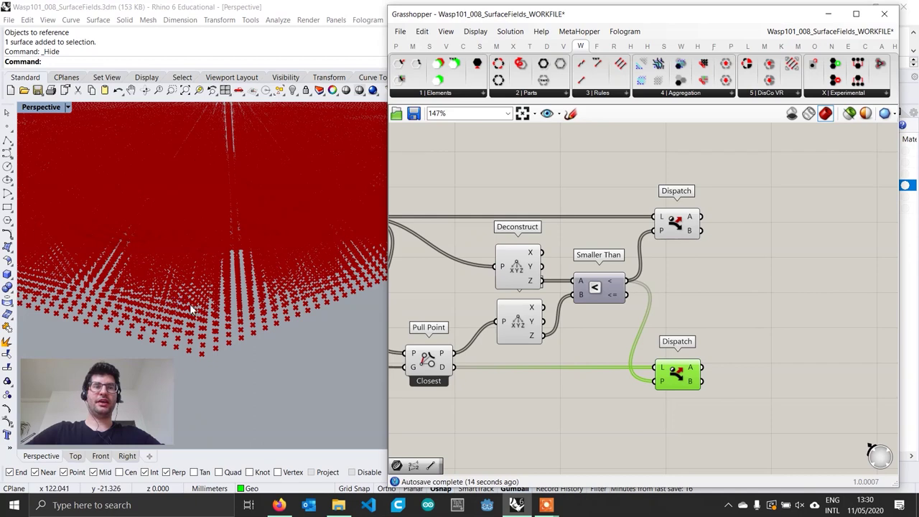
pyautogui.hotkey('ctrl', 'z')
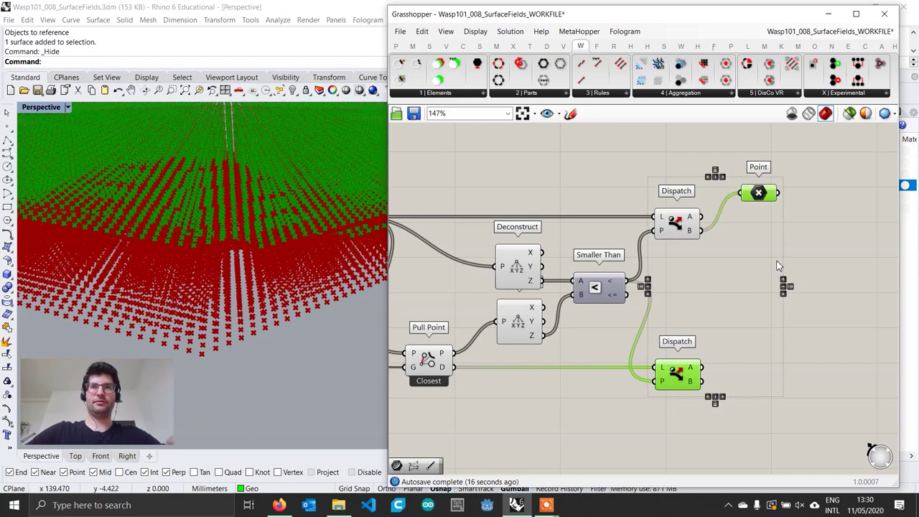
# Connect the A output of the upper Dispatch to the Point parameter in place of B, and reposition the parameter slightly
pyautogui.click(757, 180)
pyautogui.click(757, 189)
pyautogui.moveTo(703, 218); pyautogui.dragTo(741, 193)
pyautogui.moveTo(759, 195); pyautogui.dragTo(754, 193)
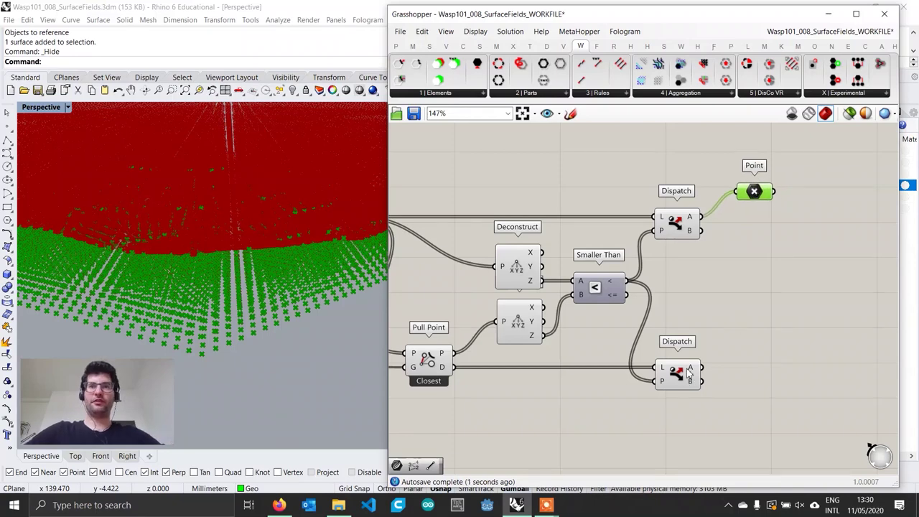
pyautogui.moveTo(692, 372); pyautogui.dragTo(605, 352, button='right')
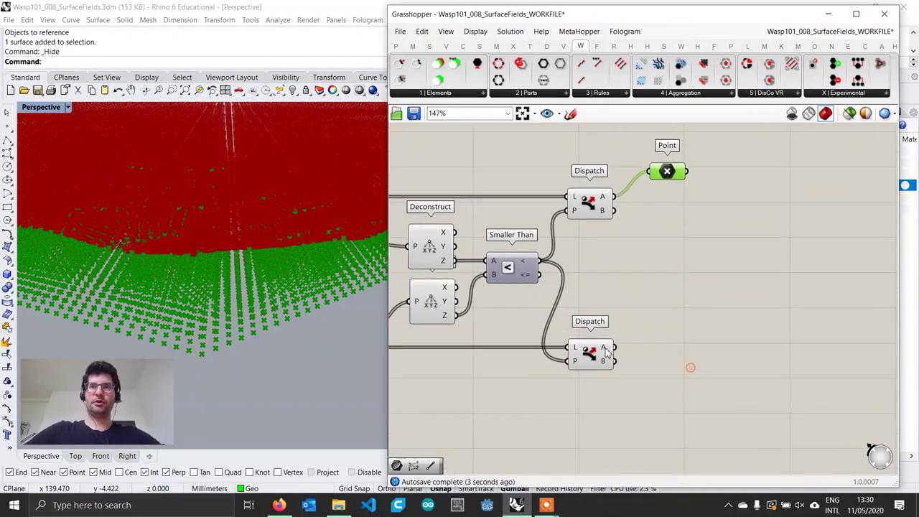
pyautogui.doubleClick(682, 346)
pyautogui.write('list')
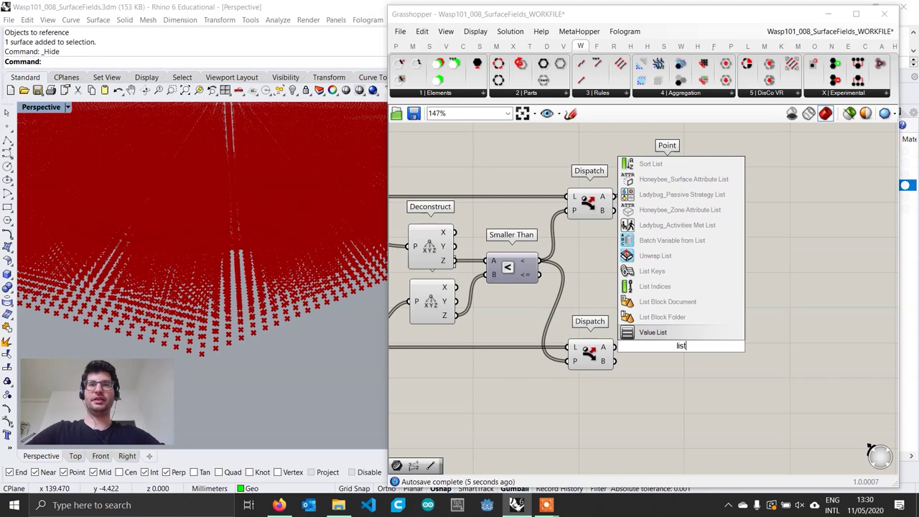
pyautogui.write(' len')
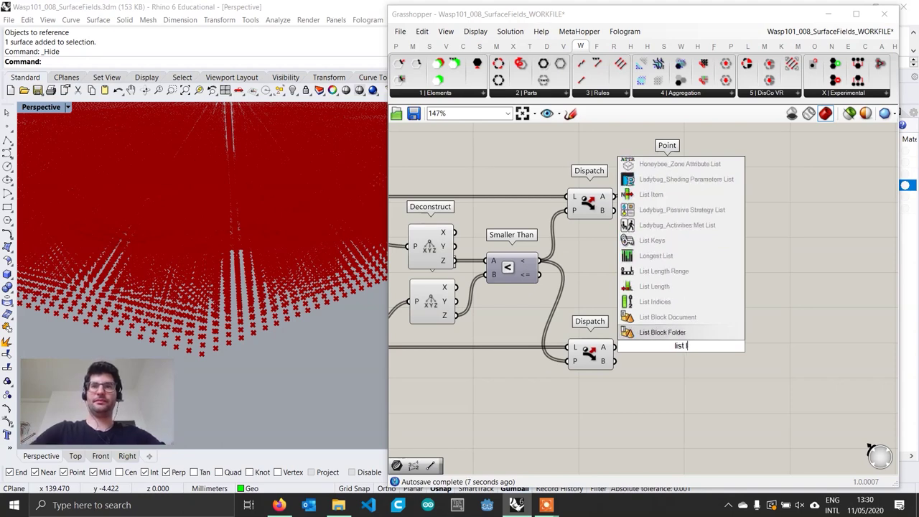
pyautogui.press('Return')
pyautogui.hotkey('ctrl', 'z')
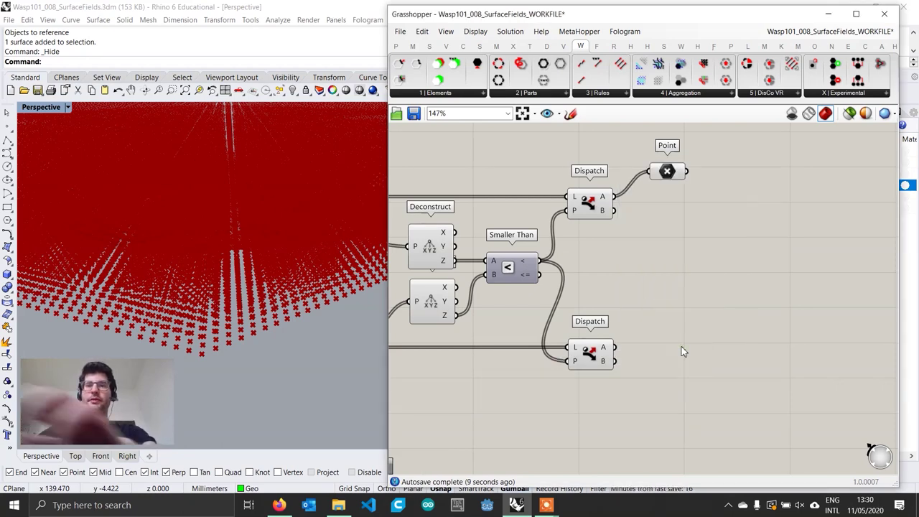
# Add a List Length component fed by the A output of the lower Dispatch and check its item count
pyautogui.doubleClick(682, 346)
pyautogui.write('list le')
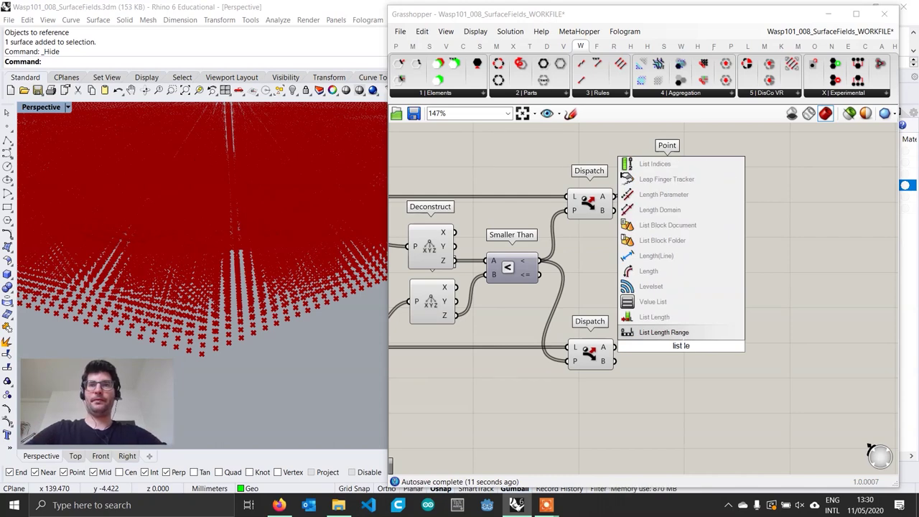
pyautogui.click(668, 317)
pyautogui.moveTo(681, 350); pyautogui.dragTo(672, 315)
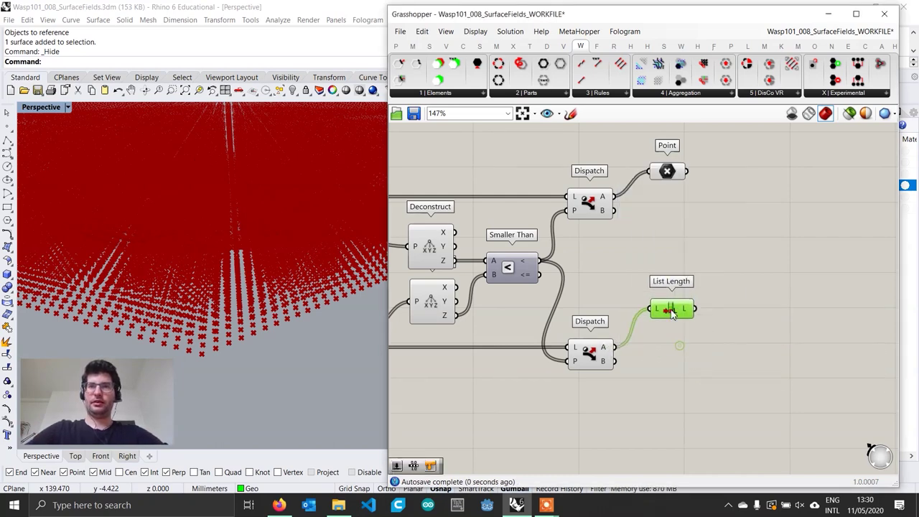
pyautogui.moveTo(689, 314)
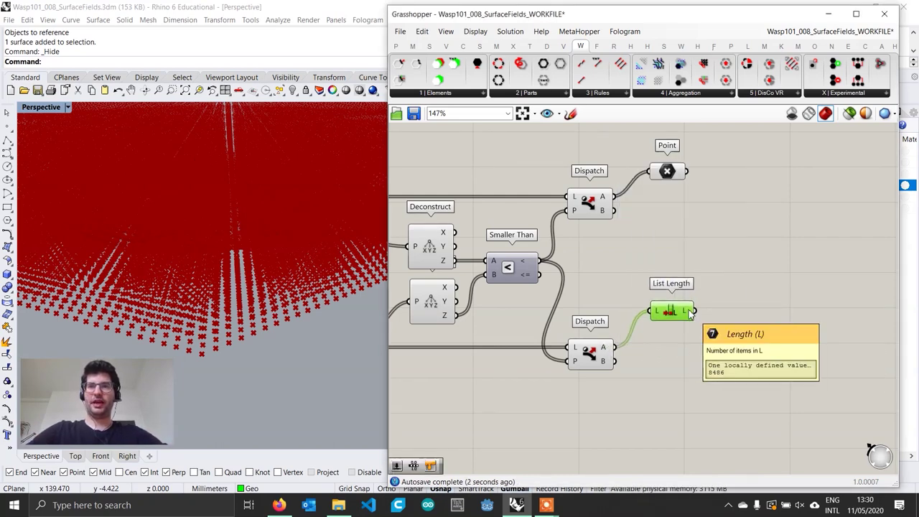
pyautogui.moveTo(688, 313); pyautogui.dragTo(687, 303)
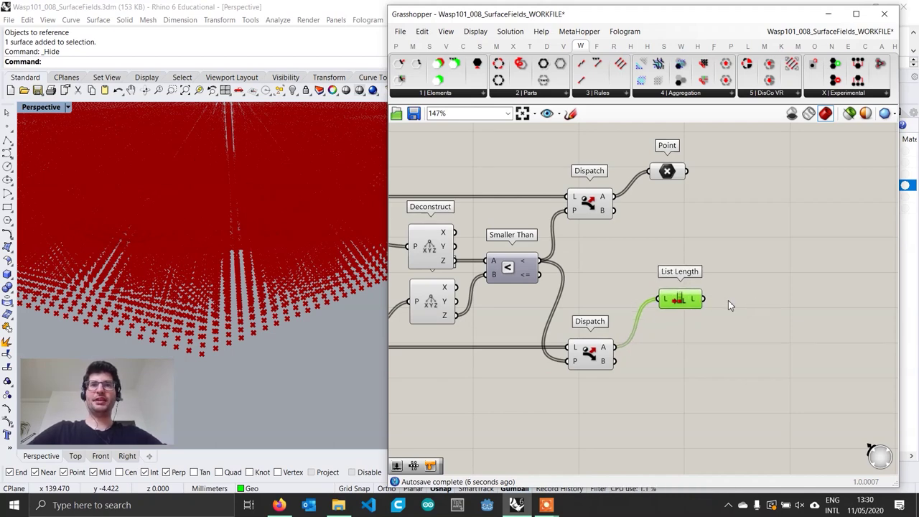
# Add a Repeat Data component beside List Length and align the two components
pyautogui.doubleClick(764, 297)
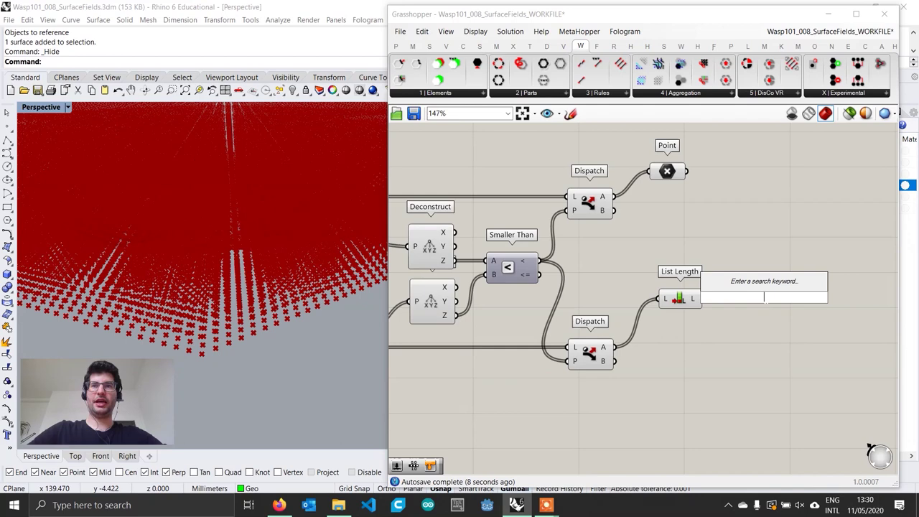
pyautogui.write('repeat')
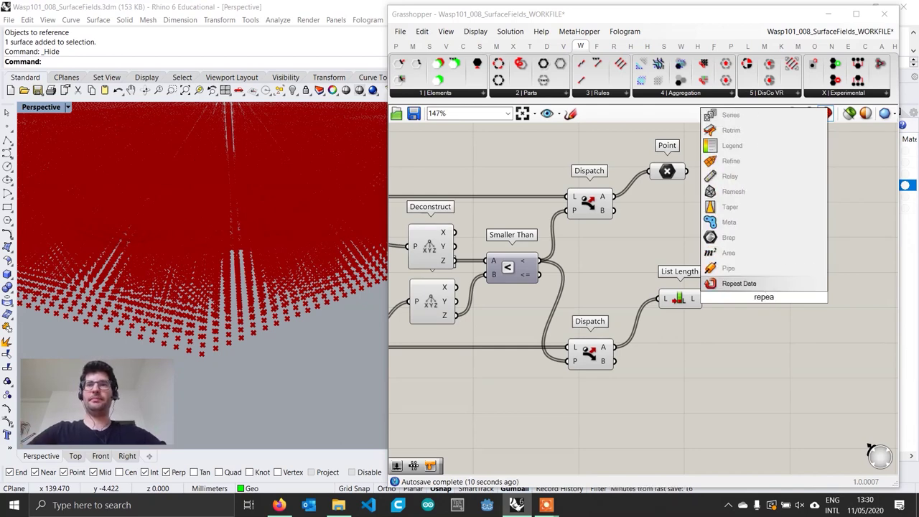
pyautogui.press('Return')
pyautogui.moveTo(766, 302); pyautogui.dragTo(769, 286)
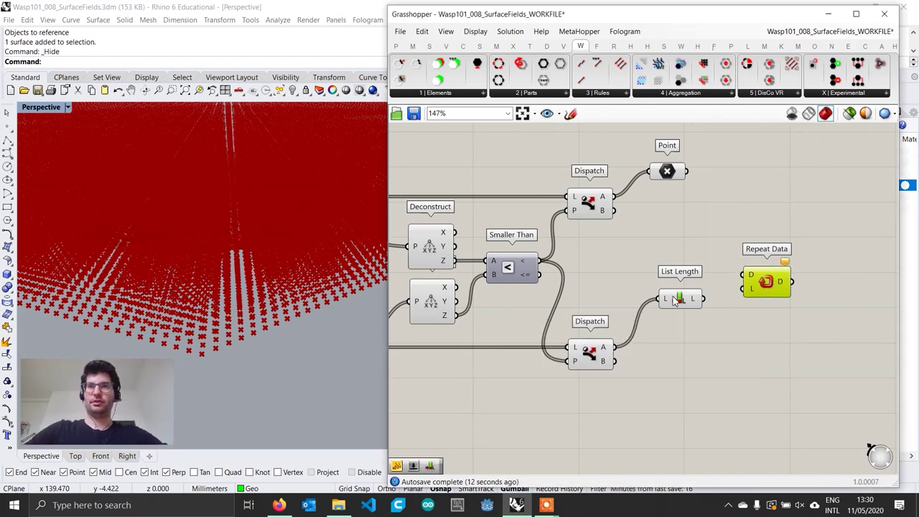
pyautogui.moveTo(677, 300); pyautogui.dragTo(679, 314)
# Add a number slider set to 0 as the D input of Repeat Data and connect List Length to its L input
pyautogui.doubleClick(667, 267)
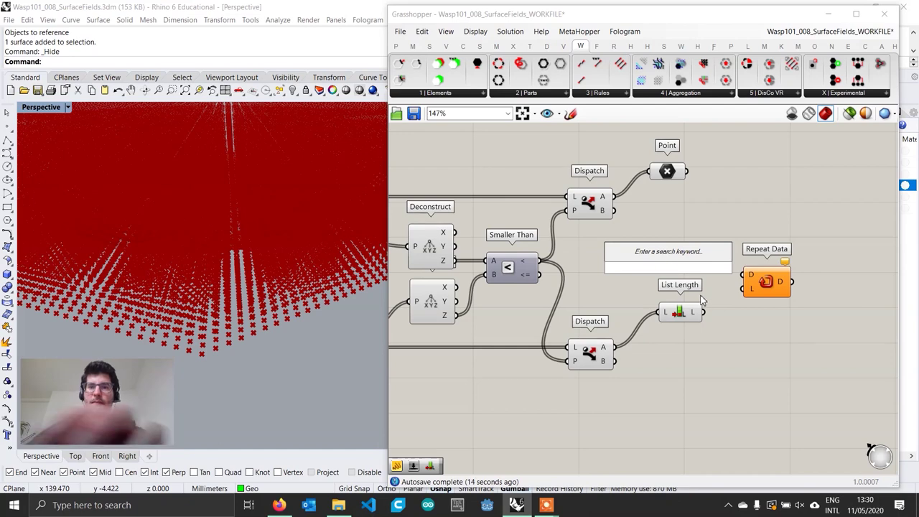
pyautogui.write('0')
pyautogui.press('Return')
pyautogui.moveTo(695, 269); pyautogui.dragTo(756, 307)
pyautogui.moveTo(765, 298)
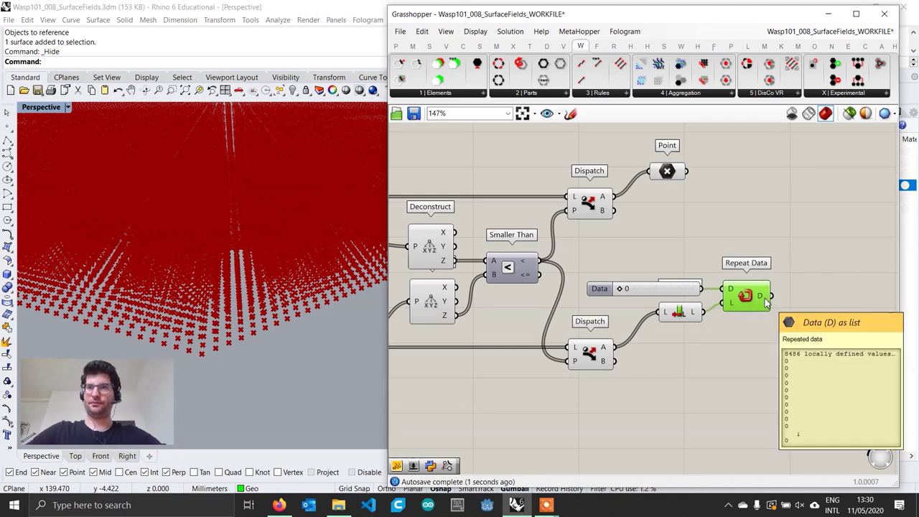
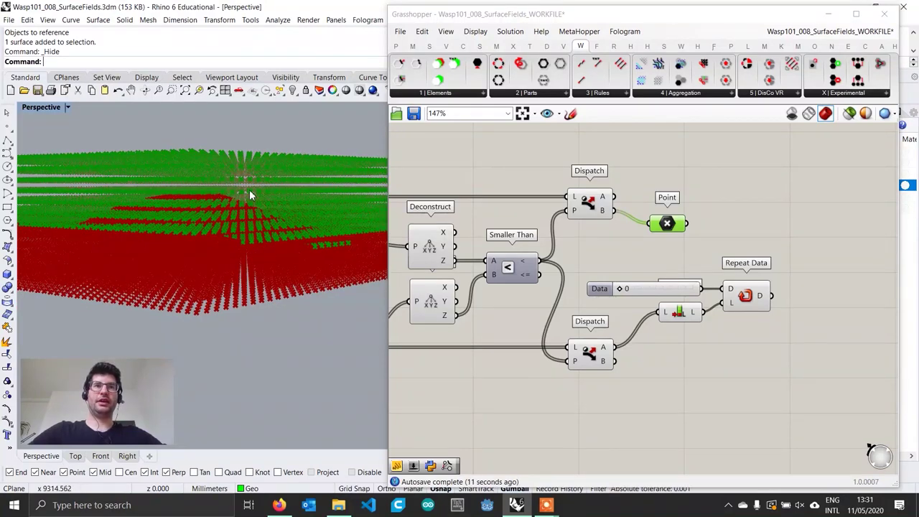
# Add a Remap Numbers component below Repeat Data and connect the B output of the lower Dispatch to its V input
pyautogui.moveTo(645, 391); pyautogui.dragTo(616, 371, button='right')
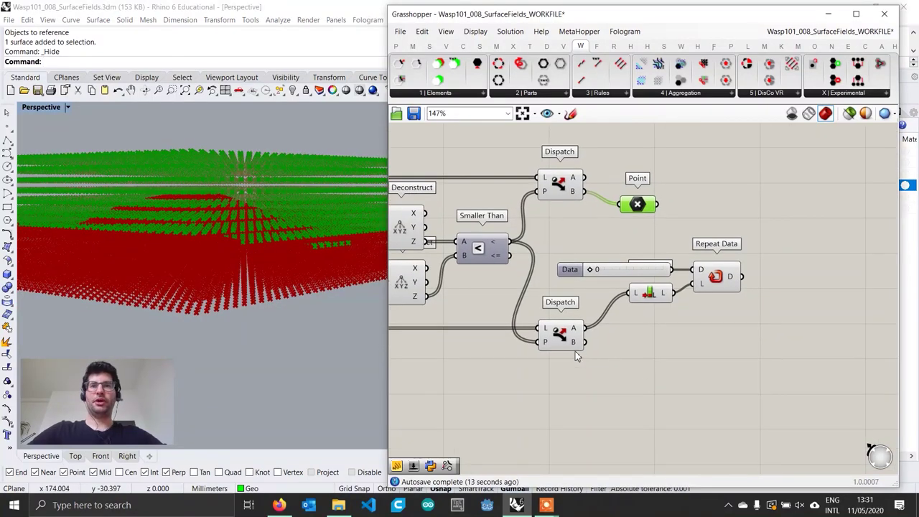
pyautogui.moveTo(579, 345)
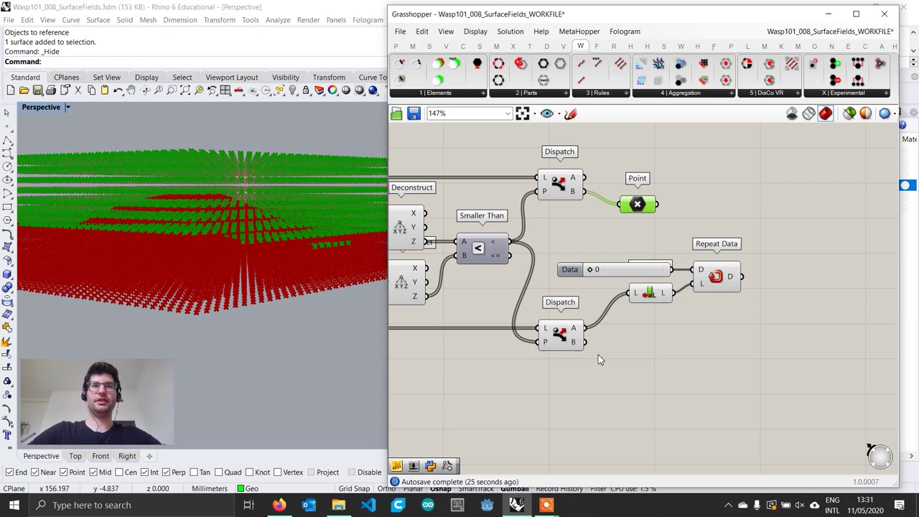
pyautogui.scroll(1, 579, 350)
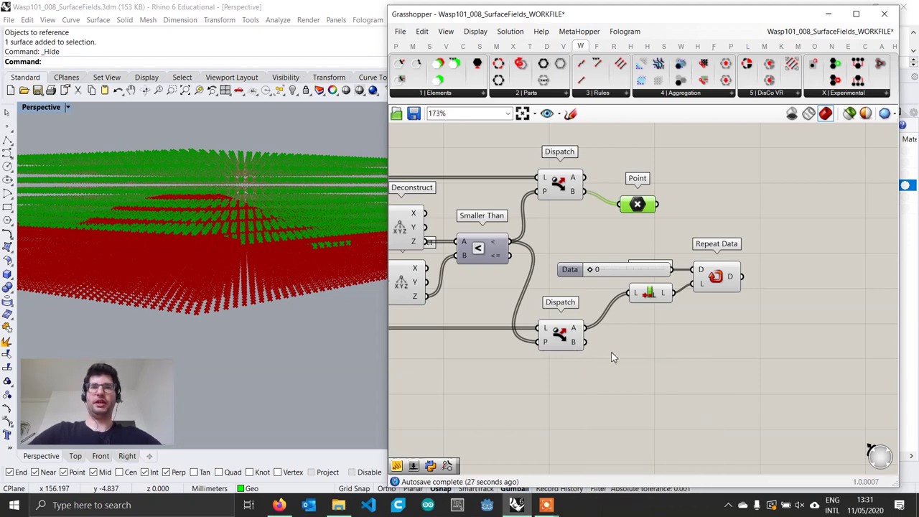
pyautogui.doubleClick(643, 363)
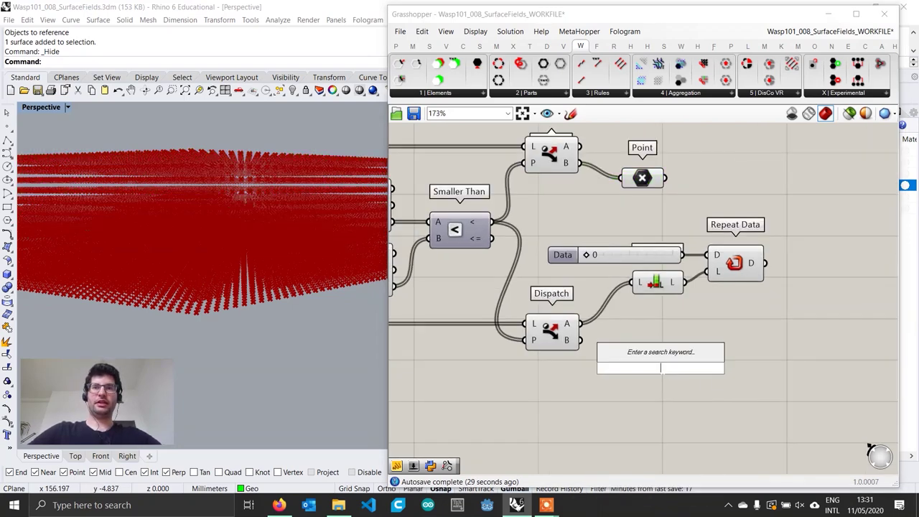
pyautogui.write('remap')
pyautogui.press('Return')
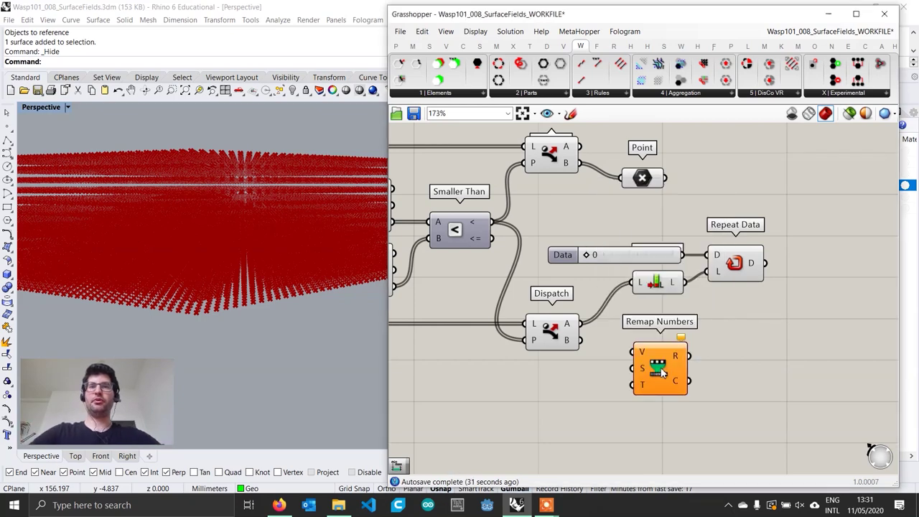
pyautogui.moveTo(663, 371); pyautogui.dragTo(736, 370)
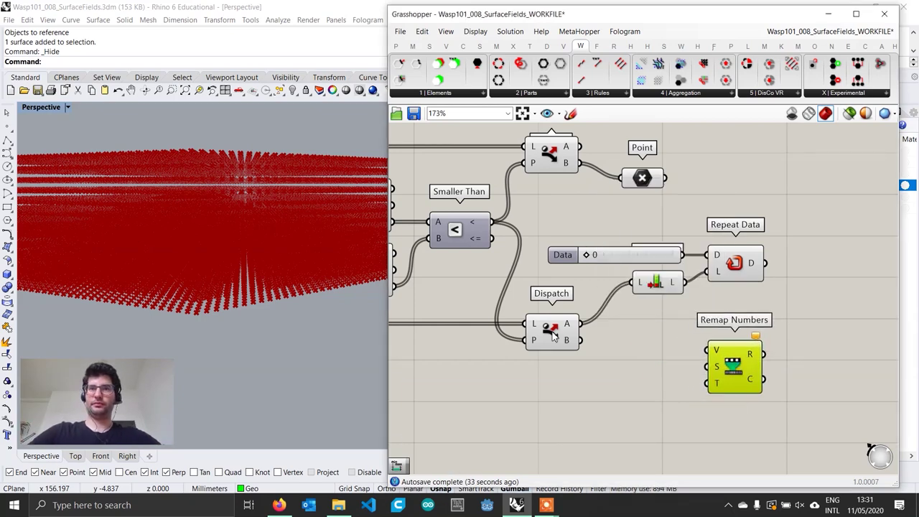
pyautogui.moveTo(581, 339); pyautogui.dragTo(740, 374)
# Add a Bounds component between the lower Dispatch's B output and the S input of Remap Numbers
pyautogui.doubleClick(627, 384)
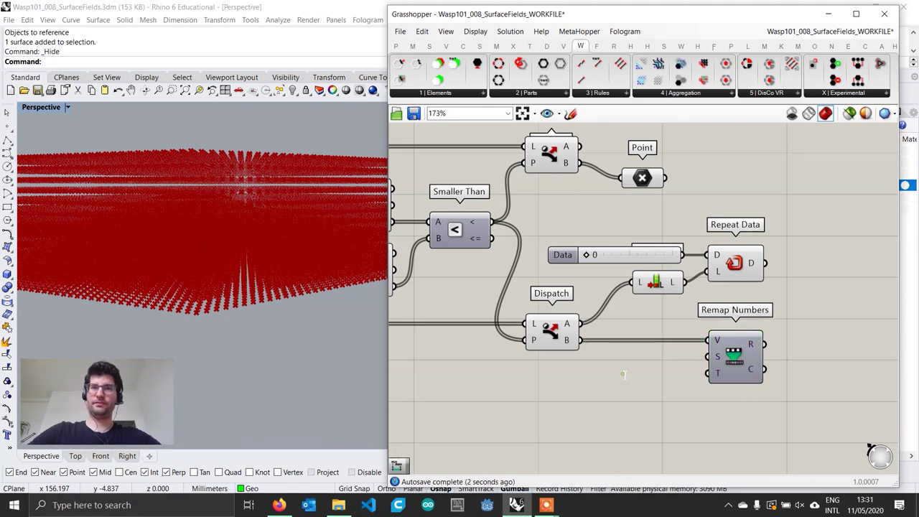
pyautogui.write('bounds')
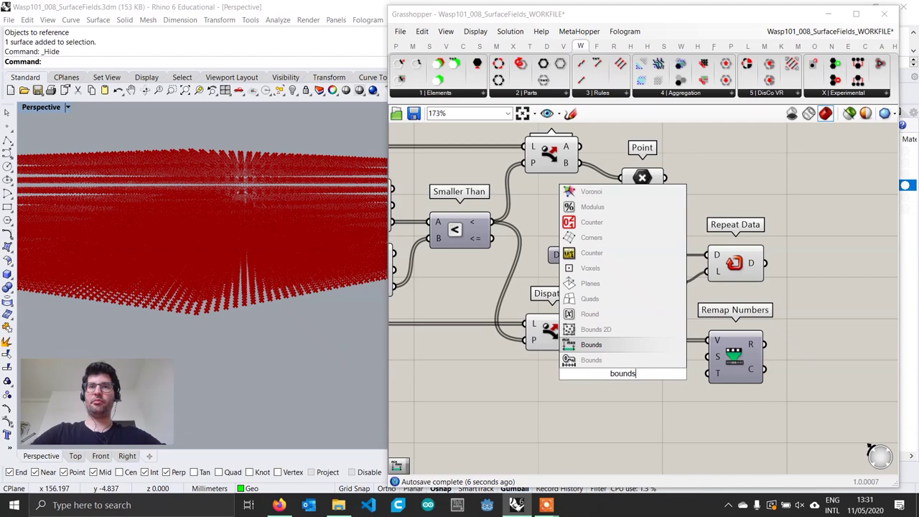
pyautogui.press('Return')
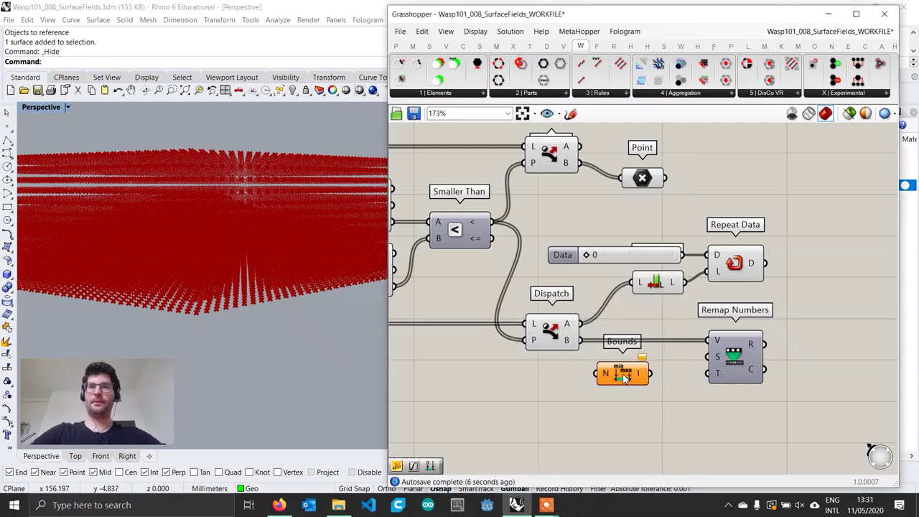
pyautogui.moveTo(583, 342); pyautogui.dragTo(709, 357)
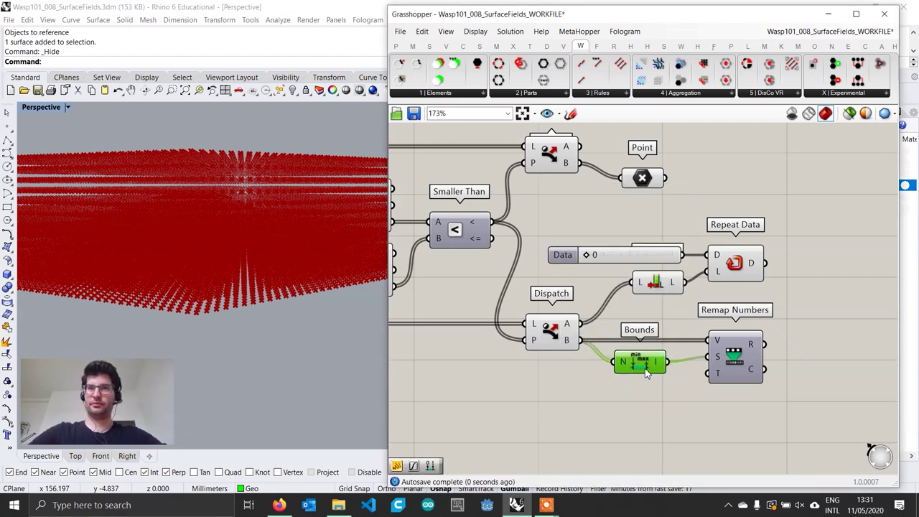
# Create a panel containing "1 To 0" below Bounds and connect it to the T input of Remap Numbers
pyautogui.doubleClick(603, 407)
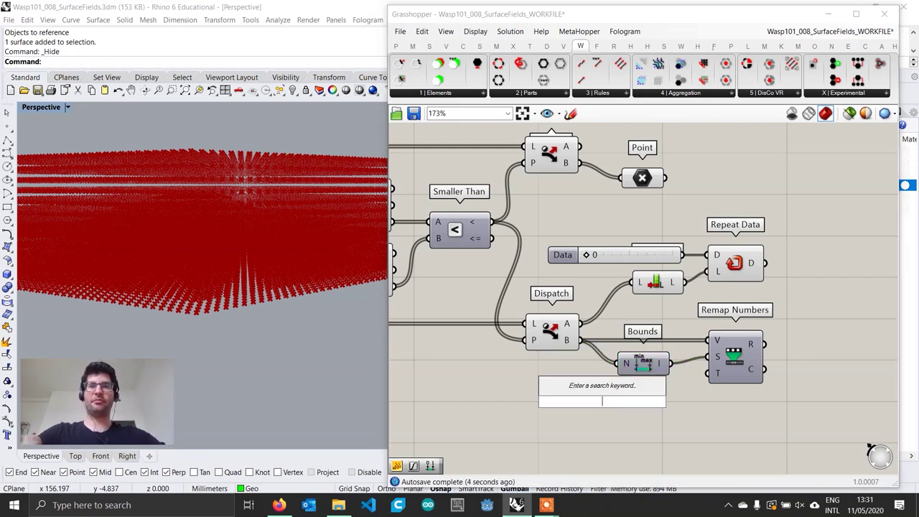
pyautogui.write('"1 To 0')
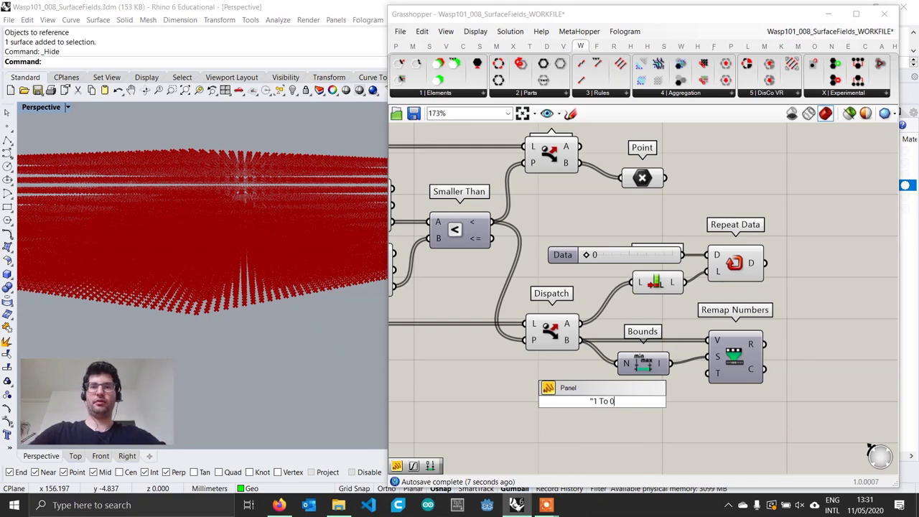
pyautogui.press('Return')
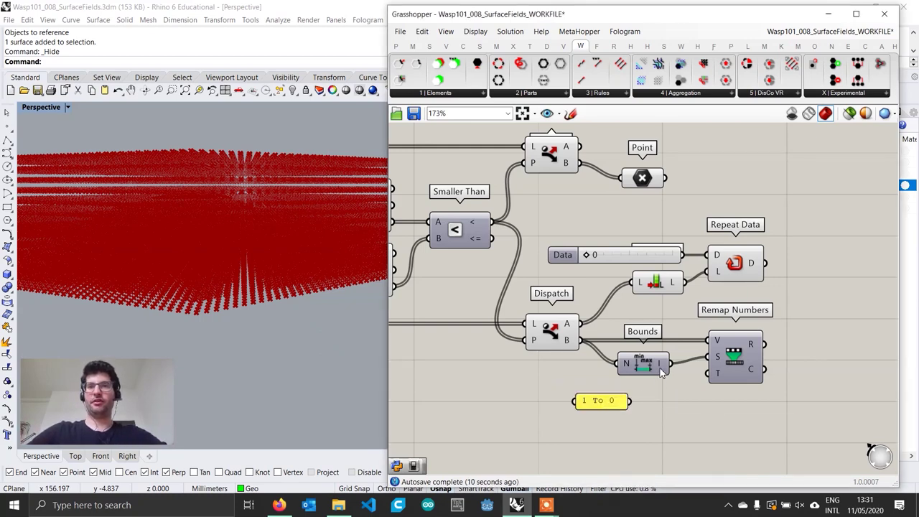
pyautogui.moveTo(663, 369)
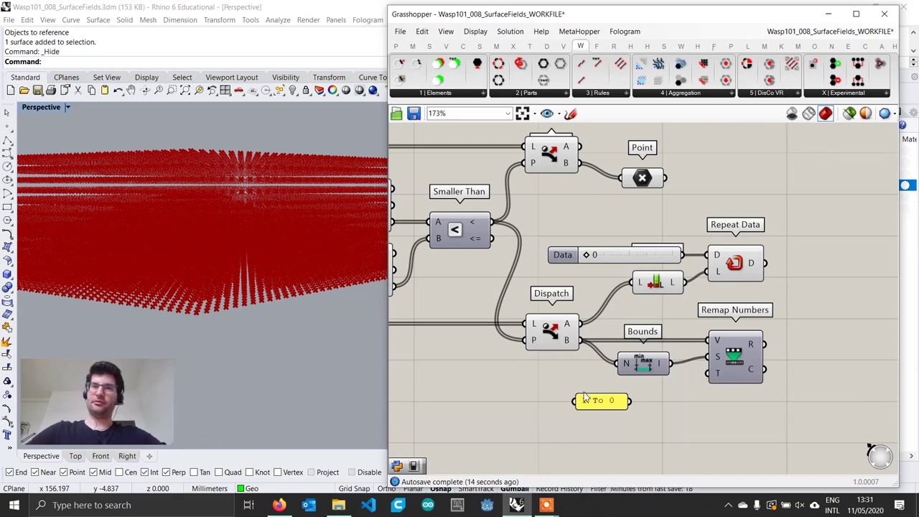
pyautogui.moveTo(629, 401); pyautogui.dragTo(650, 400)
# Add a Graph Mapper, shrink it, and connect the R output of Remap Numbers to its input
pyautogui.moveTo(746, 409); pyautogui.dragTo(612, 413, button='right')
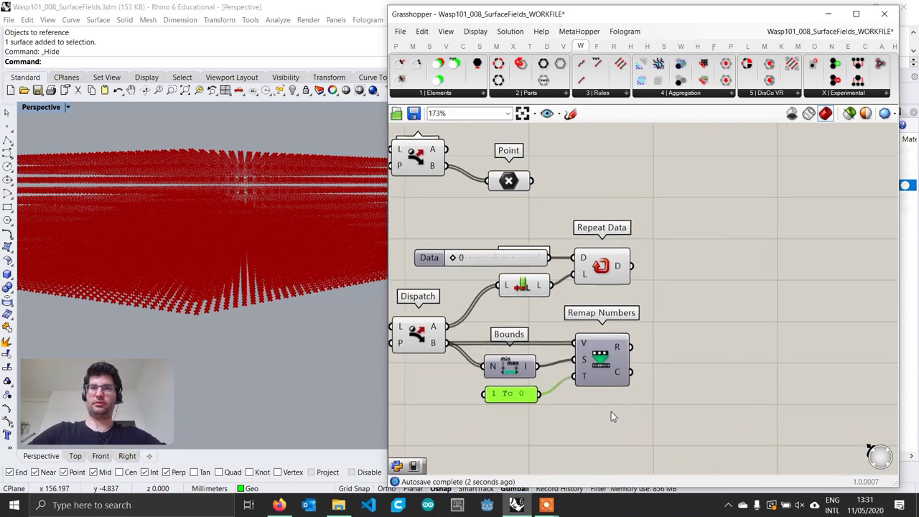
pyautogui.doubleClick(702, 375)
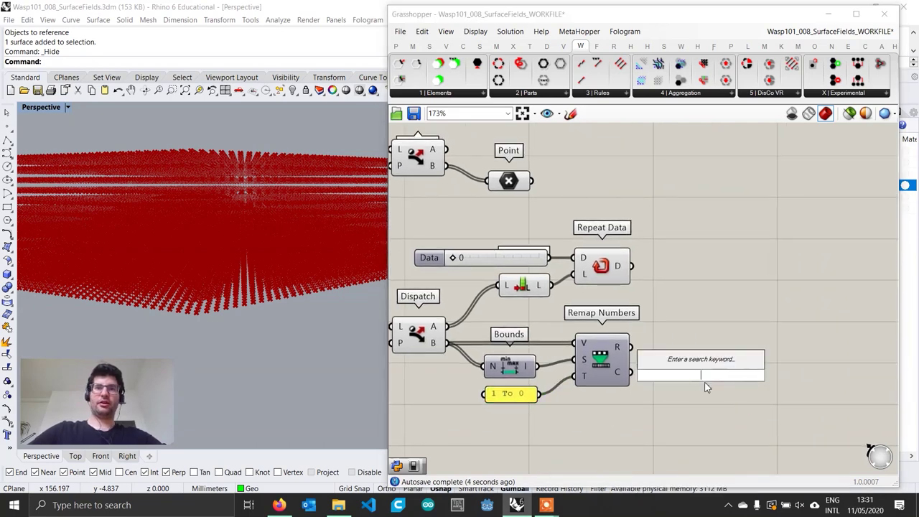
pyautogui.write('graph')
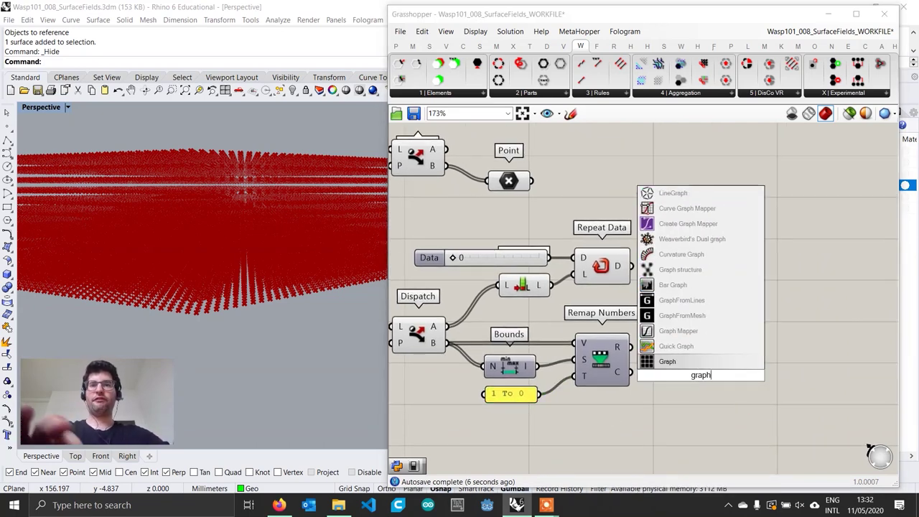
pyautogui.press('Return')
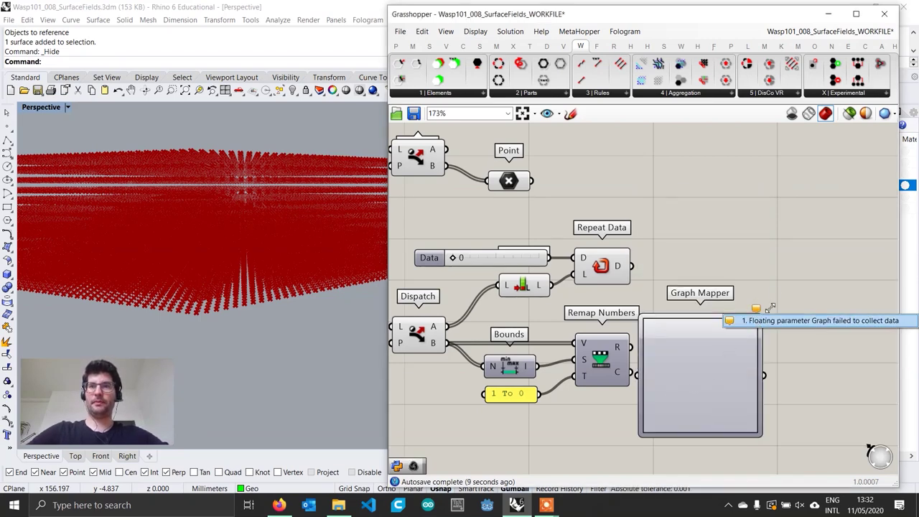
pyautogui.moveTo(759, 317); pyautogui.dragTo(695, 367)
pyautogui.moveTo(653, 363); pyautogui.dragTo(632, 348)
pyautogui.moveTo(691, 370); pyautogui.dragTo(698, 372)
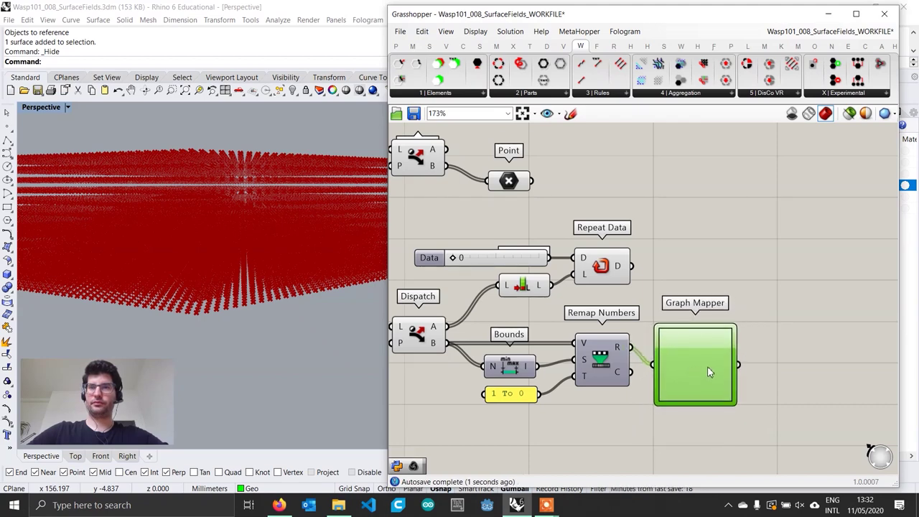
# Set the Graph Mapper to a Bezier graph and pull its lower handle toward the far end to flatten the curve's start
pyautogui.rightClick(709, 370)
pyautogui.moveTo(766, 470)
pyautogui.click(808, 361)
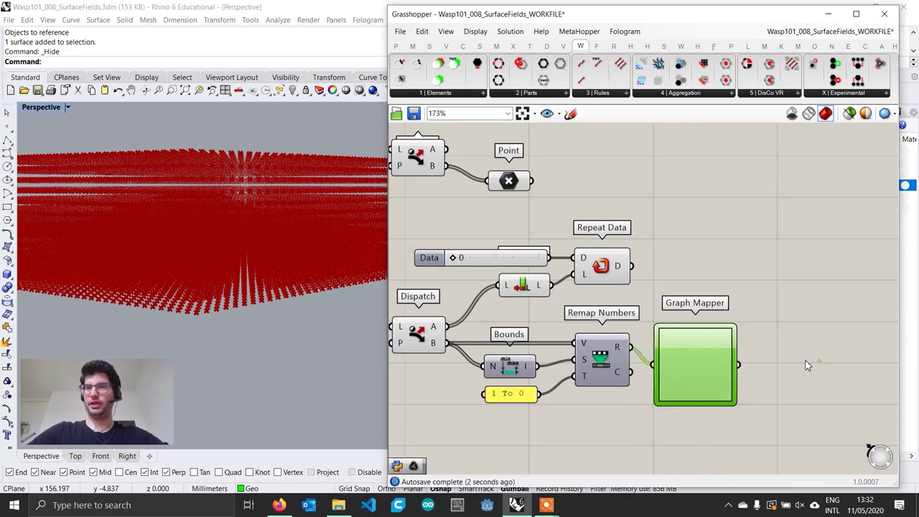
pyautogui.moveTo(677, 382); pyautogui.dragTo(706, 398)
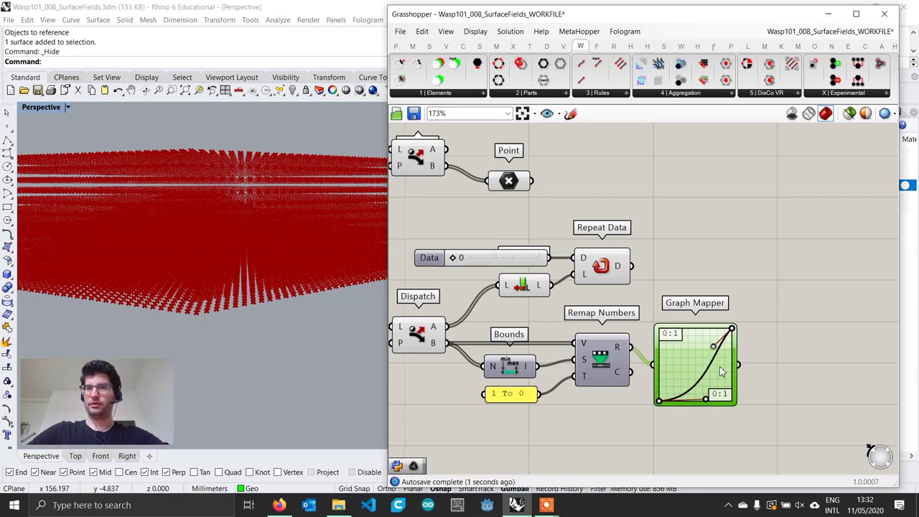
# Pull the Graph Mapper's upper Bezier handle down to steepen the curve's end, and move the component closer to Remap Numbers
pyautogui.moveTo(715, 347); pyautogui.dragTo(723, 372)
pyautogui.scroll(-1, 728, 367)
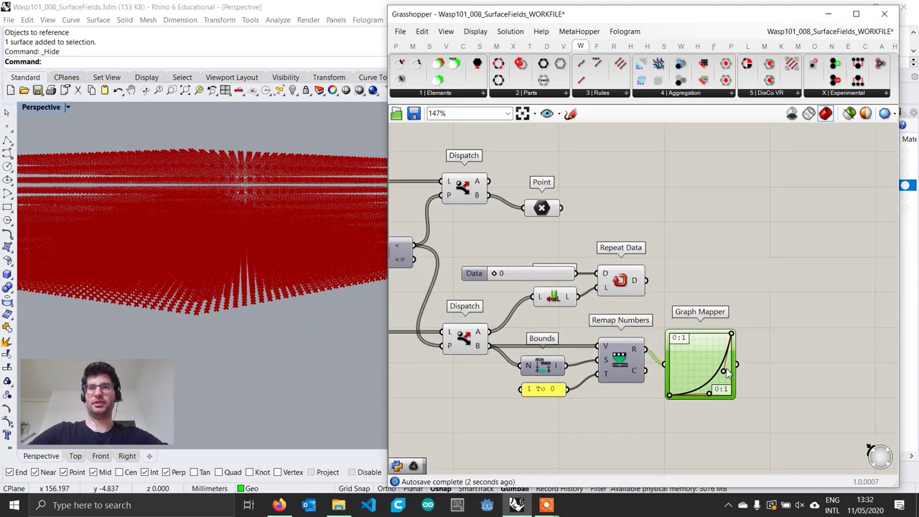
pyautogui.moveTo(703, 363); pyautogui.dragTo(672, 370, button='right')
pyautogui.scroll(1, 671, 370)
pyautogui.moveTo(671, 370); pyautogui.dragTo(662, 370)
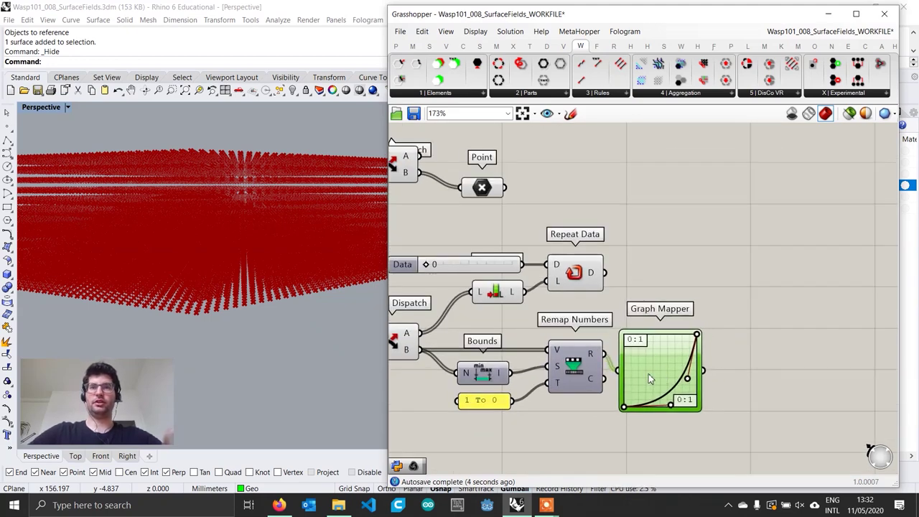
# Shift the lower Dispatch together with its Repeat Data, Bounds, Remap Numbers and Graph Mapper branches slightly down the canvas
pyautogui.scroll(-1, 704, 359)
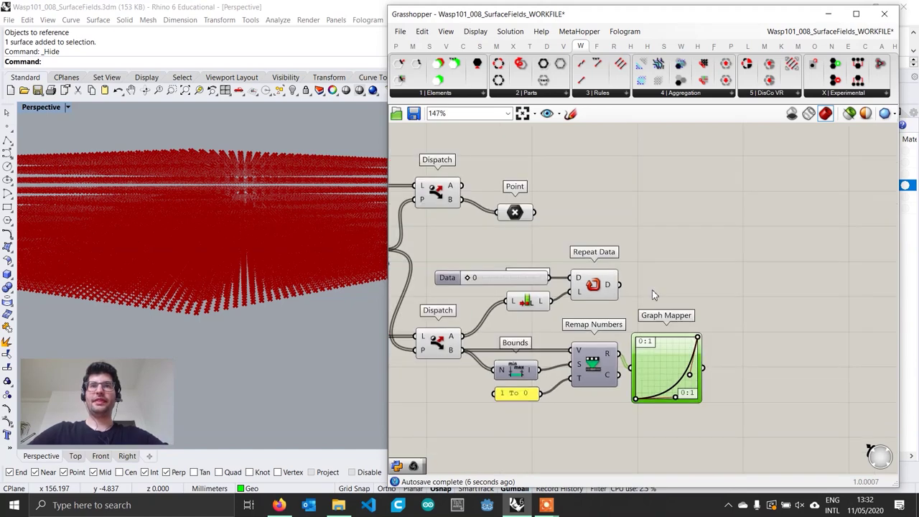
pyautogui.moveTo(603, 291); pyautogui.dragTo(650, 296, button='right')
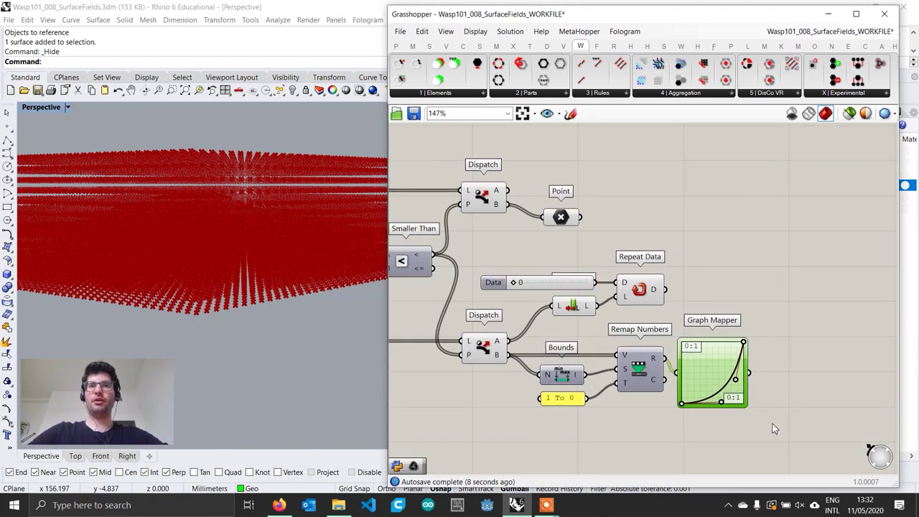
pyautogui.moveTo(774, 425); pyautogui.dragTo(469, 267)
pyautogui.moveTo(562, 375); pyautogui.dragTo(568, 393)
pyautogui.click(646, 264)
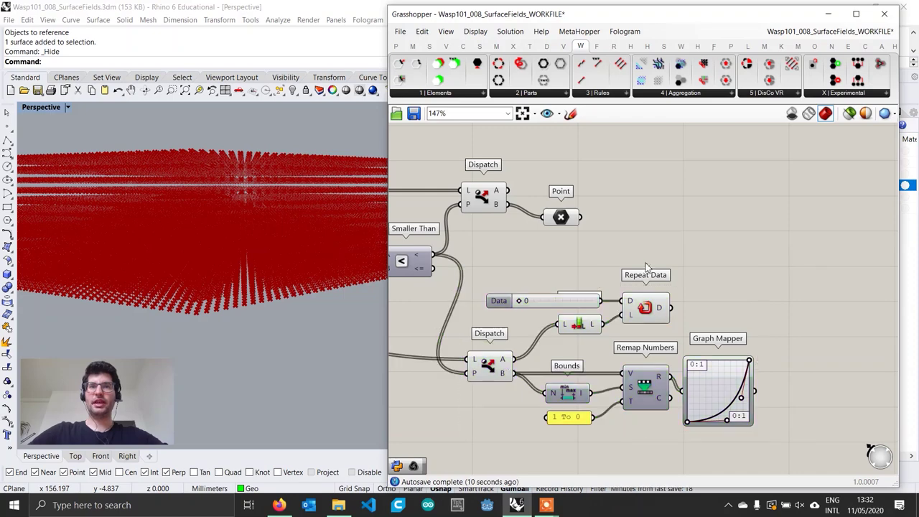
# Add a Weave component beyond the Graph Mapper and move the Data slider, List Length and Repeat Data closer to it
pyautogui.doubleClick(822, 318)
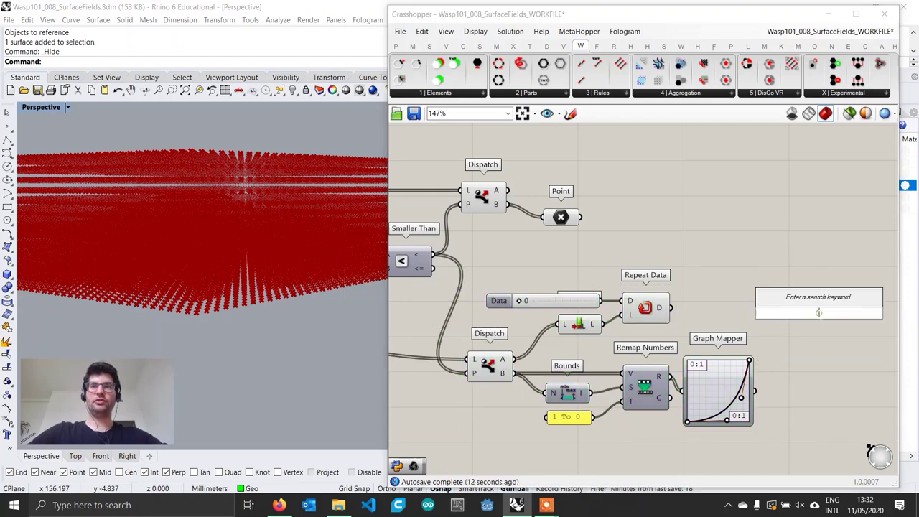
pyautogui.write('weave')
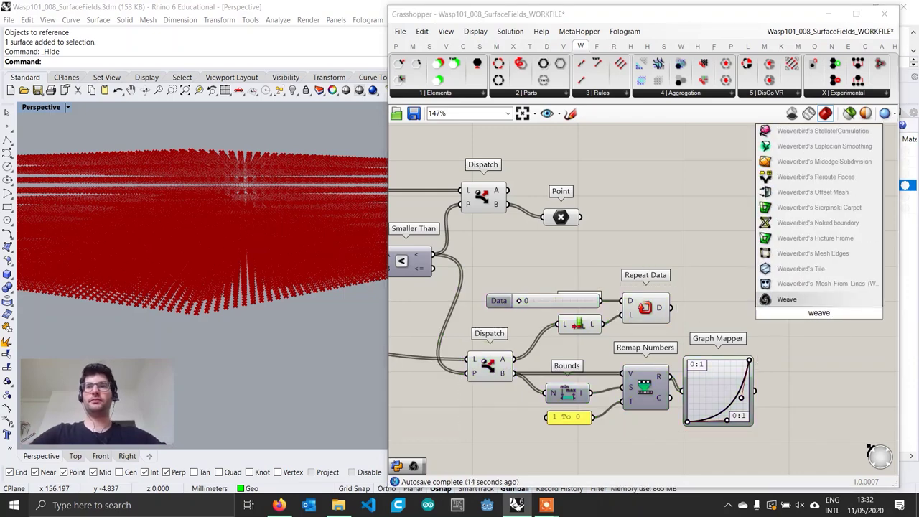
pyautogui.press('Return')
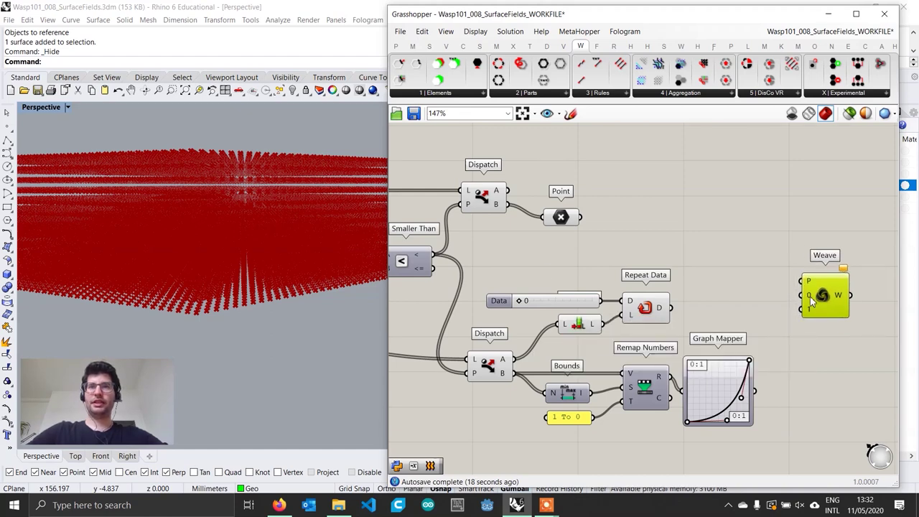
pyautogui.moveTo(811, 285)
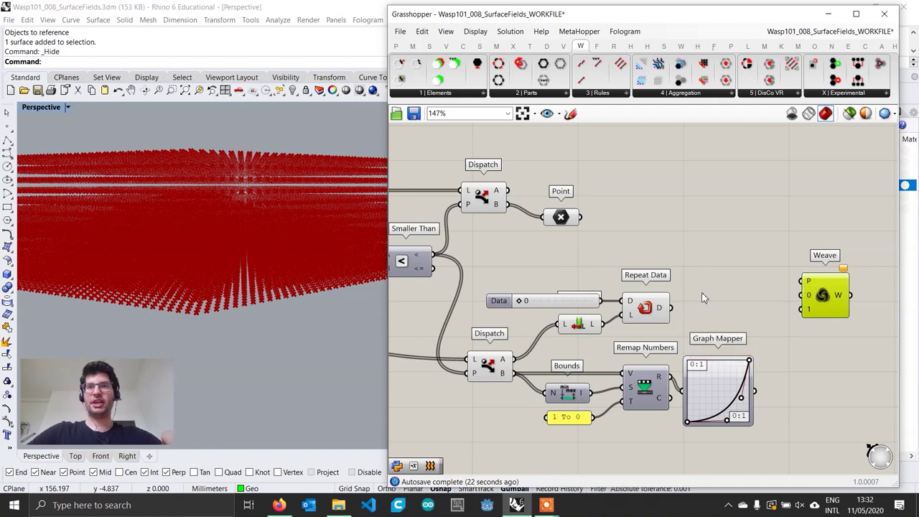
pyautogui.moveTo(702, 334); pyautogui.dragTo(564, 285)
pyautogui.moveTo(633, 310); pyautogui.dragTo(712, 305)
pyautogui.click(800, 340)
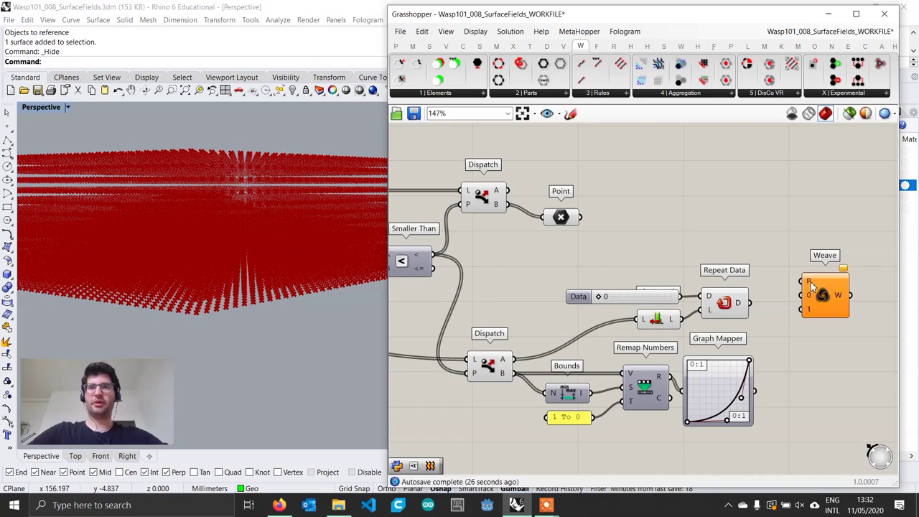
# Wire Weave's inputs: Smaller Than's < output to P, Repeat Data to 1, and the Graph Mapper to 0
pyautogui.moveTo(810, 284)
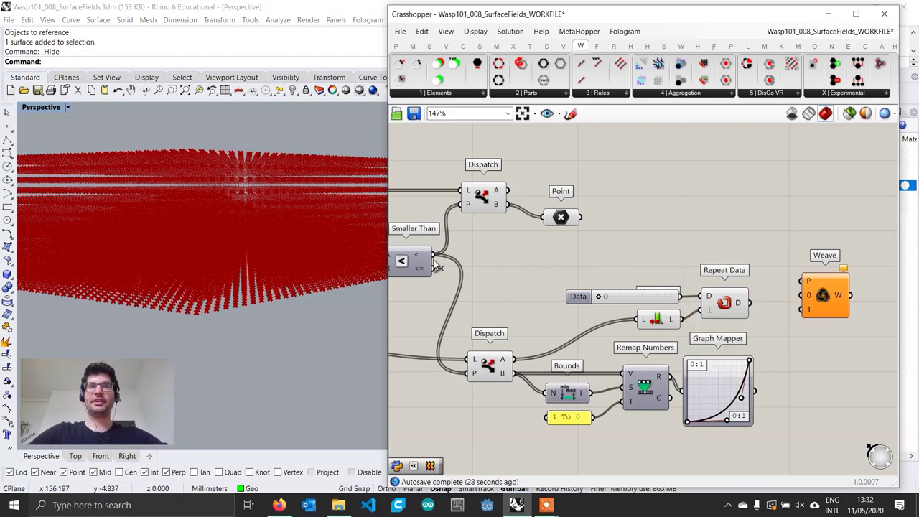
pyautogui.moveTo(422, 261)
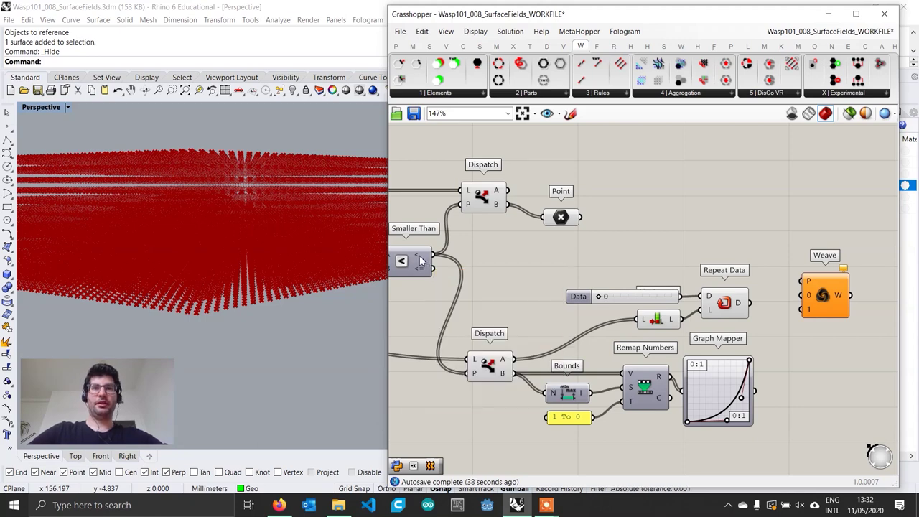
pyautogui.moveTo(422, 262); pyautogui.dragTo(816, 255)
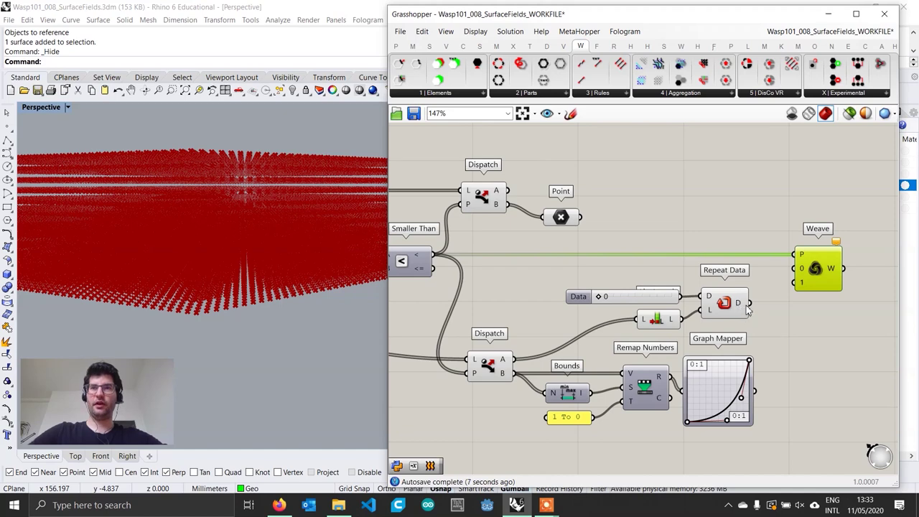
pyautogui.moveTo(750, 302); pyautogui.dragTo(802, 282)
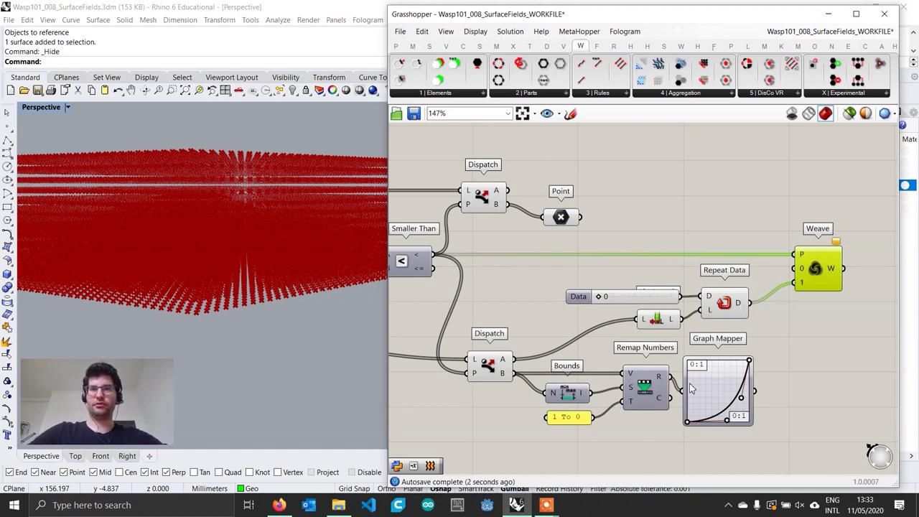
pyautogui.moveTo(755, 392); pyautogui.dragTo(798, 269)
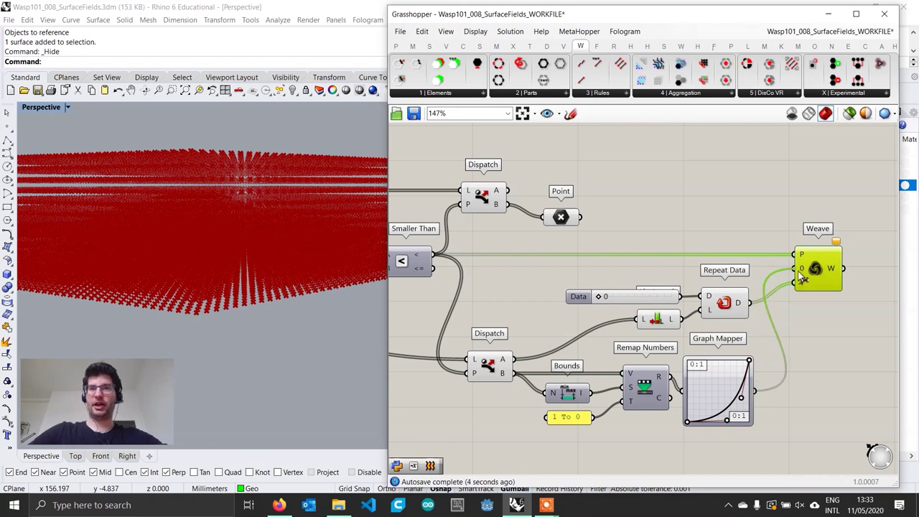
pyautogui.moveTo(835, 277)
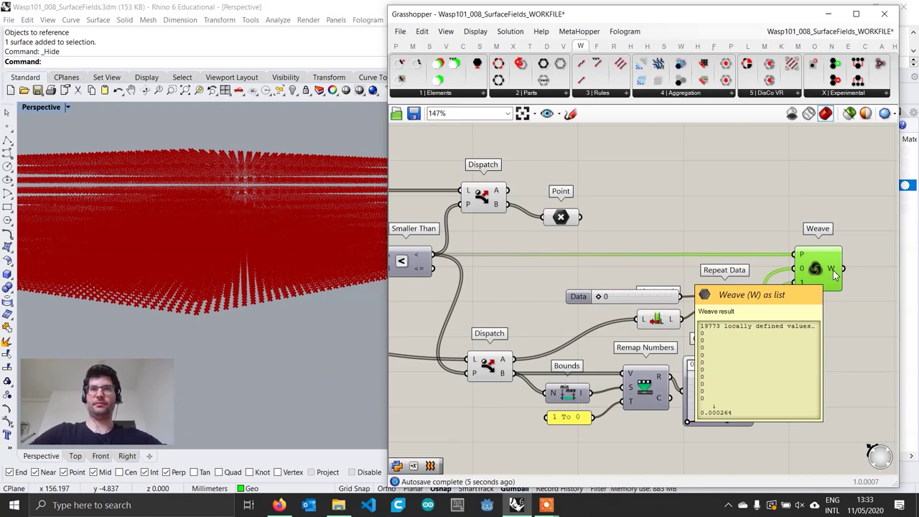
# Widen the Grasshopper window to show more of the canvas around Weave
pyautogui.scroll(-2, 833, 270)
pyautogui.moveTo(833, 270); pyautogui.dragTo(802, 291, button='right')
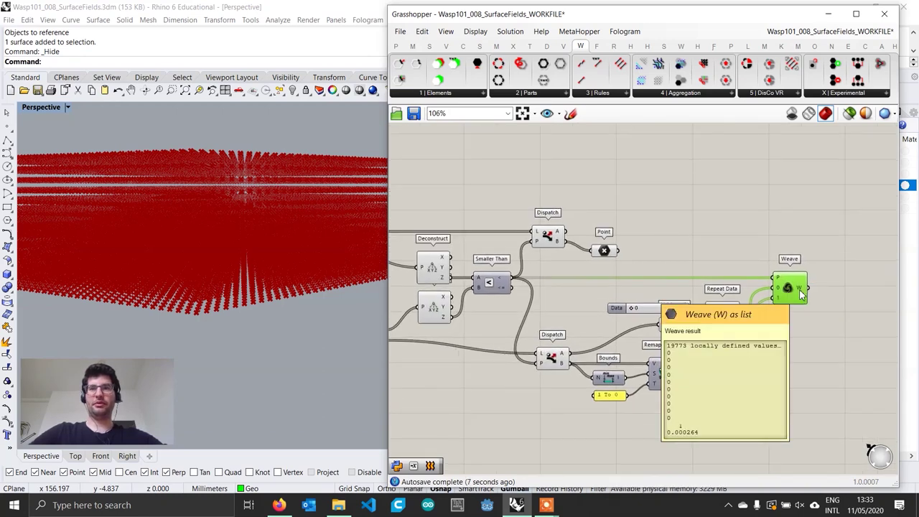
pyautogui.scroll(-1, 801, 294)
pyautogui.scroll(1, 803, 310)
pyautogui.scroll(-1, 804, 308)
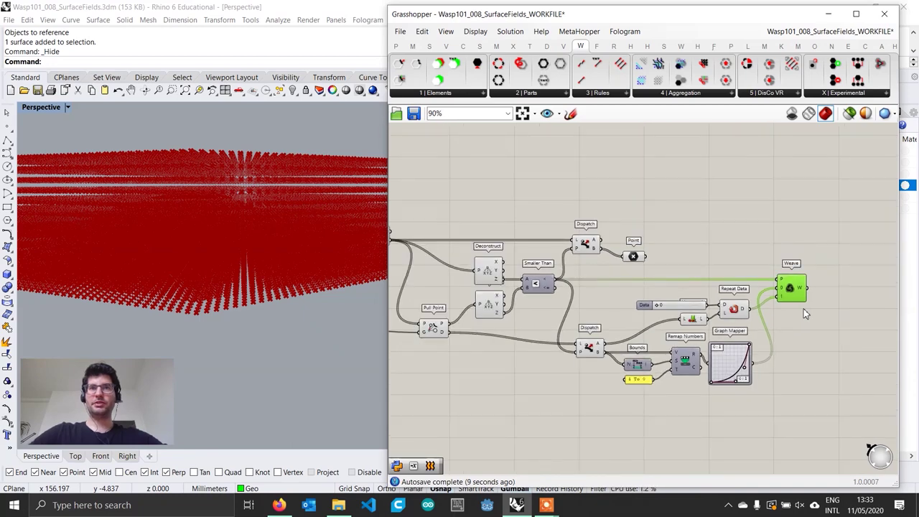
pyautogui.moveTo(739, 316); pyautogui.dragTo(778, 316, button='right')
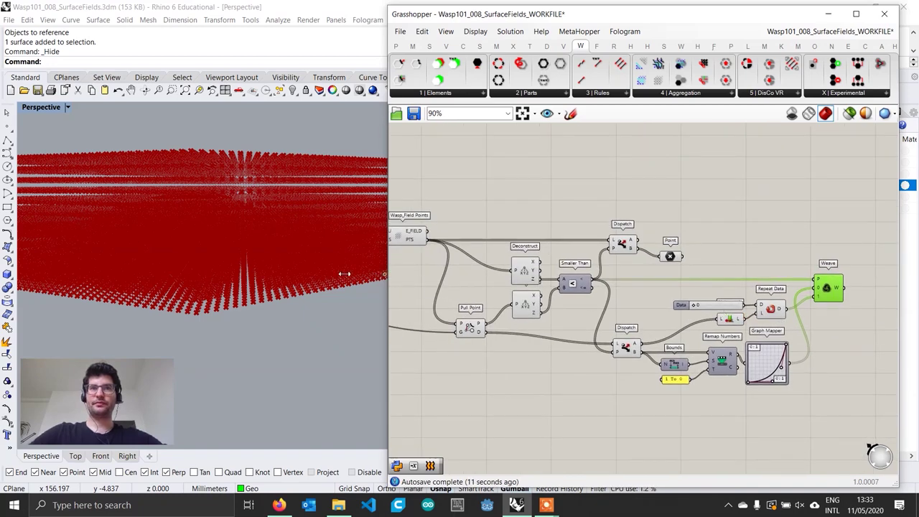
pyautogui.moveTo(344, 273); pyautogui.dragTo(336, 273)
pyautogui.click(778, 346)
pyautogui.scroll(1, 778, 346)
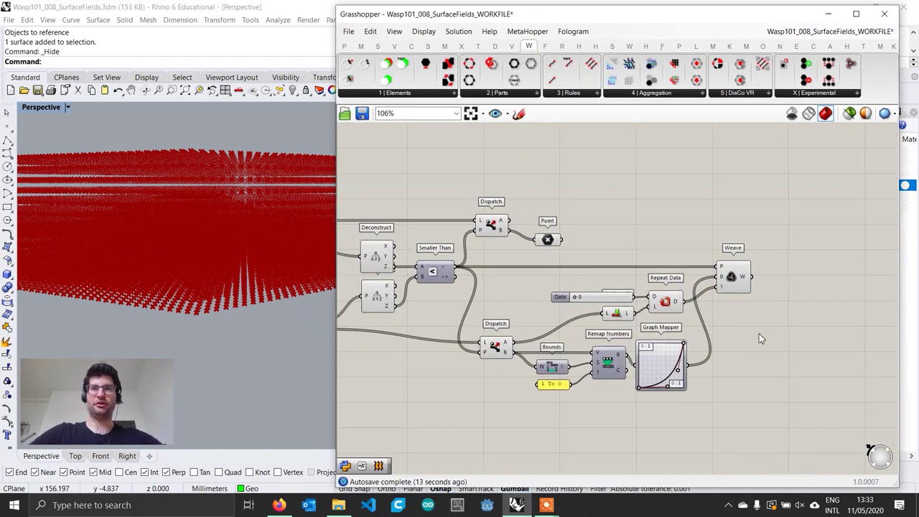
# Add a Gradient component after Weave, connect Weave's W output to its t input, and shorten the gradient
pyautogui.doubleClick(797, 331)
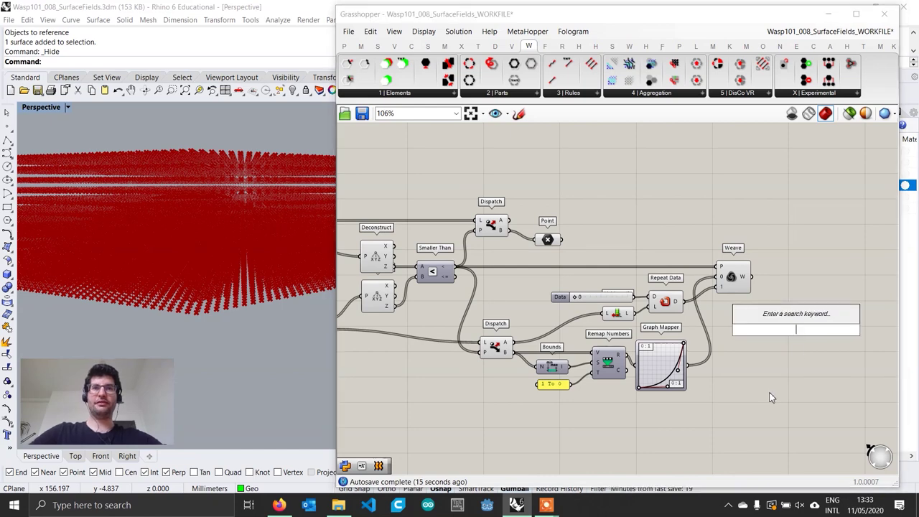
pyautogui.write('grad')
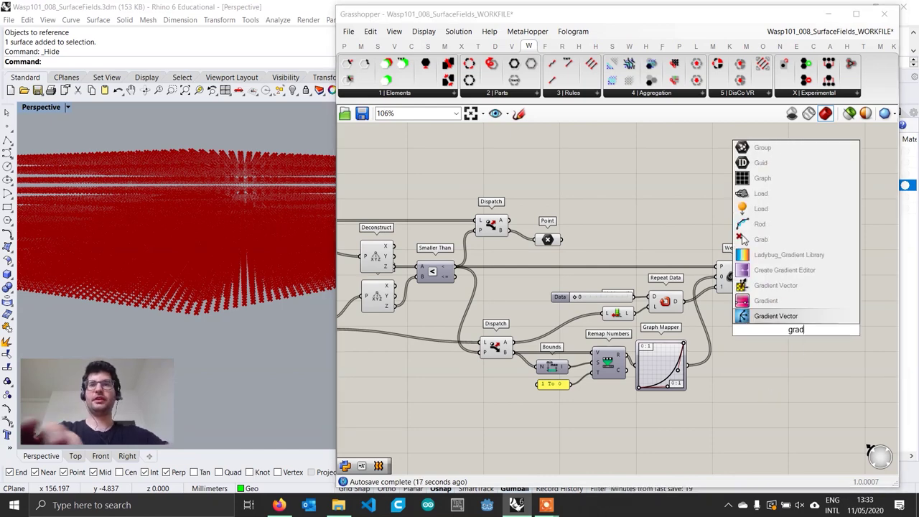
pyautogui.write('ien')
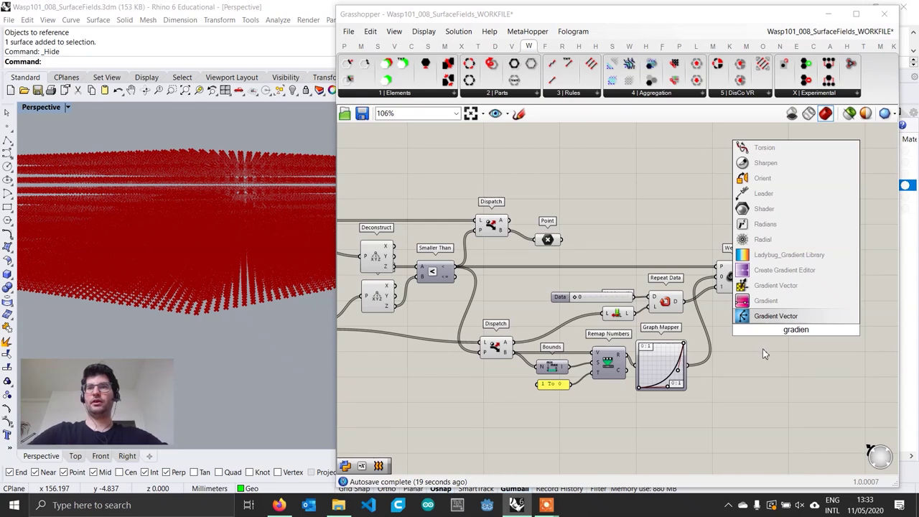
pyautogui.click(773, 317)
pyautogui.moveTo(773, 354); pyautogui.dragTo(717, 374, button='right')
pyautogui.moveTo(730, 365); pyautogui.dragTo(771, 341)
pyautogui.moveTo(694, 298); pyautogui.dragTo(723, 337)
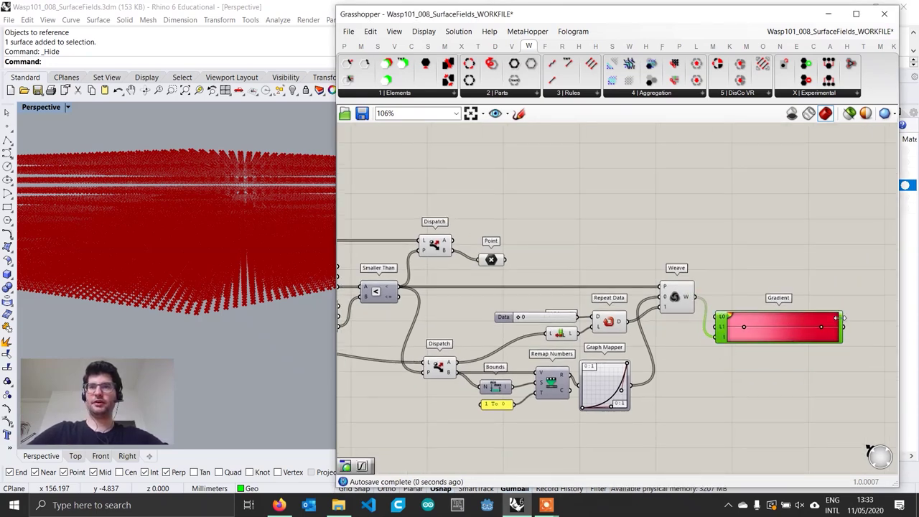
pyautogui.moveTo(841, 317); pyautogui.dragTo(777, 300)
# Move all components after Wasp_Field Points, from Pull Point to Gradient, down to free space above them
pyautogui.moveTo(738, 306); pyautogui.dragTo(842, 332, button='right')
pyautogui.scroll(-3, 620, 322)
pyautogui.moveTo(618, 320); pyautogui.dragTo(633, 318, button='right')
pyautogui.scroll(1, 786, 389)
pyautogui.moveTo(784, 384); pyautogui.dragTo(813, 384, button='right')
pyautogui.moveTo(845, 425); pyautogui.dragTo(339, 263)
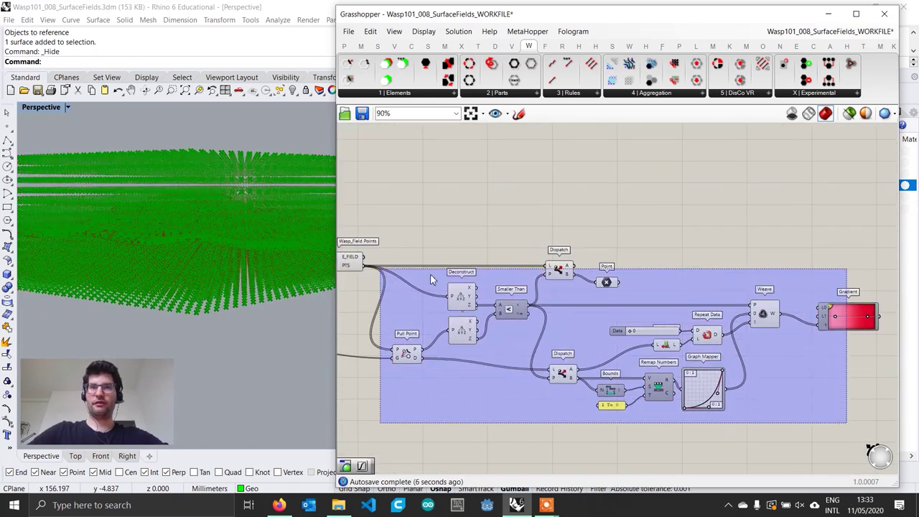
pyautogui.moveTo(470, 301); pyautogui.dragTo(469, 329)
pyautogui.click(822, 279)
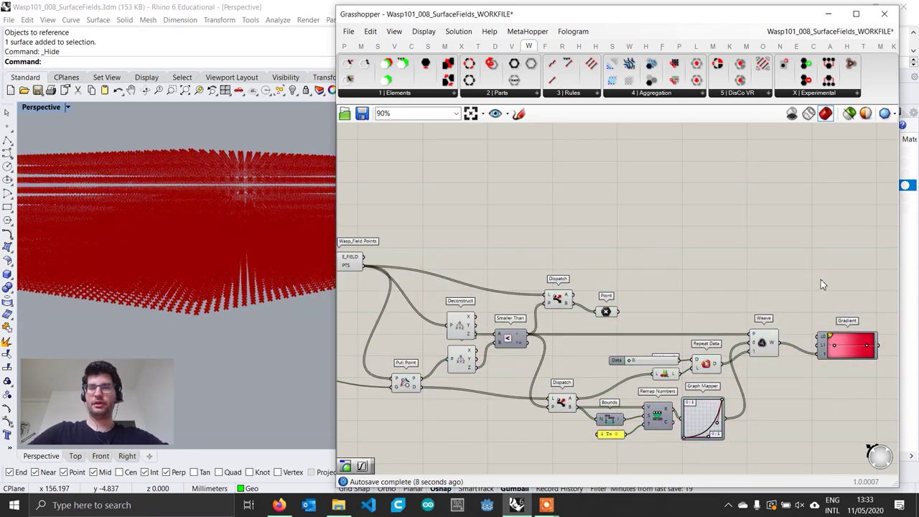
# Add a Custom Preview, connecting the PTS output of Wasp_Field Points to G and the Gradient output to M
pyautogui.doubleClick(868, 277)
pyautogui.write('custo')
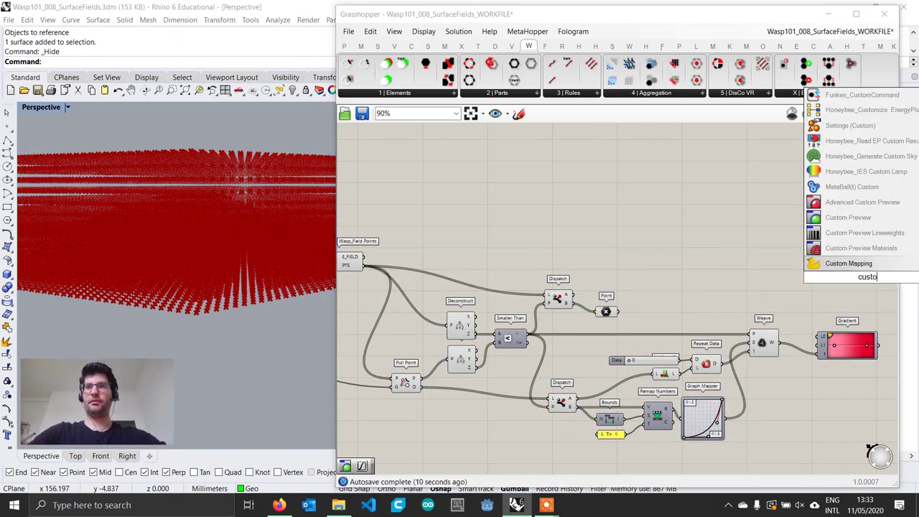
pyautogui.press('Return')
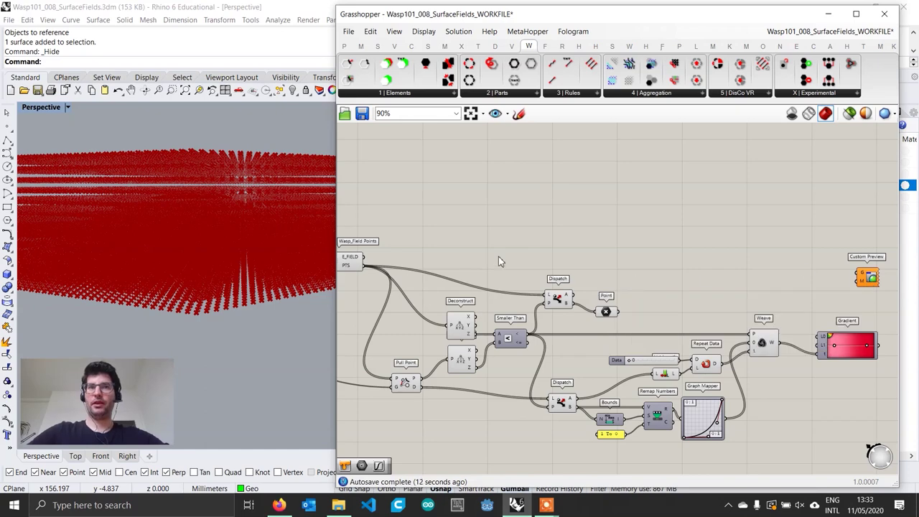
pyautogui.moveTo(362, 271); pyautogui.dragTo(400, 267, button='right')
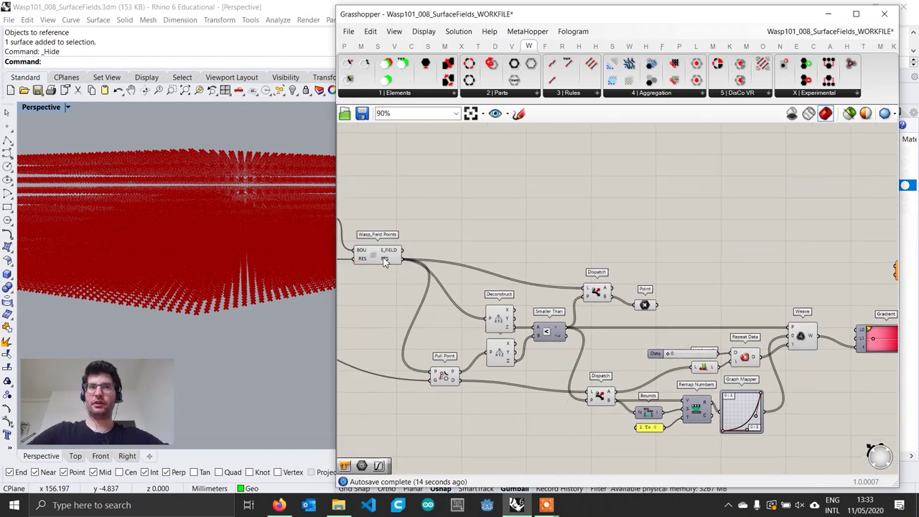
pyautogui.moveTo(403, 260); pyautogui.dragTo(836, 269)
pyautogui.scroll(-2, 445, 262)
pyautogui.scroll(2, 836, 270)
pyautogui.click(865, 275)
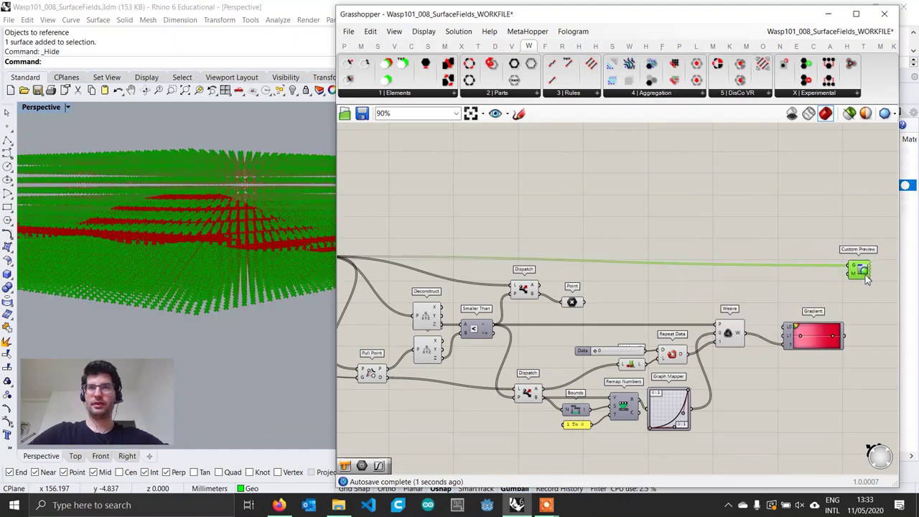
pyautogui.moveTo(845, 337)
pyautogui.mouseDown()
pyautogui.moveTo(853, 287)
pyautogui.moveTo(863, 283)
pyautogui.moveTo(877, 322)
pyautogui.moveTo(853, 321)
pyautogui.mouseUp()
# Change the Gradient to the green-yellow-red preset
pyautogui.scroll(3, 794, 344)
pyautogui.rightClick(806, 335)
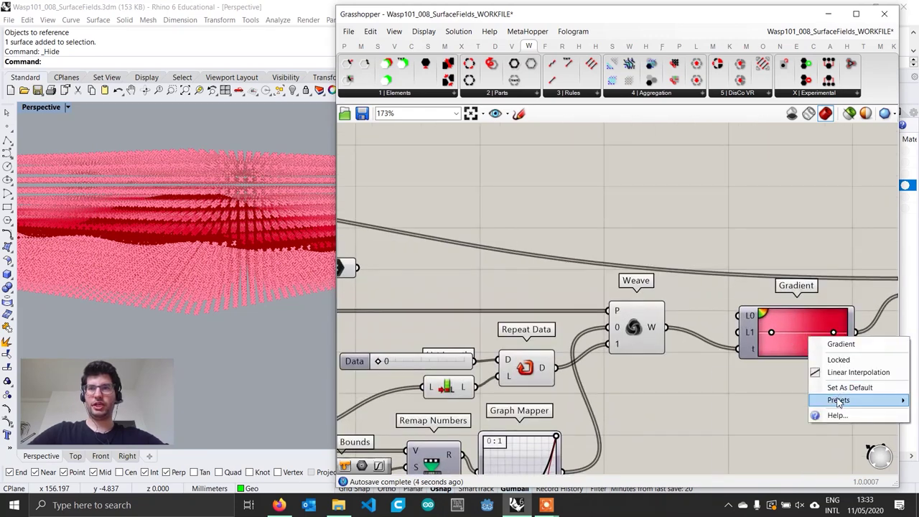
pyautogui.moveTo(838, 400)
pyautogui.click(766, 435)
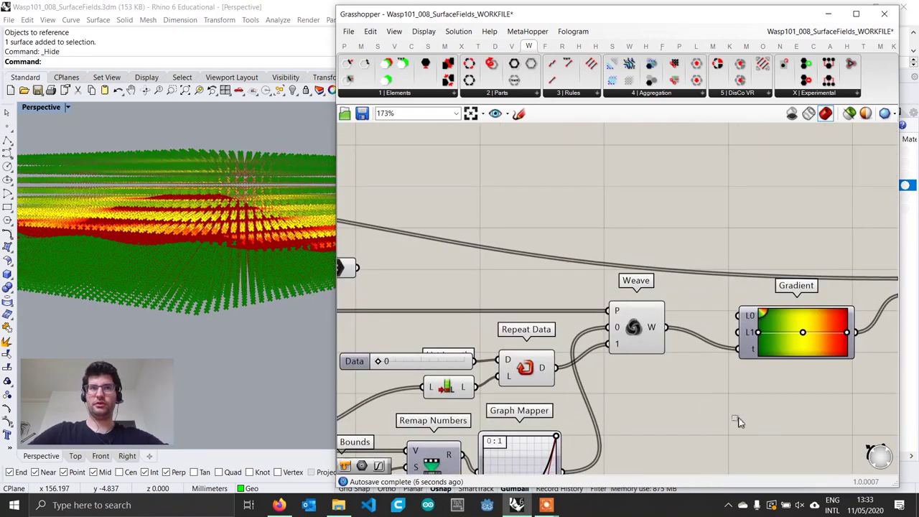
# Examine the coloured field points around the wavy surface from several viewing angles in the Rhino viewport
pyautogui.moveTo(216, 287); pyautogui.dragTo(156, 284, button='right')
pyautogui.scroll(1, 193, 290)
pyautogui.scroll(-1, 721, 381)
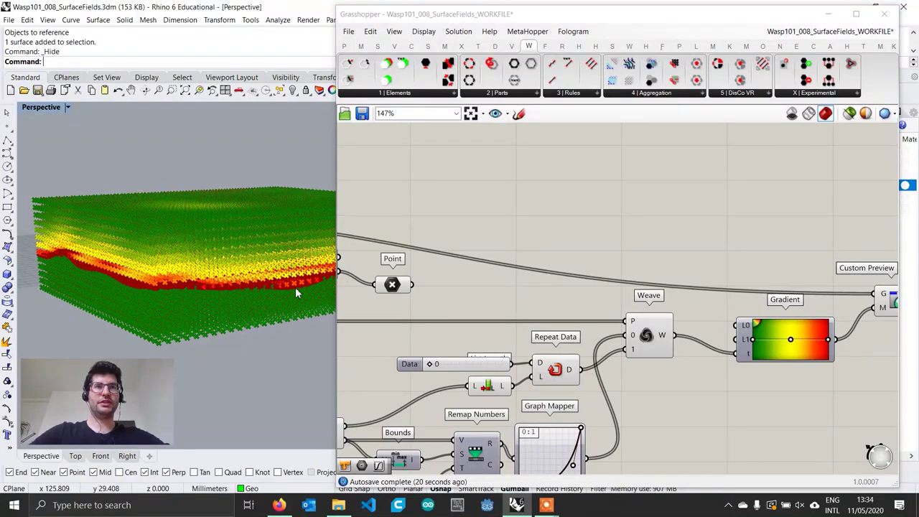
pyautogui.moveTo(295, 288); pyautogui.dragTo(188, 258, button='right')
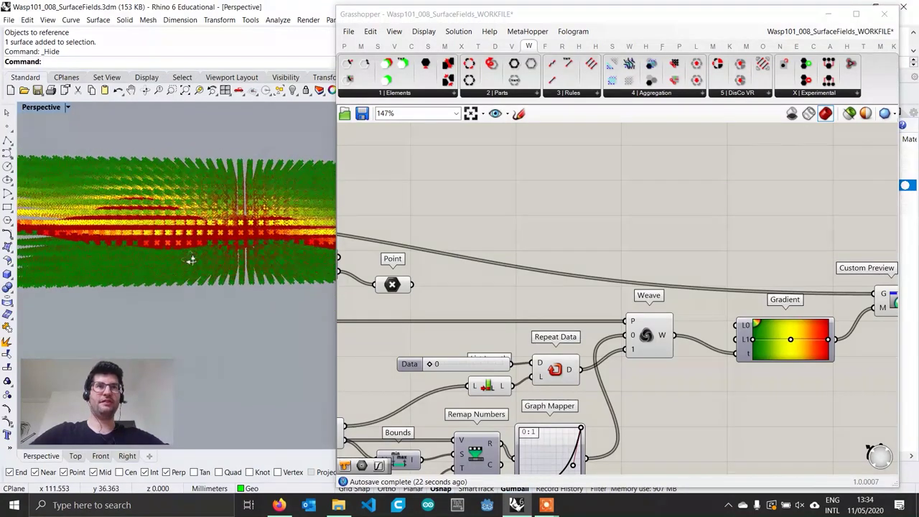
pyautogui.moveTo(185, 181); pyautogui.dragTo(257, 207, button='right')
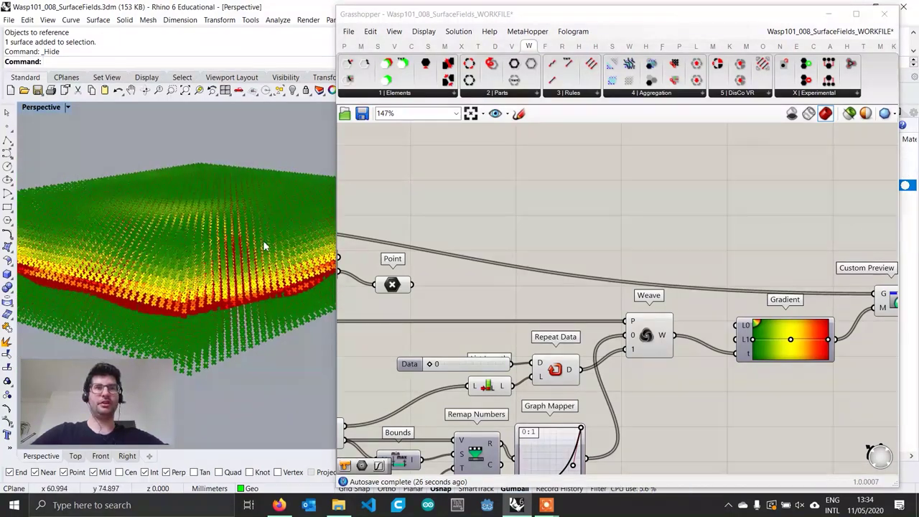
# Move the Gradient and Custom Preview to free space below the Weave component and turn off the Custom Preview's display
pyautogui.moveTo(263, 241); pyautogui.dragTo(312, 270, button='right')
pyautogui.moveTo(684, 356); pyautogui.dragTo(580, 347, button='right')
pyautogui.scroll(-2, 582, 350)
pyautogui.moveTo(764, 394); pyautogui.dragTo(601, 273)
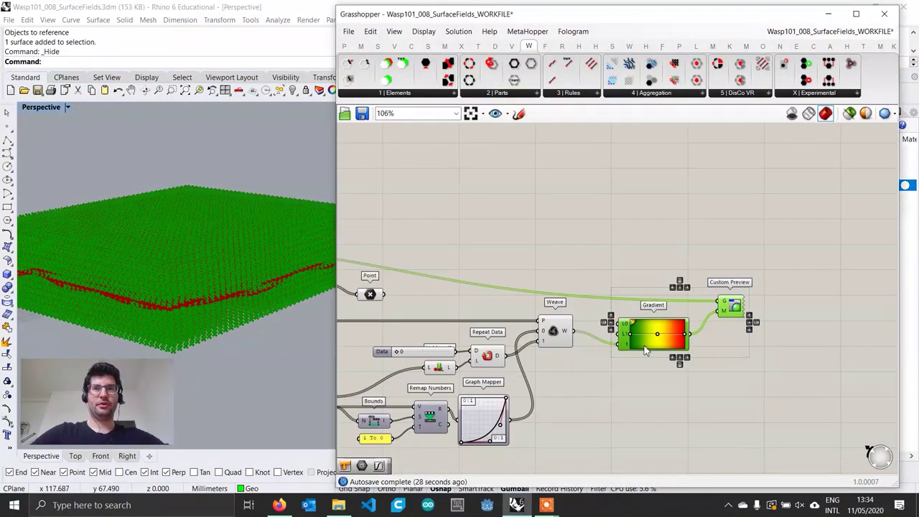
pyautogui.moveTo(642, 362); pyautogui.dragTo(635, 411)
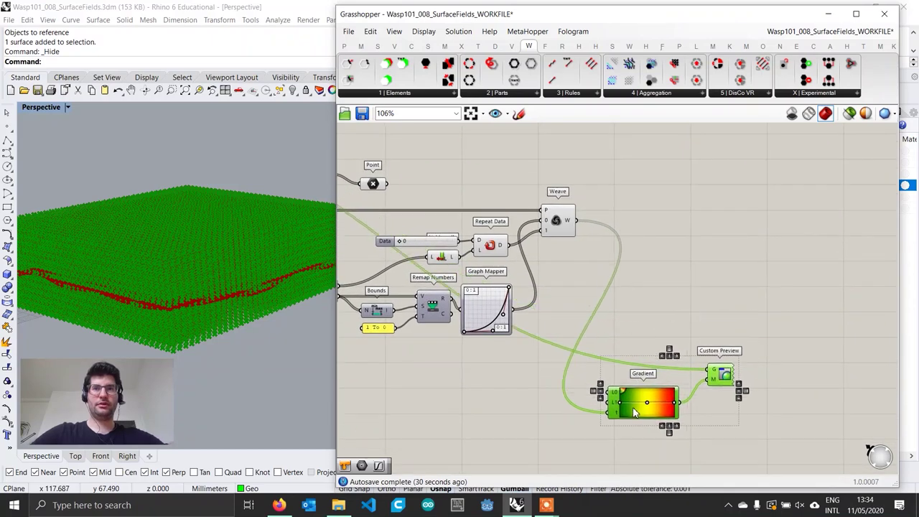
pyautogui.rightClick(674, 323)
pyautogui.click(715, 338)
pyautogui.click(722, 325)
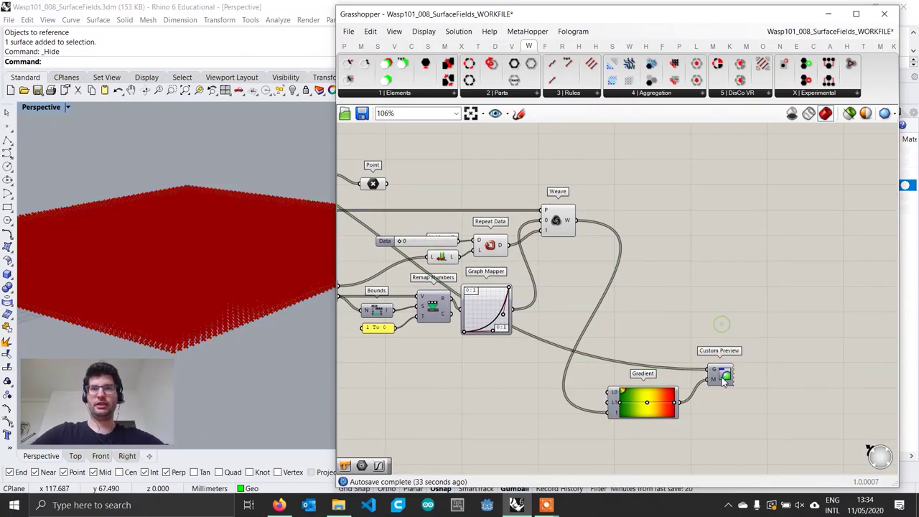
# Add a Wasp_Field component in the free space above the Weave component
pyautogui.moveTo(563, 289); pyautogui.dragTo(668, 343, button='right')
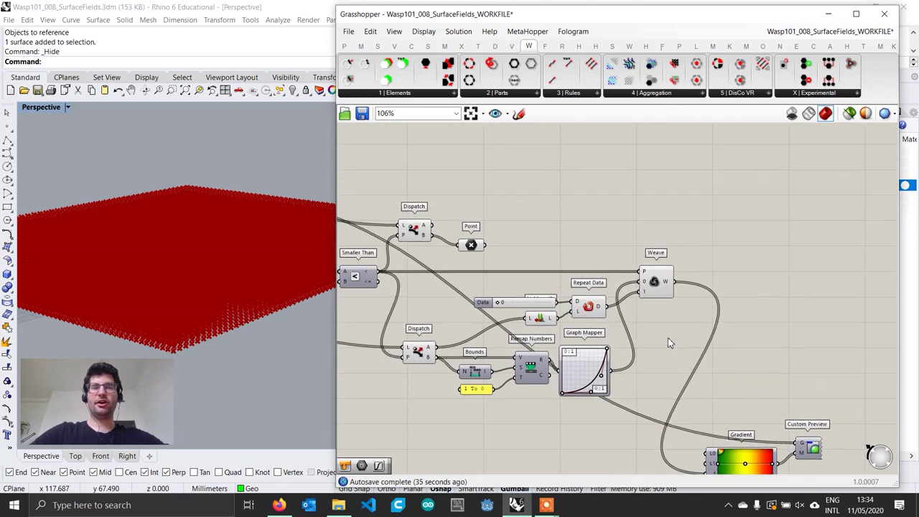
pyautogui.click(659, 97)
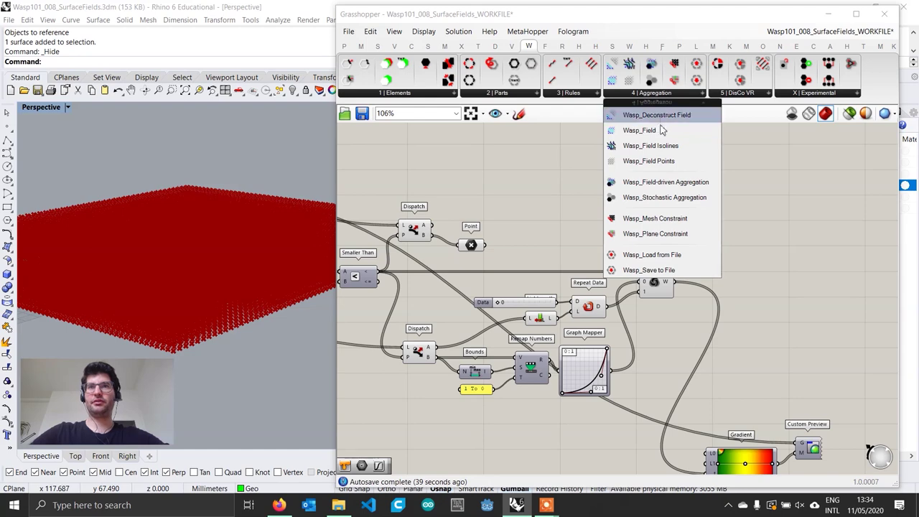
pyautogui.moveTo(635, 130); pyautogui.dragTo(716, 207)
pyautogui.scroll(2, 716, 207)
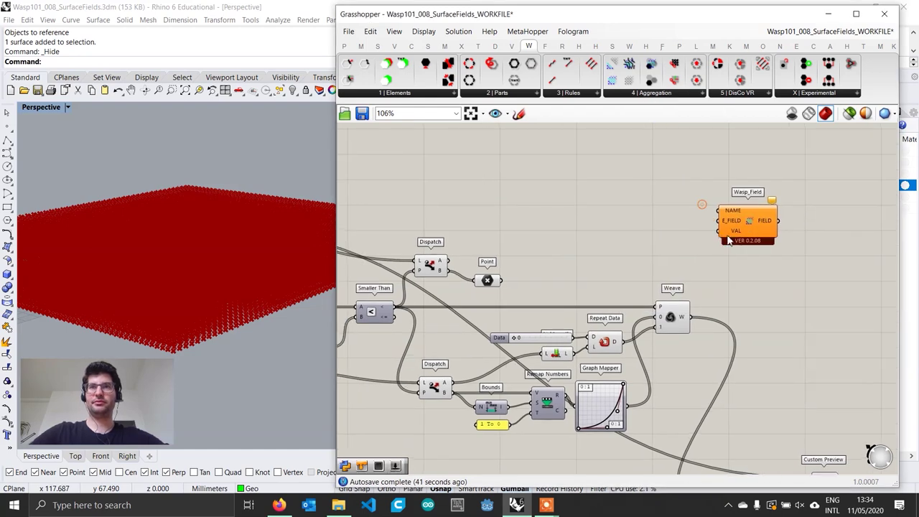
# Add a panel containing "myTerrain" and connect it to the NAME input of Wasp_Field
pyautogui.doubleClick(682, 207)
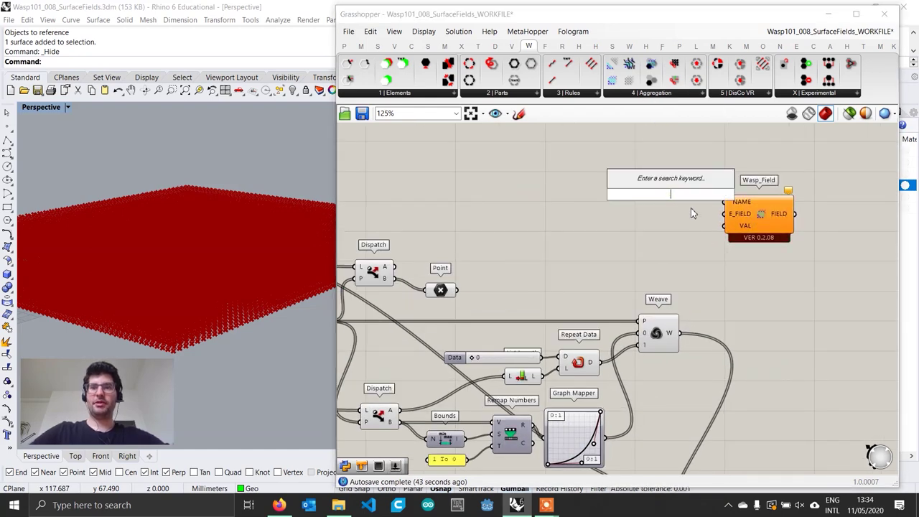
pyautogui.write('"my')
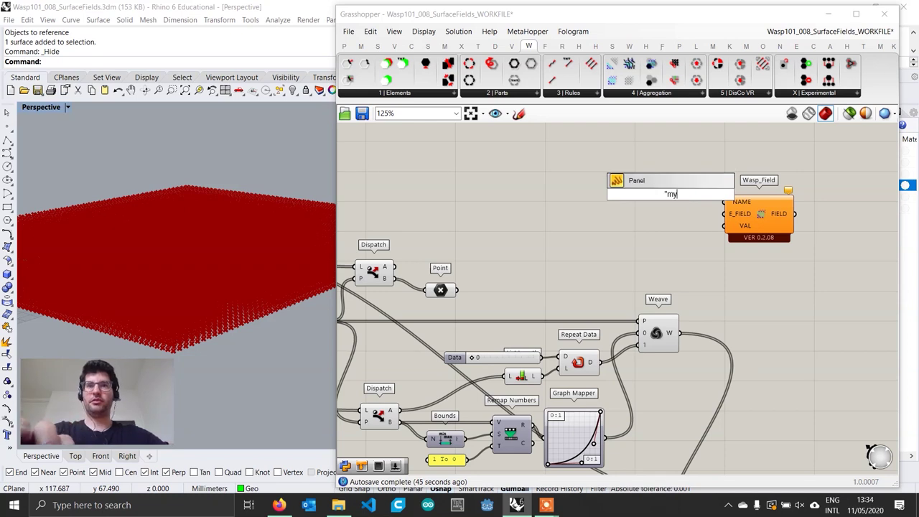
pyautogui.write('Terrai')
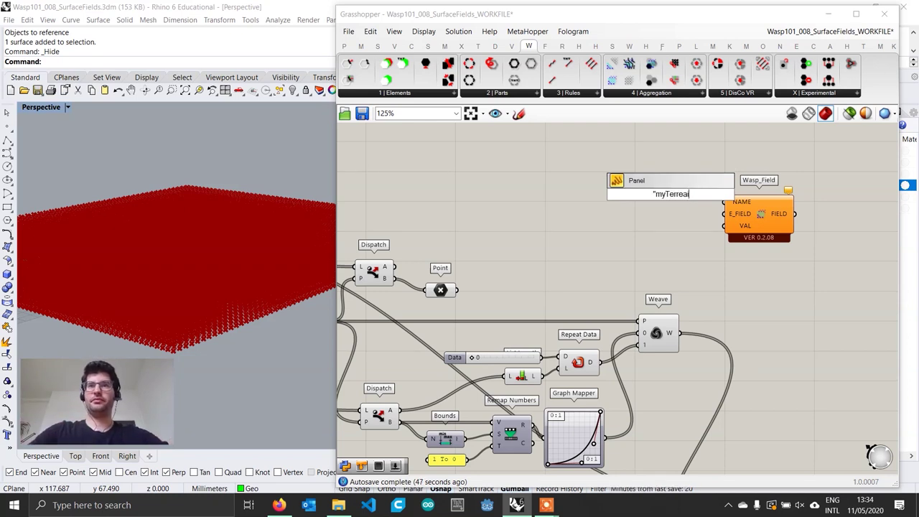
pyautogui.write('n')
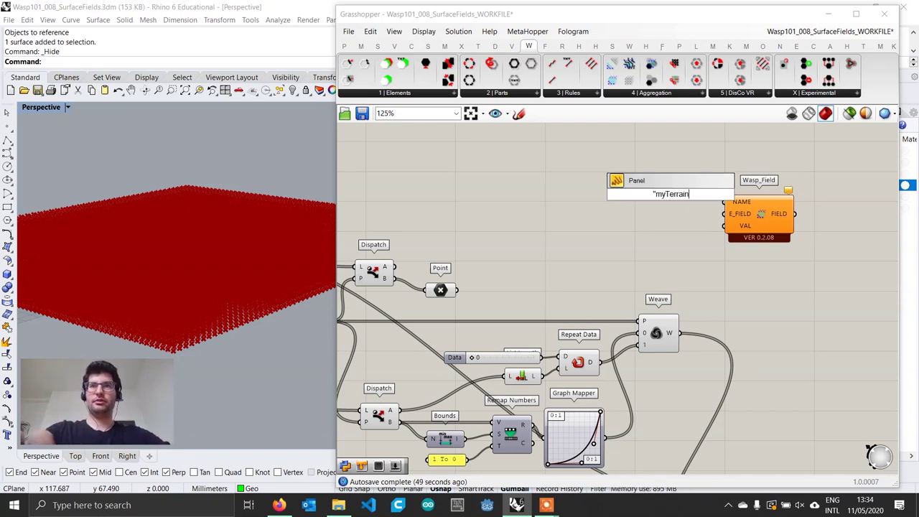
pyautogui.press('Return')
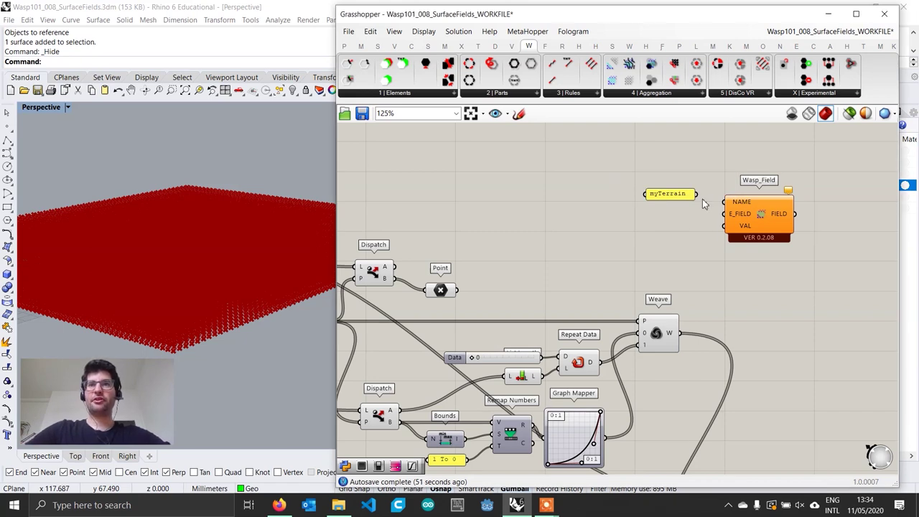
pyautogui.moveTo(725, 202); pyautogui.dragTo(689, 179)
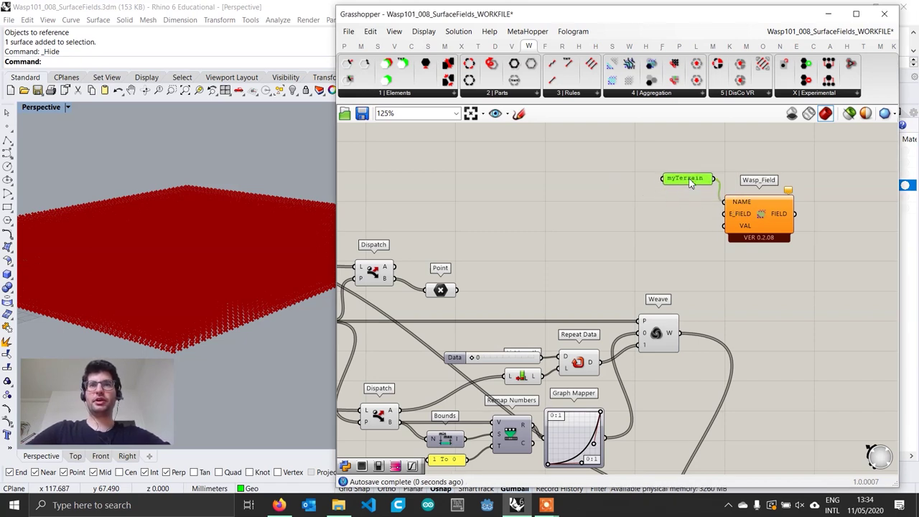
pyautogui.moveTo(753, 217); pyautogui.dragTo(754, 206)
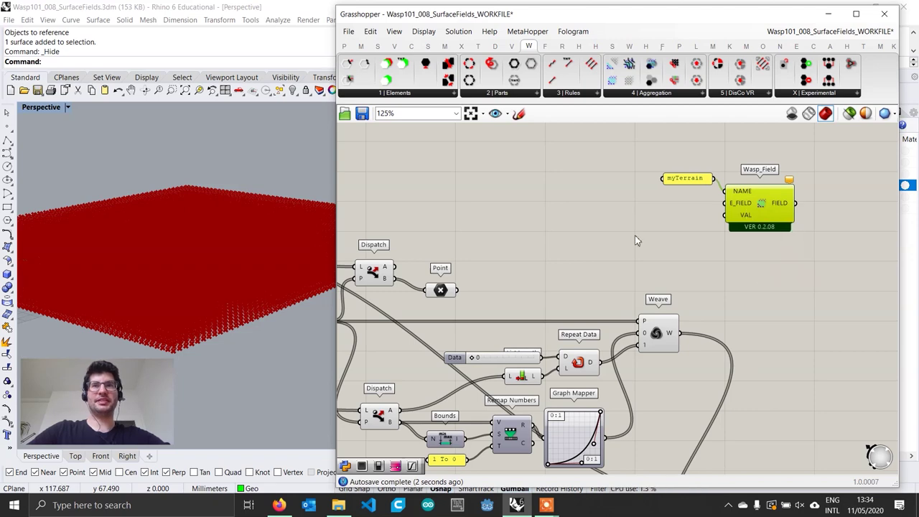
# Connect the E_FIELD output of Wasp_Field Points to Wasp_Field's E_FIELD input and the Weave output to its VAL input
pyautogui.rightClick(478, 245)
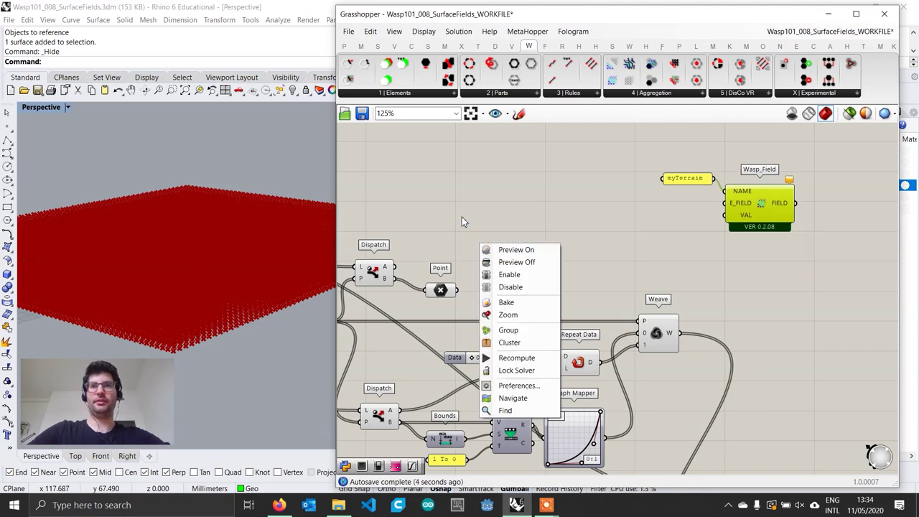
pyautogui.moveTo(462, 217); pyautogui.dragTo(594, 216, button='right')
pyautogui.scroll(-1, 491, 220)
pyautogui.scroll(-1, 804, 209)
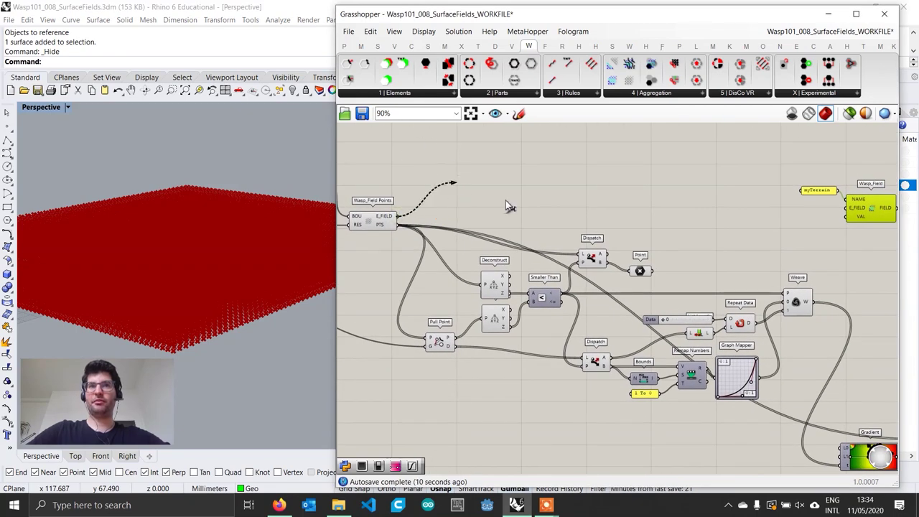
pyautogui.moveTo(397, 216); pyautogui.dragTo(845, 209)
pyautogui.scroll(4, 848, 230)
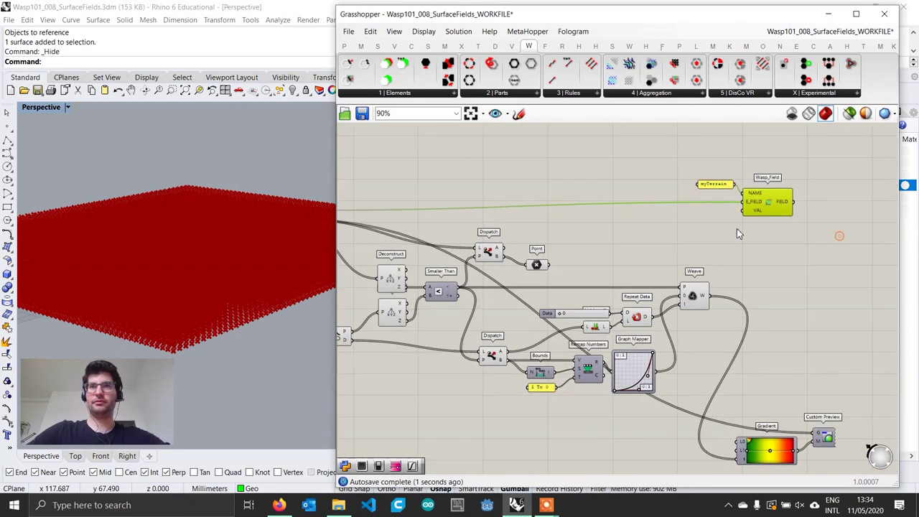
pyautogui.moveTo(772, 207); pyautogui.dragTo(776, 219)
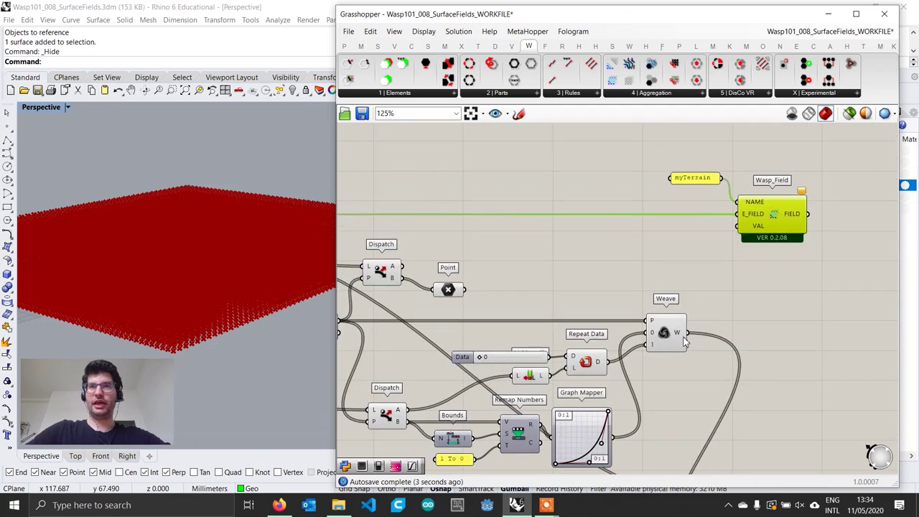
pyautogui.moveTo(697, 341); pyautogui.dragTo(710, 240)
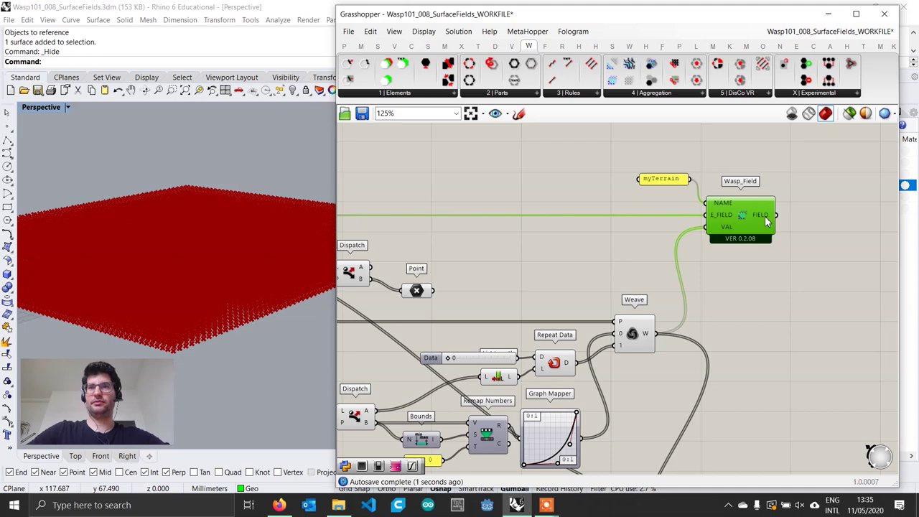
pyautogui.moveTo(766, 221)
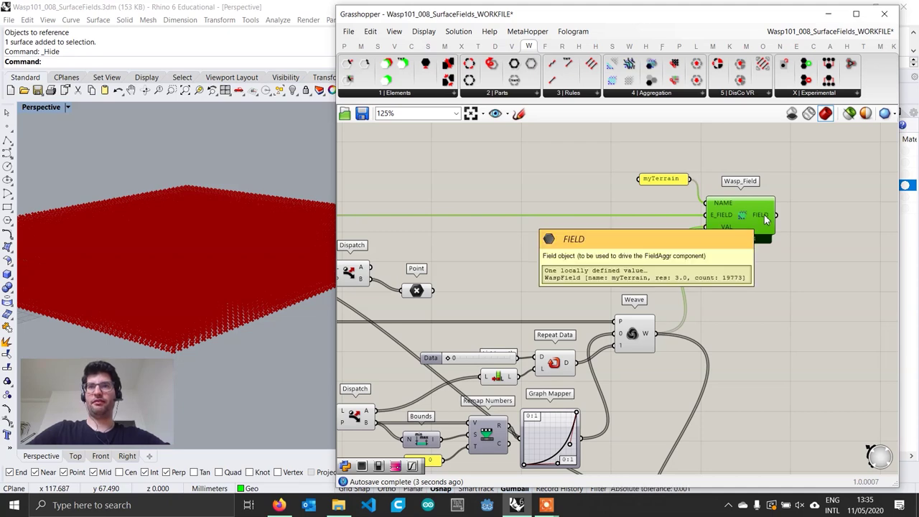
# Add a Wasp_Field-driven Aggregation beside Wasp_Basic Part and connect the part's PART output to its PART input
pyautogui.scroll(-1, 766, 220)
pyautogui.moveTo(699, 244); pyautogui.dragTo(598, 334, button='right')
pyautogui.scroll(-2, 598, 334)
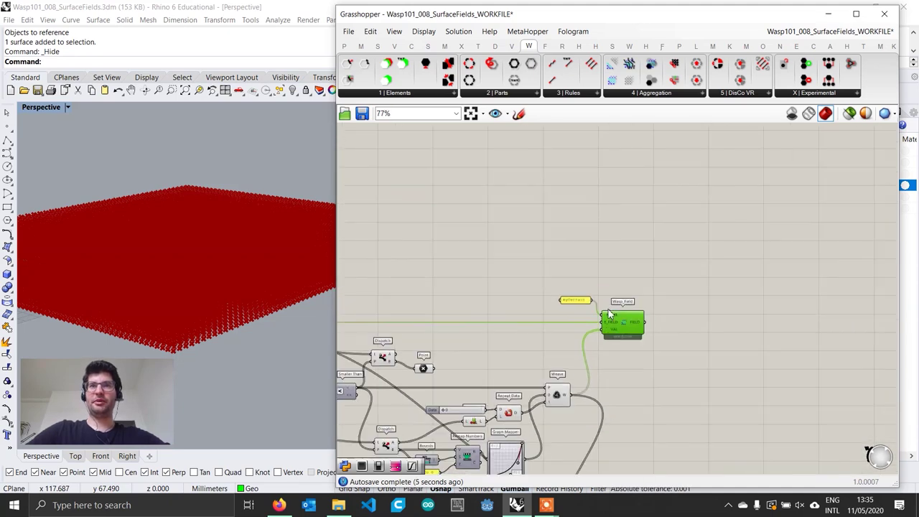
pyautogui.moveTo(587, 276); pyautogui.dragTo(657, 379, button='right')
pyautogui.scroll(-4, 648, 348)
pyautogui.moveTo(645, 343); pyautogui.dragTo(623, 348, button='right')
pyautogui.scroll(1, 622, 348)
pyautogui.scroll(-1, 624, 319)
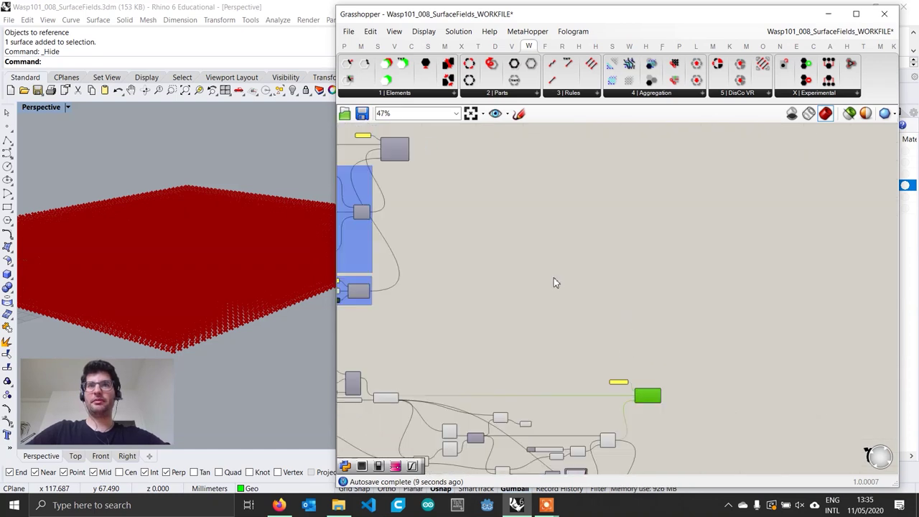
pyautogui.moveTo(554, 278); pyautogui.dragTo(584, 349, button='right')
pyautogui.scroll(4, 470, 217)
pyautogui.moveTo(543, 263); pyautogui.dragTo(665, 285, button='right')
pyautogui.scroll(1, 611, 280)
pyautogui.click(659, 97)
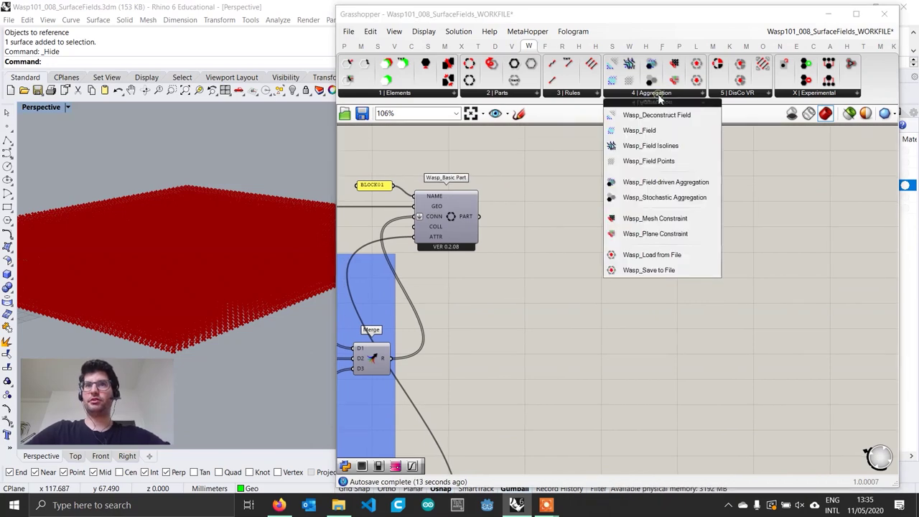
pyautogui.click(680, 186)
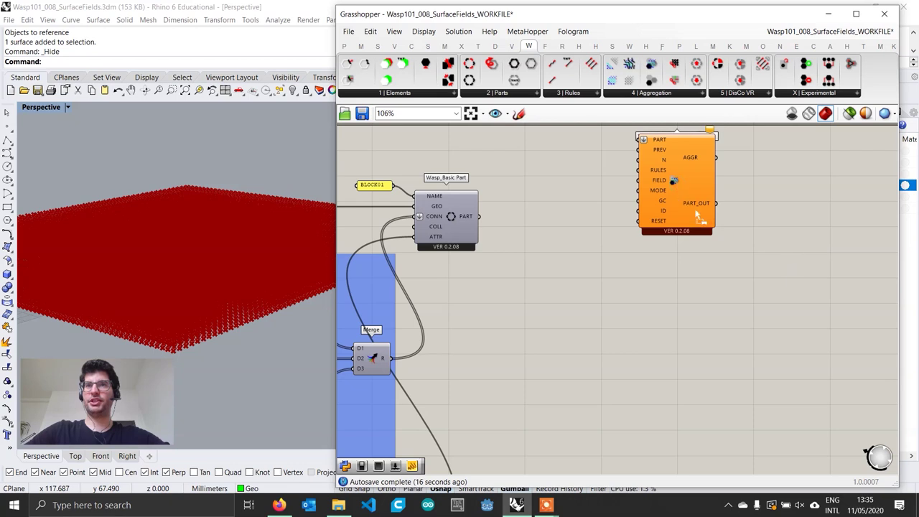
pyautogui.moveTo(695, 216); pyautogui.dragTo(798, 256)
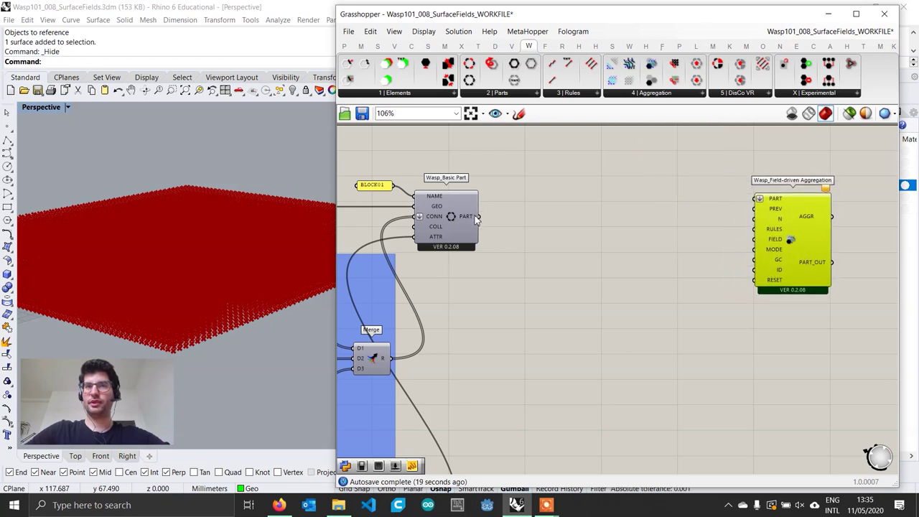
pyautogui.moveTo(477, 217); pyautogui.dragTo(760, 199)
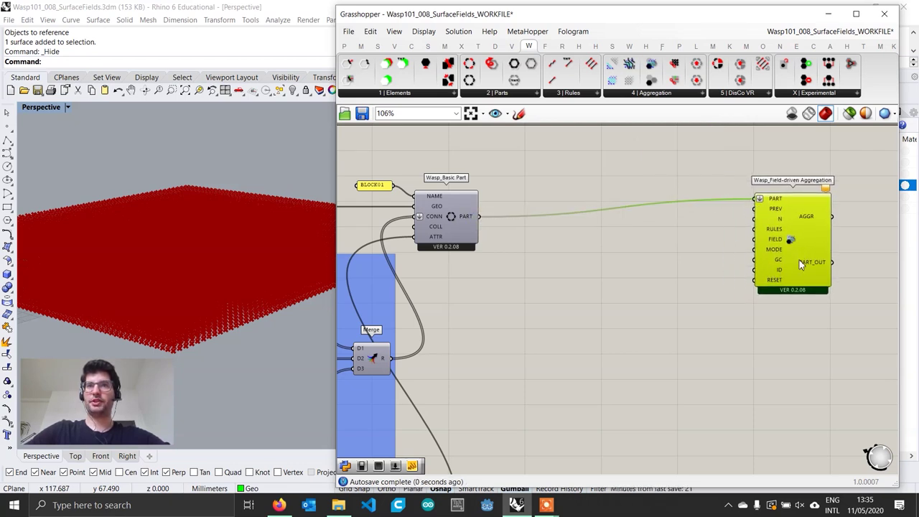
pyautogui.moveTo(802, 264); pyautogui.dragTo(835, 270)
# Add a number slider set to 120 and connect it to the N input of Wasp_Field-driven Aggregation
pyautogui.scroll(2, 770, 267)
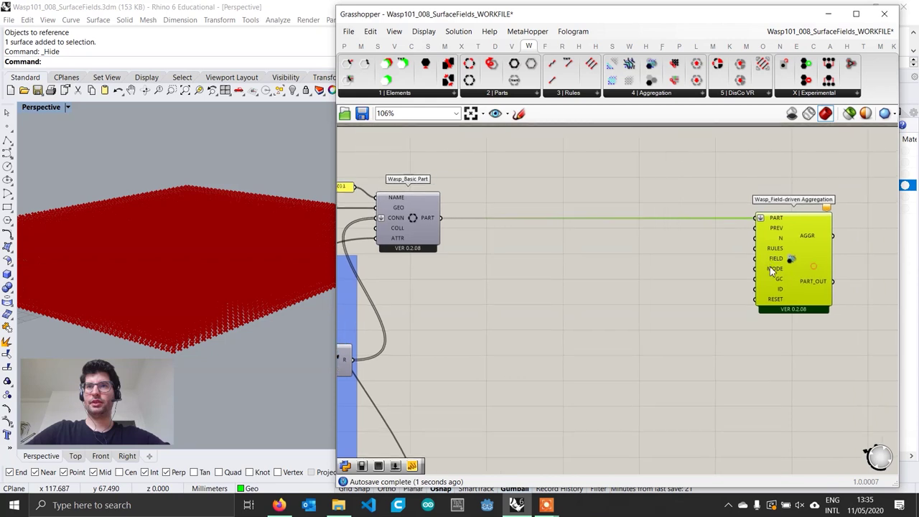
pyautogui.doubleClick(686, 253)
pyautogui.write('120')
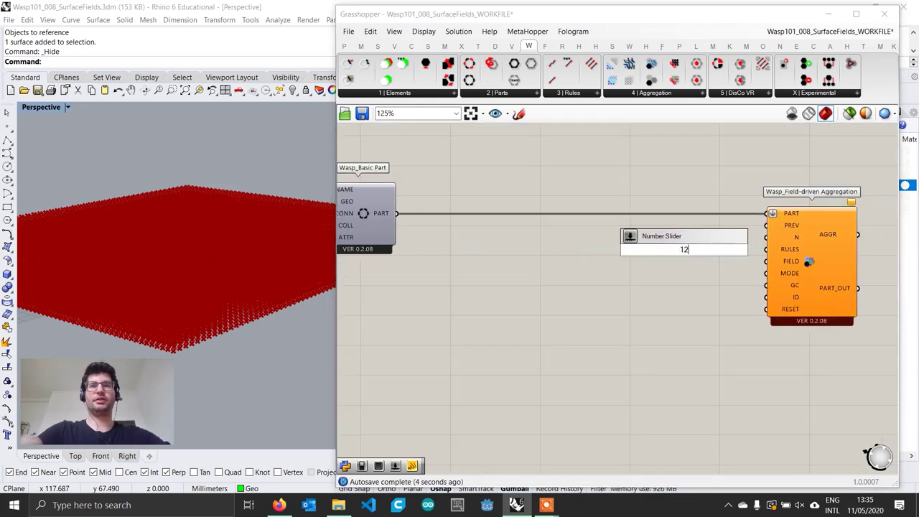
pyautogui.press('Return')
pyautogui.moveTo(740, 250); pyautogui.dragTo(766, 238)
pyautogui.moveTo(706, 249); pyautogui.dragTo(732, 238)
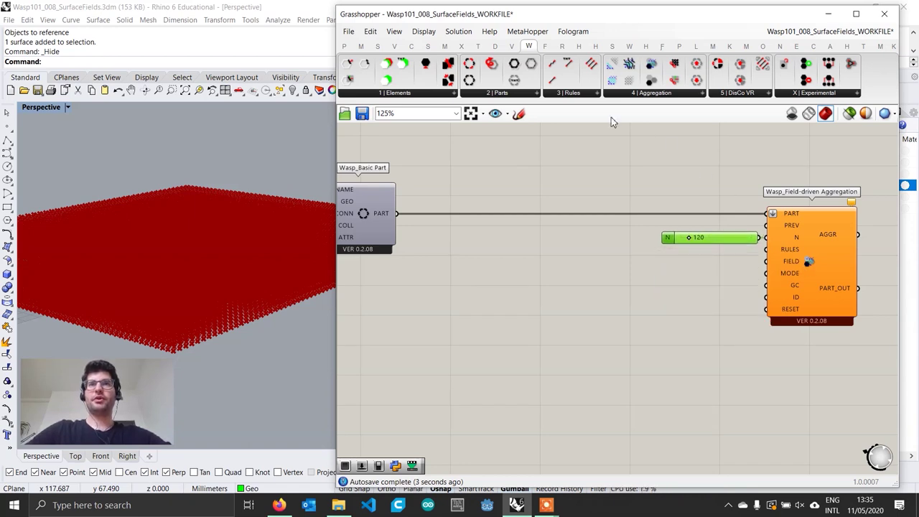
# Add a Wasp_Rules Generator below the part-to-aggregation wire and feed its PART input from Wasp_Basic Part
pyautogui.click(579, 93)
pyautogui.moveTo(593, 168); pyautogui.dragTo(556, 312)
pyautogui.moveTo(396, 214); pyautogui.dragTo(534, 282)
pyautogui.moveTo(531, 324); pyautogui.dragTo(602, 289, button='right')
pyautogui.scroll(-2, 555, 316)
pyautogui.moveTo(475, 354); pyautogui.dragTo(576, 297, button='right')
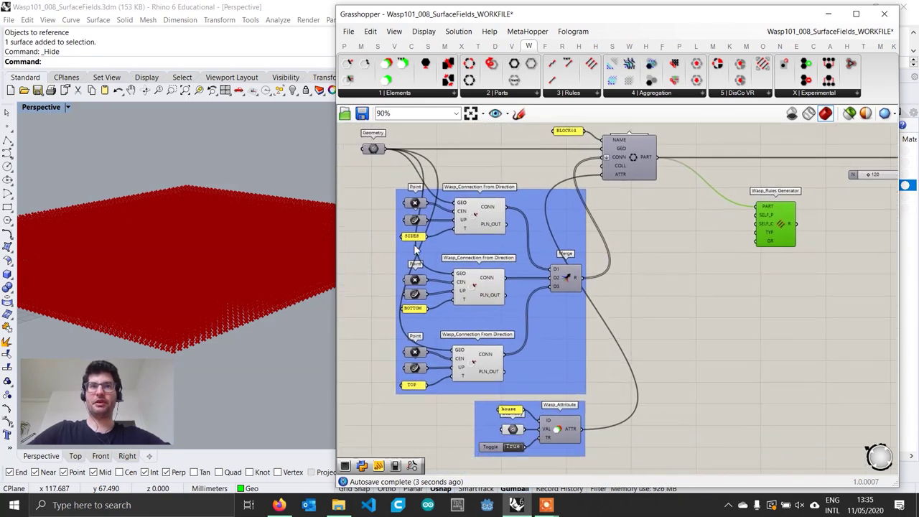
pyautogui.moveTo(659, 332); pyautogui.dragTo(575, 350, button='right')
pyautogui.scroll(3, 755, 266)
pyautogui.moveTo(711, 252); pyautogui.dragTo(747, 255)
# Add an empty panel beside Wasp_Rules Generator and turn off its multiline data option
pyautogui.scroll(1, 747, 255)
pyautogui.click(611, 261)
pyautogui.doubleClick(610, 262)
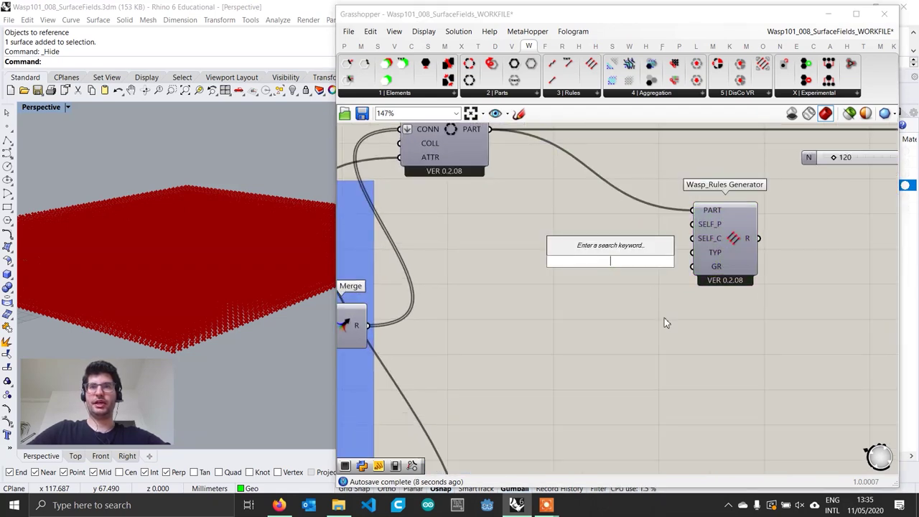
pyautogui.write('panel')
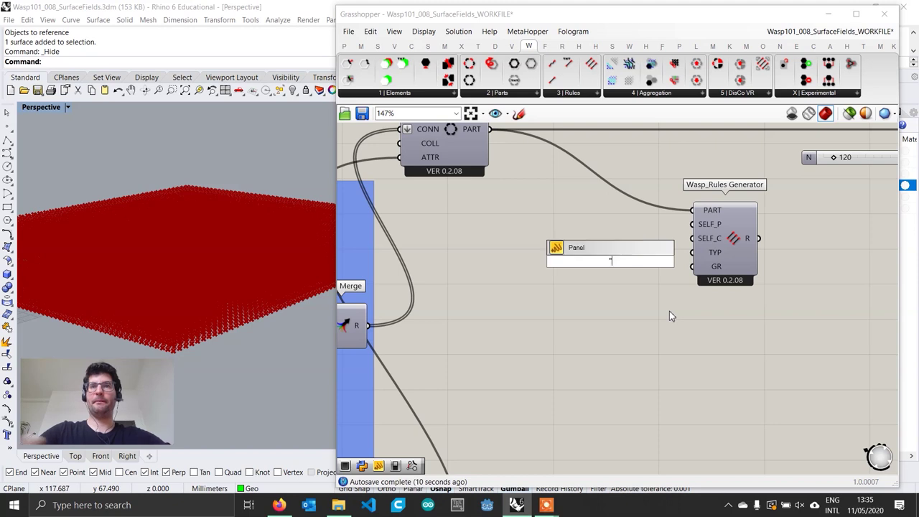
pyautogui.press('Return')
pyautogui.rightClick(627, 265)
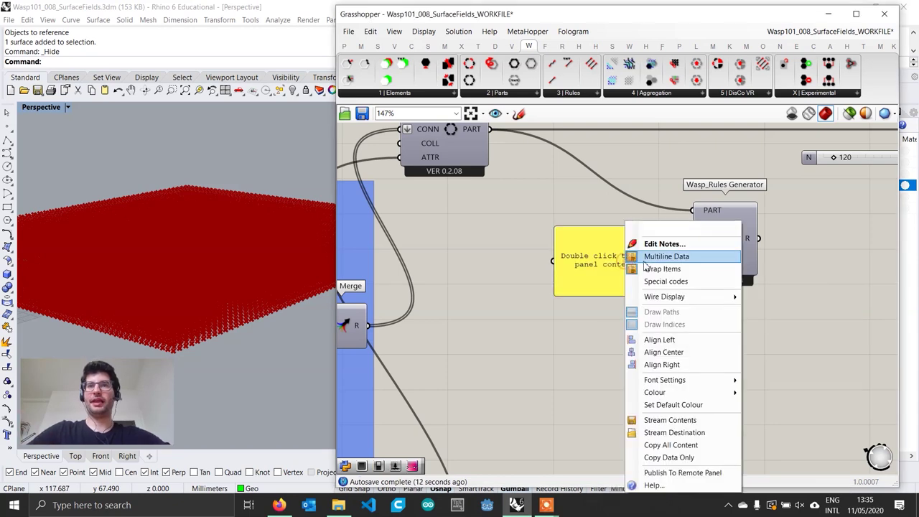
pyautogui.click(662, 260)
pyautogui.scroll(1, 635, 269)
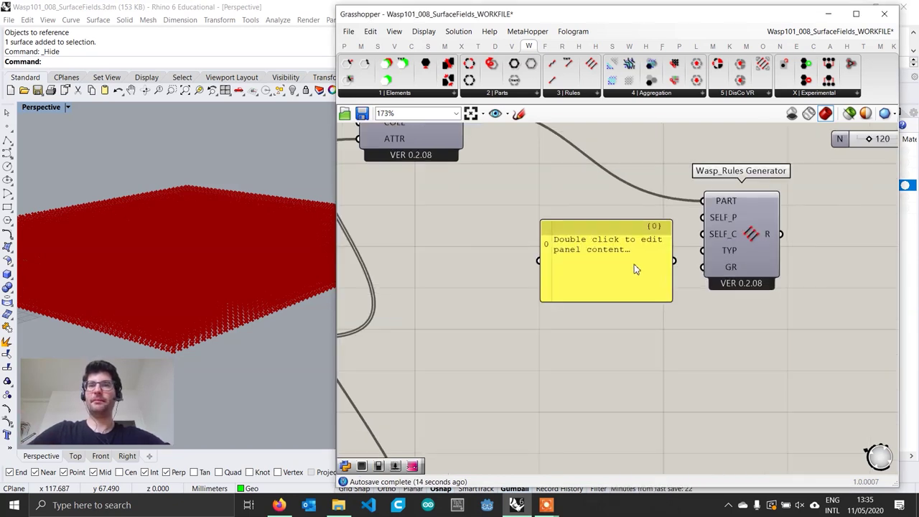
# Enter the rules SIDES>SIDES, BOTTOM>TOP and TOP>BOTTOM on separate lines in the empty panel beside Wasp_Rules Generator
pyautogui.doubleClick(623, 270)
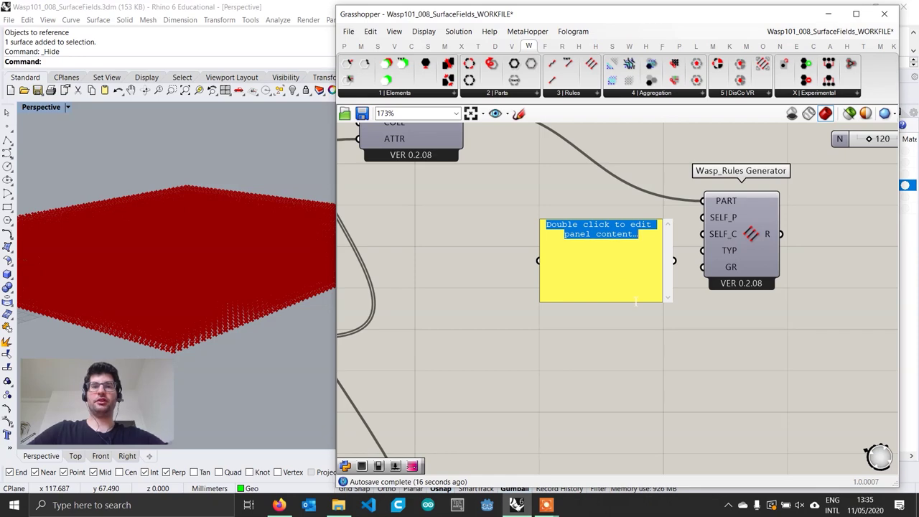
pyautogui.click(640, 306)
pyautogui.scroll(-3, 640, 306)
pyautogui.moveTo(574, 290); pyautogui.dragTo(758, 265, button='right')
pyautogui.scroll(1, 499, 315)
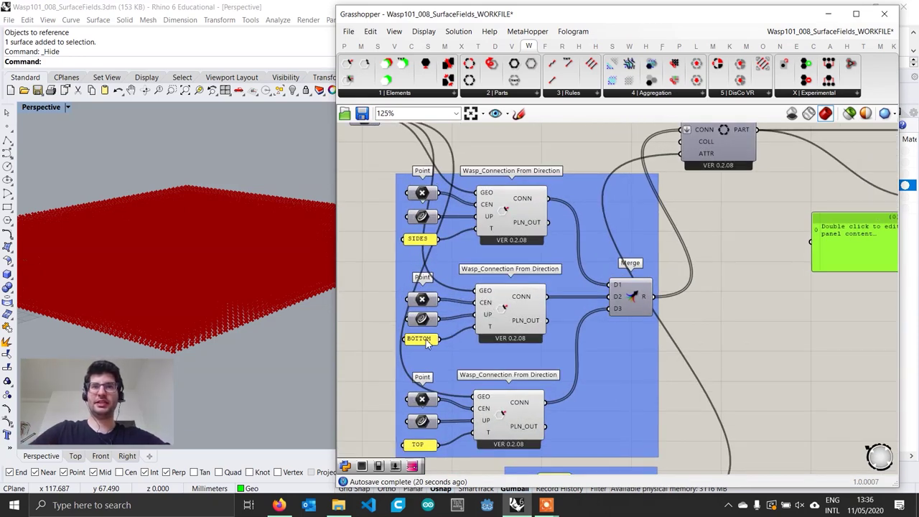
pyautogui.scroll(-1, 580, 365)
pyautogui.scroll(2, 671, 312)
pyautogui.doubleClick(658, 309)
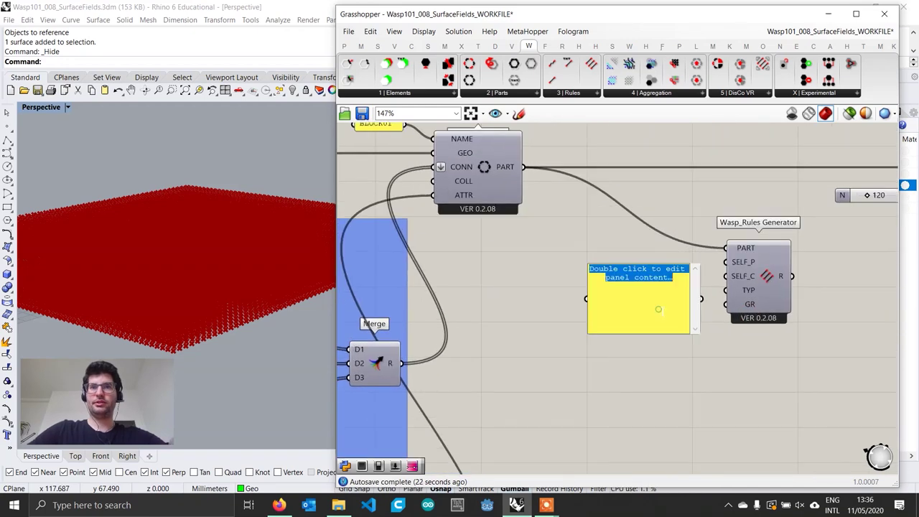
pyautogui.write('SIDES>SIDES')
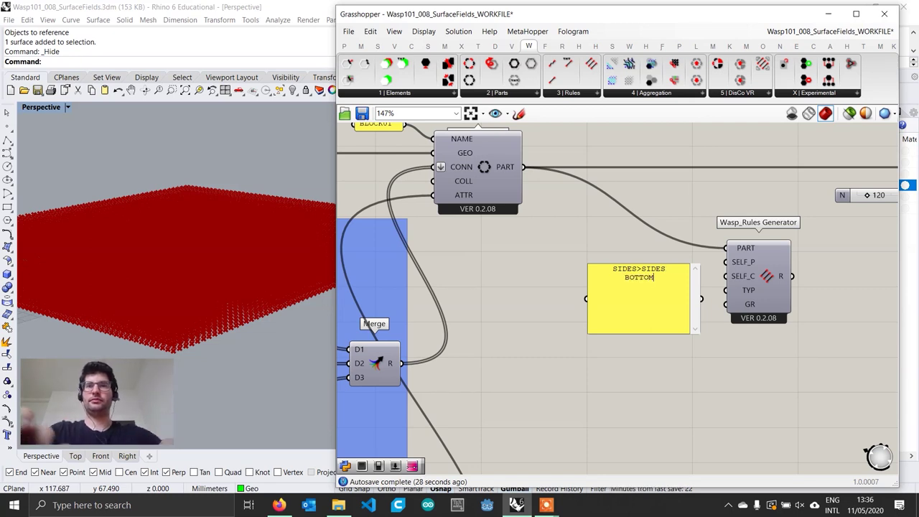
pyautogui.write('OP ')
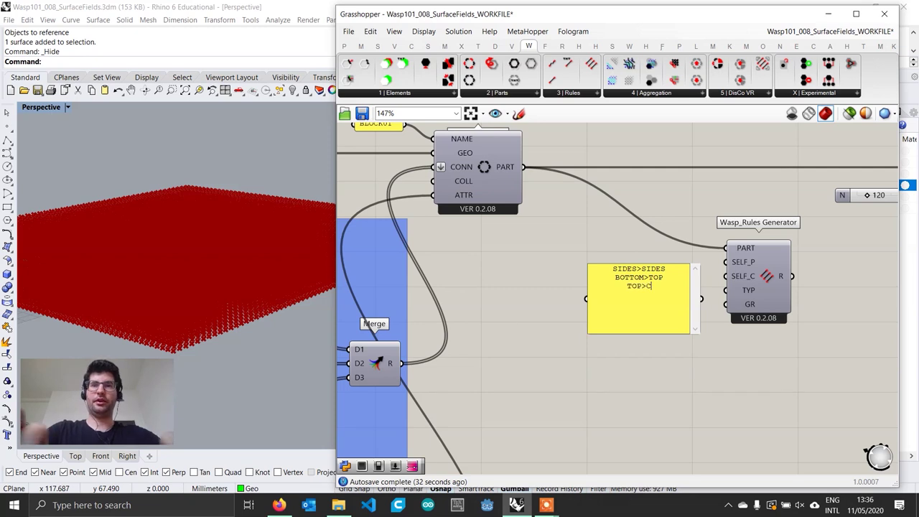
pyautogui.write('TOP>BOTTOM')
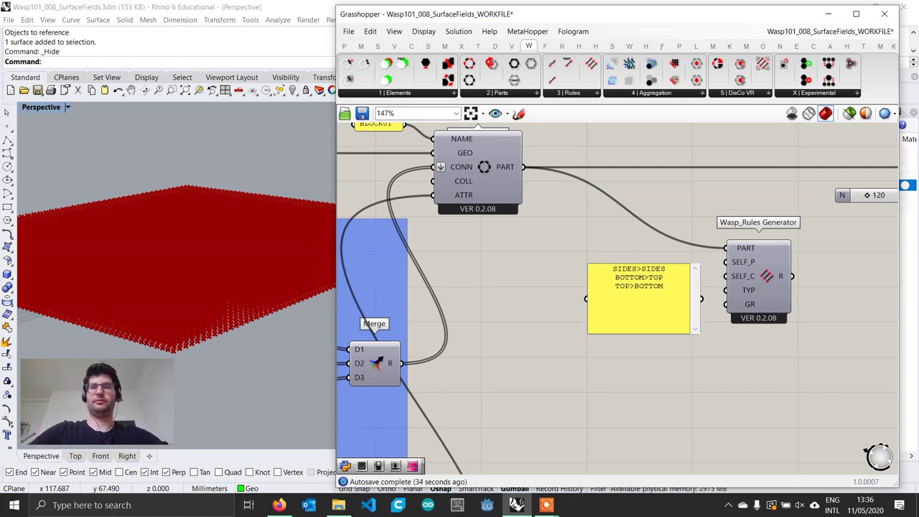
pyautogui.click(737, 418)
# Shorten the rules panel to fit its three lines and connect it to the GR input of Wasp_Rules Generator
pyautogui.scroll(1, 683, 344)
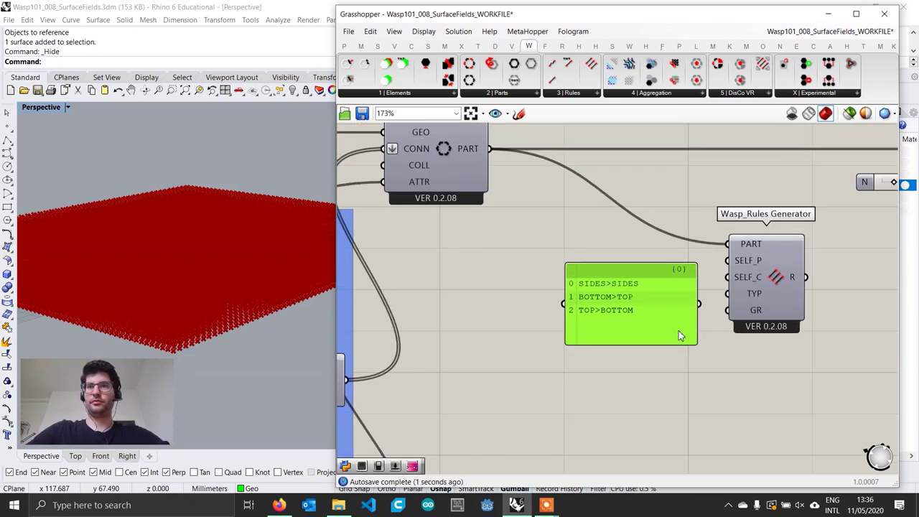
pyautogui.moveTo(674, 345)
pyautogui.mouseDown()
pyautogui.moveTo(673, 320)
pyautogui.moveTo(674, 328)
pyautogui.mouseUp()
pyautogui.click(709, 307)
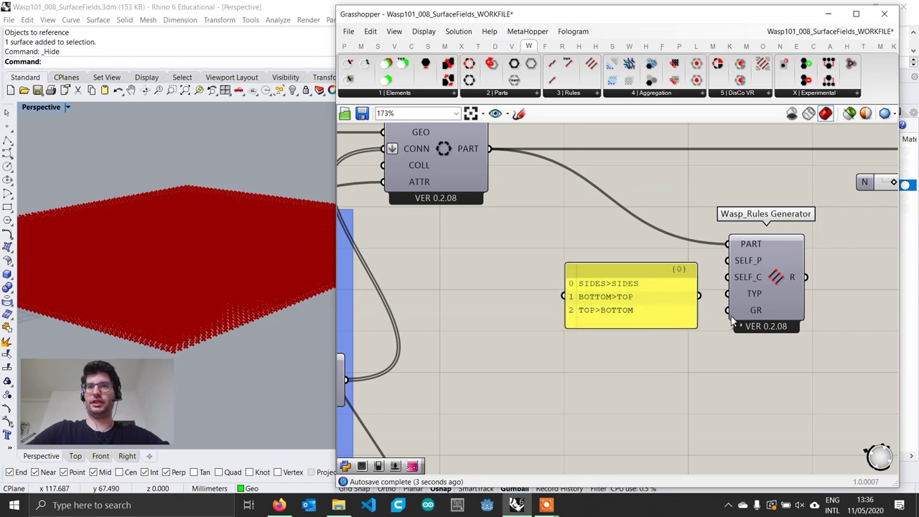
pyautogui.moveTo(648, 301); pyautogui.dragTo(650, 315)
pyautogui.moveTo(726, 322); pyautogui.dragTo(591, 302, button='right')
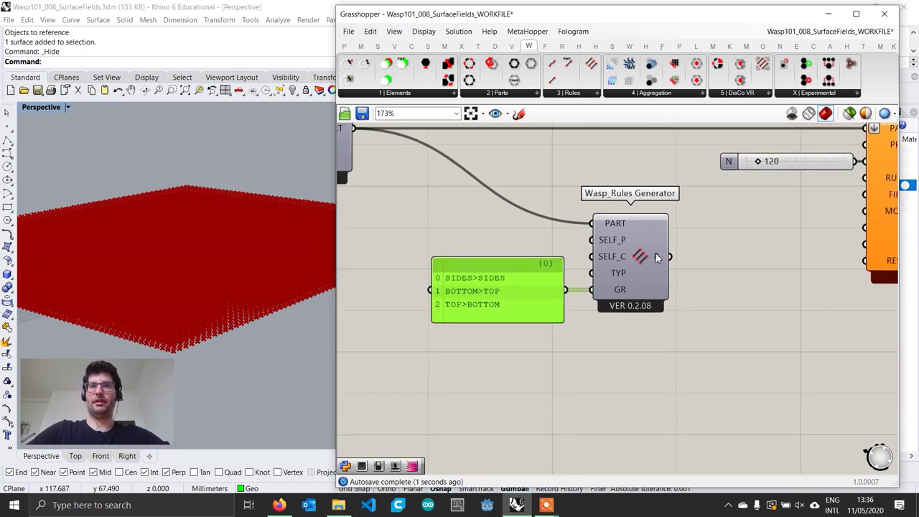
# Check the generated rules and connect the R output of Wasp_Rules Generator to the RULES input of Wasp_Field-driven Aggregation
pyautogui.moveTo(656, 255)
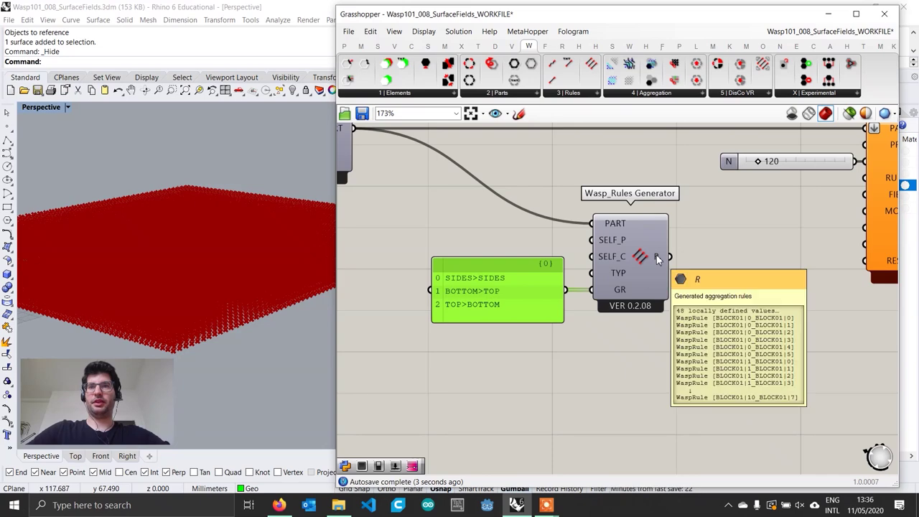
pyautogui.scroll(-1, 663, 256)
pyautogui.moveTo(672, 262); pyautogui.dragTo(569, 268, button='right')
pyautogui.moveTo(567, 263); pyautogui.dragTo(732, 196)
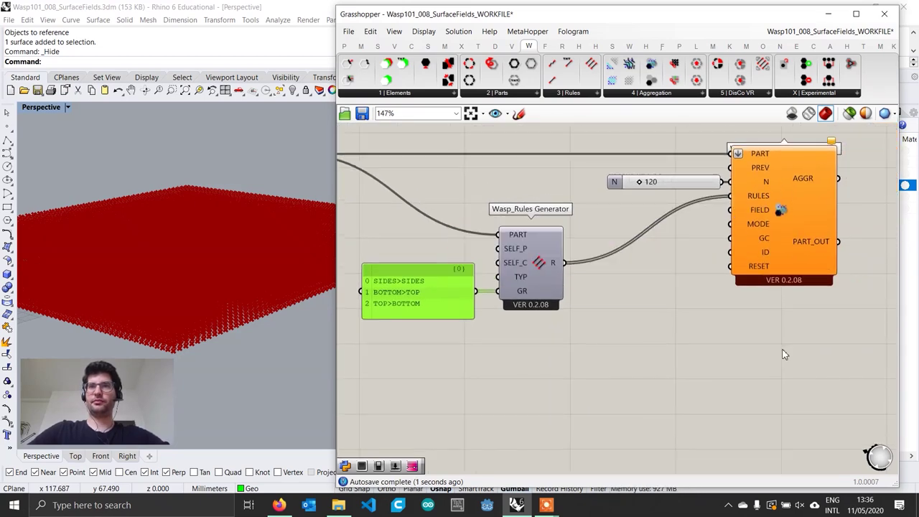
# Connect the FIELD output of Wasp_Field to the FIELD input of Wasp_Field-driven Aggregation
pyautogui.scroll(-3, 785, 358)
pyautogui.moveTo(790, 400); pyautogui.dragTo(693, 277, button='right')
pyautogui.scroll(-2, 734, 413)
pyautogui.moveTo(736, 416); pyautogui.dragTo(715, 309, button='right')
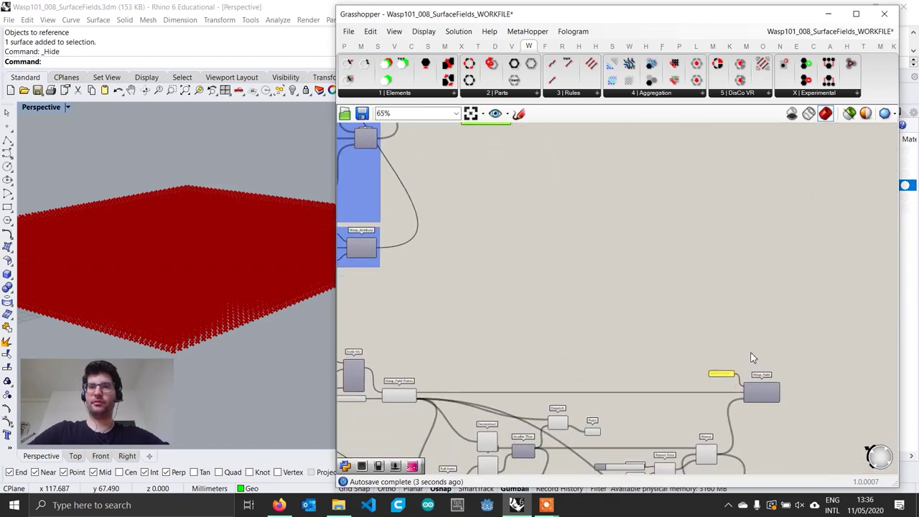
pyautogui.scroll(4, 788, 386)
pyautogui.moveTo(774, 379); pyautogui.dragTo(643, 232)
pyautogui.scroll(-6, 796, 381)
pyautogui.scroll(7, 796, 237)
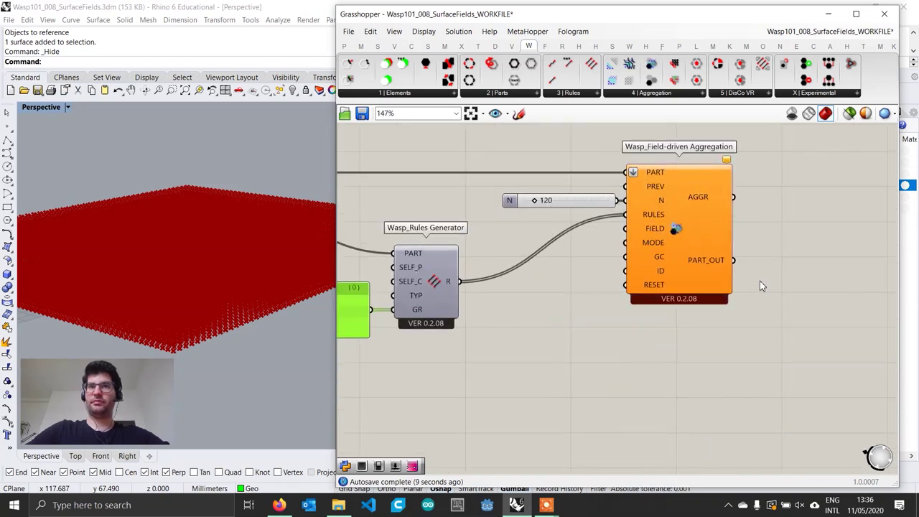
pyautogui.scroll(-5, 635, 250)
pyautogui.scroll(3, 710, 383)
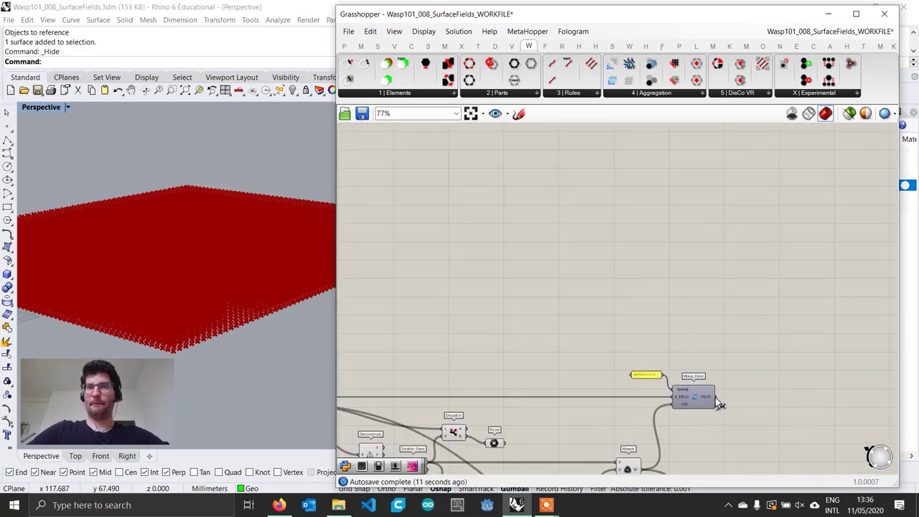
pyautogui.scroll(-3, 759, 407)
pyautogui.moveTo(717, 399); pyautogui.dragTo(620, 227)
pyautogui.scroll(4, 657, 197)
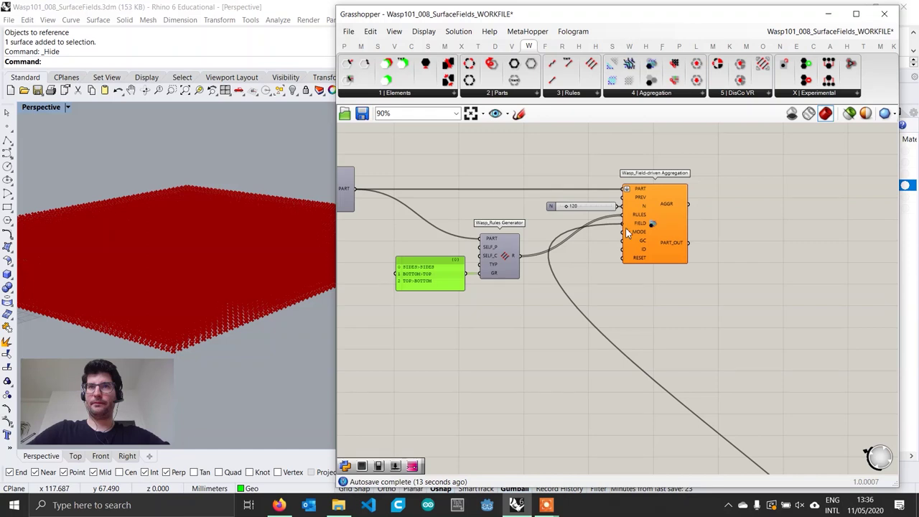
pyautogui.scroll(2, 691, 252)
# Move Wasp_Field-driven Aggregation farther from the rules generator and connect a new Button to its RESET input
pyautogui.moveTo(737, 300); pyautogui.dragTo(574, 152)
pyautogui.moveTo(655, 218); pyautogui.dragTo(708, 218)
pyautogui.doubleClick(589, 279)
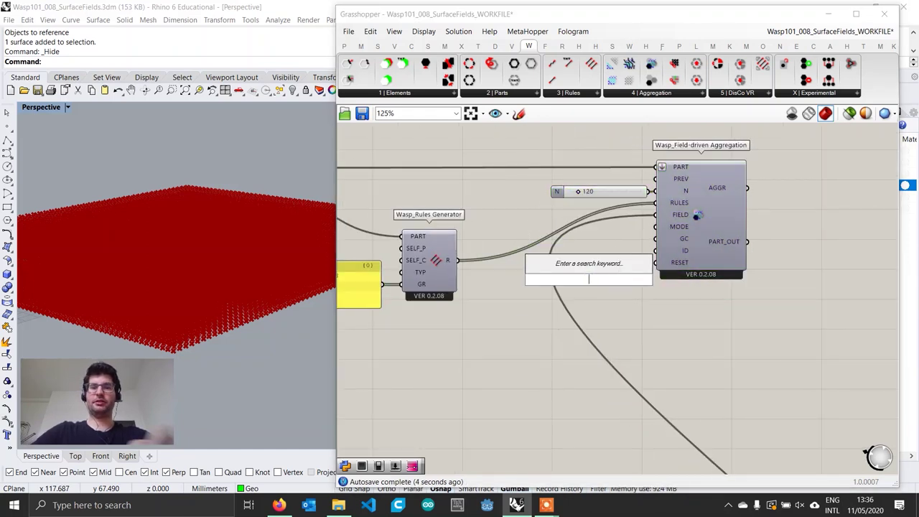
pyautogui.write('butto')
pyautogui.press('Return')
pyautogui.scroll(1, 653, 277)
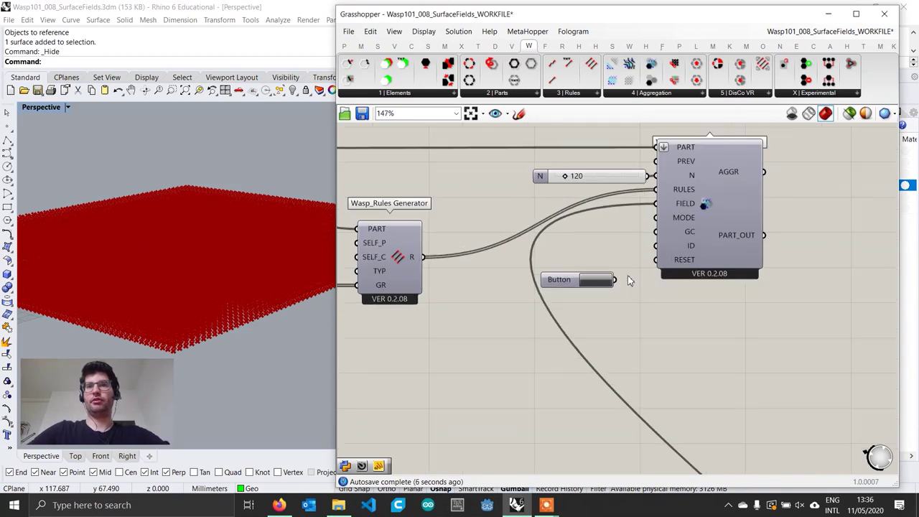
pyautogui.moveTo(560, 280); pyautogui.dragTo(585, 261)
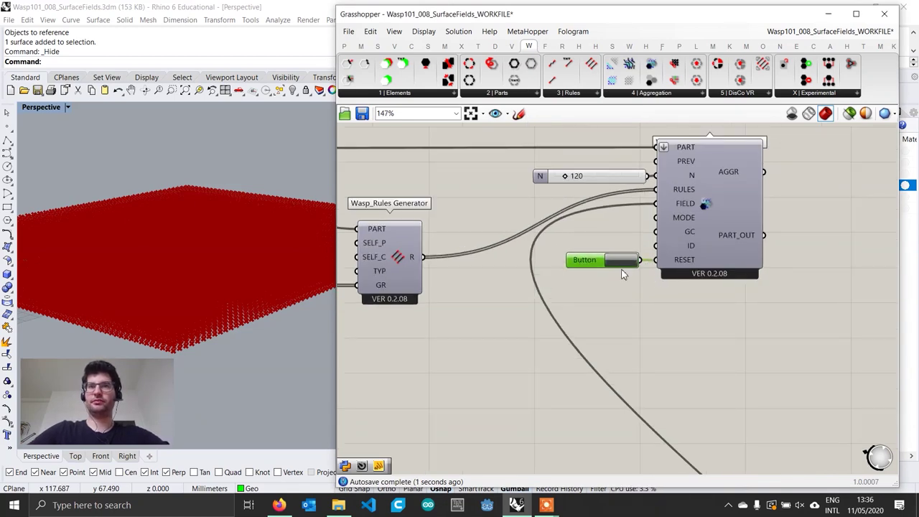
# Move the terrain Geometry parameter clear of the field definition and turn off the preview of all the other field components
pyautogui.scroll(-1, 696, 280)
pyautogui.moveTo(698, 280); pyautogui.dragTo(554, 296, button='right')
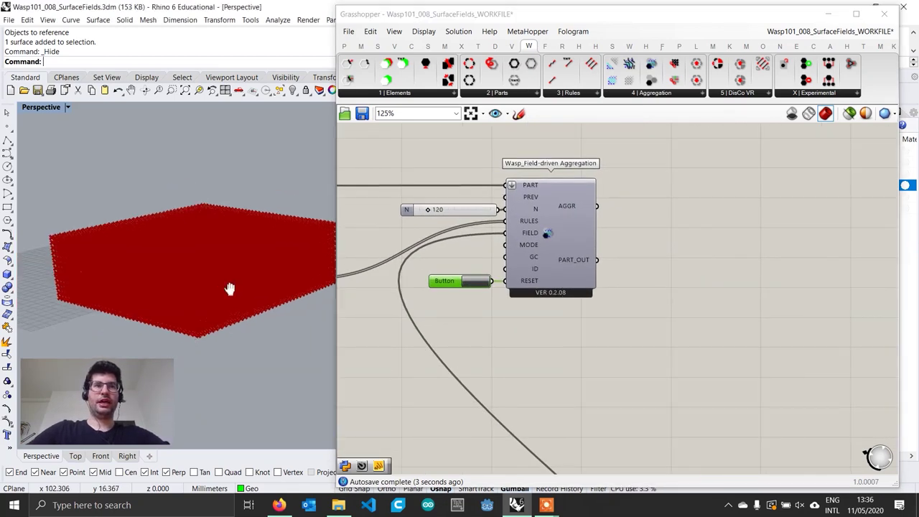
pyautogui.scroll(-5, 599, 332)
pyautogui.scroll(-2, 597, 391)
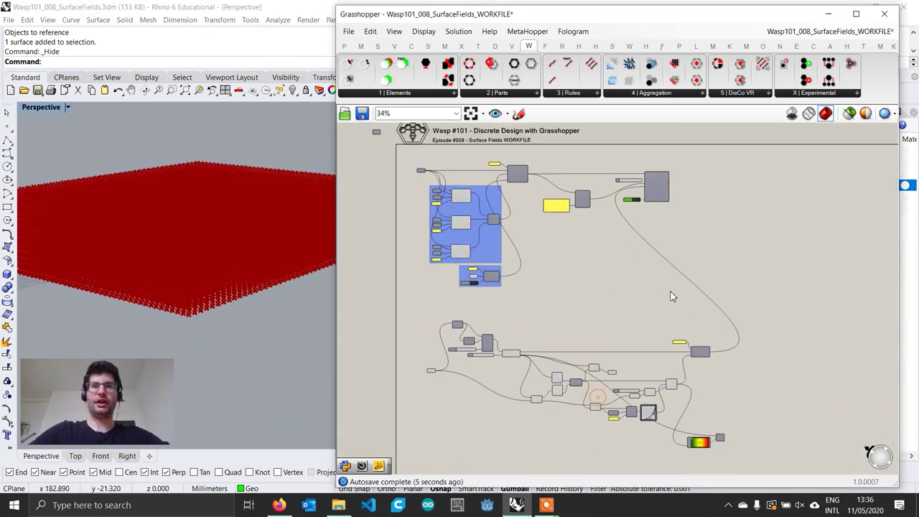
pyautogui.moveTo(745, 461); pyautogui.dragTo(449, 315)
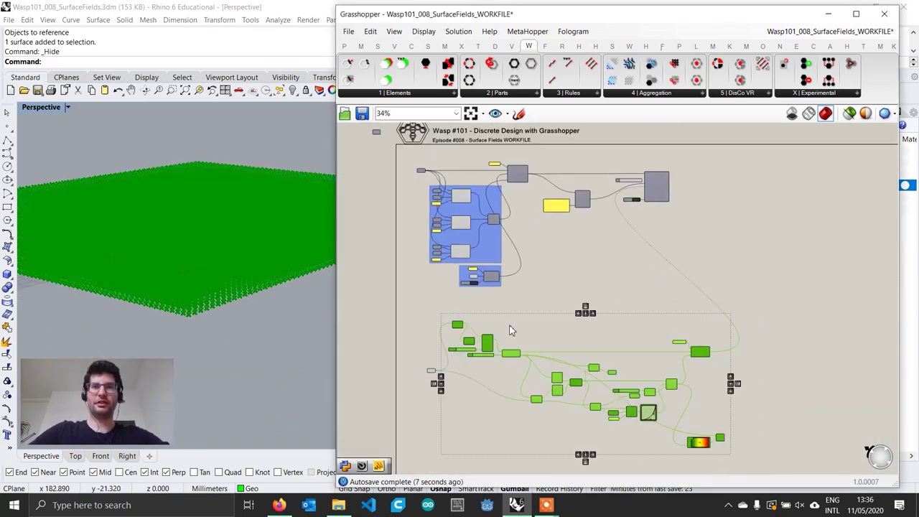
pyautogui.scroll(2, 438, 366)
pyautogui.moveTo(427, 372); pyautogui.dragTo(396, 367)
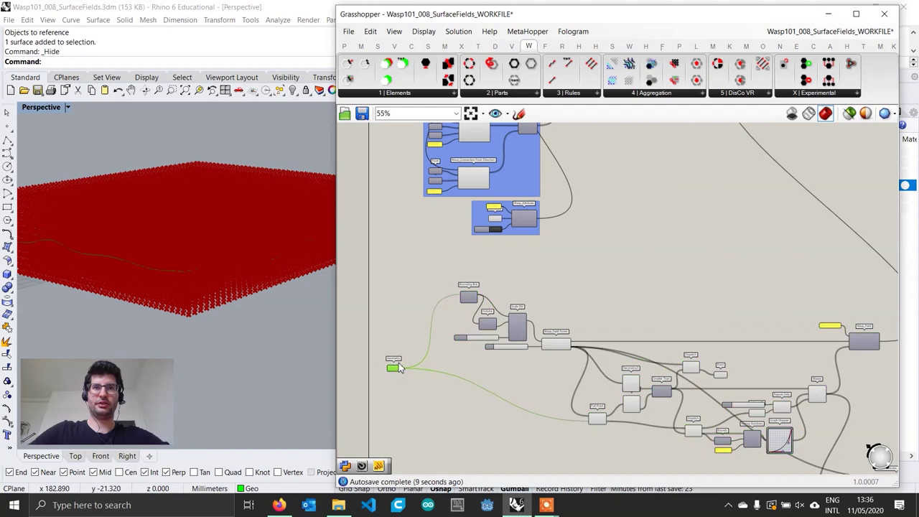
pyautogui.scroll(-2, 397, 365)
pyautogui.moveTo(731, 470); pyautogui.dragTo(431, 309)
pyautogui.rightClick(500, 308)
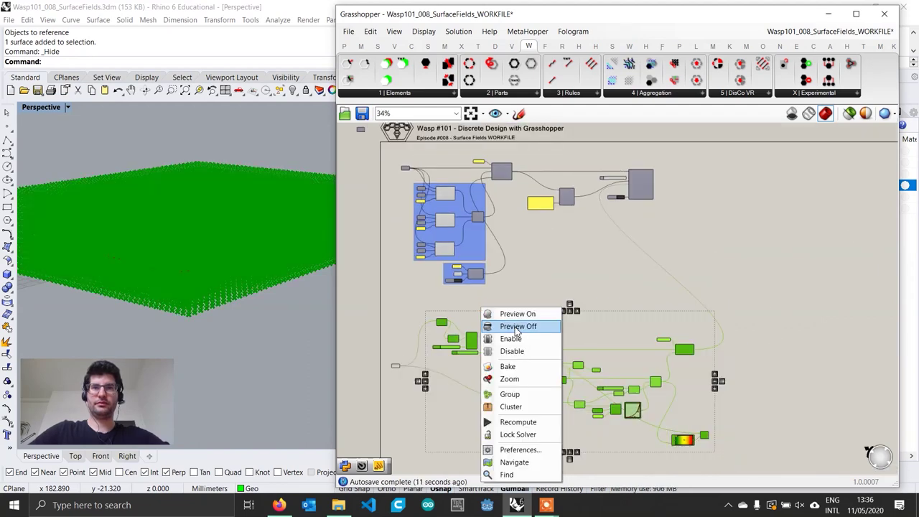
pyautogui.click(575, 323)
pyautogui.click(576, 323)
# Add a Wasp_Get Part Geometry component and feed its PART input from the aggregation's PART_OUT output
pyautogui.scroll(5, 596, 244)
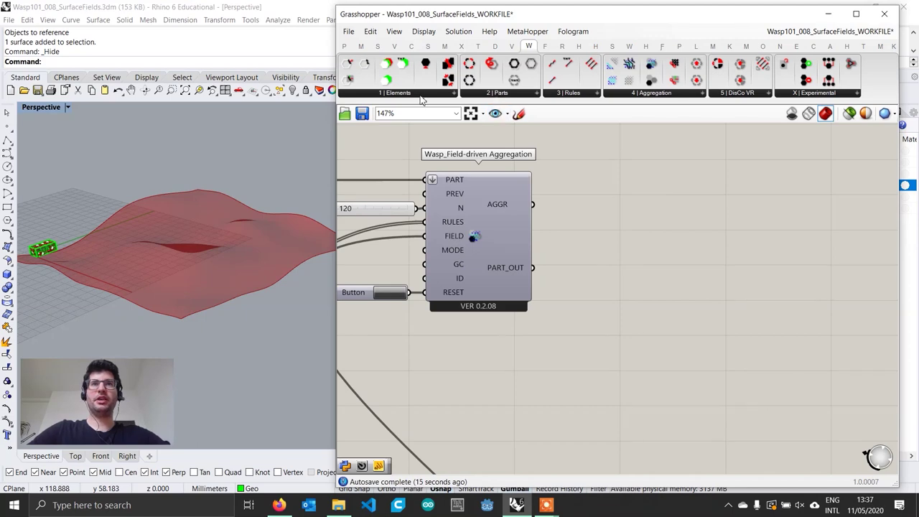
pyautogui.click(516, 93)
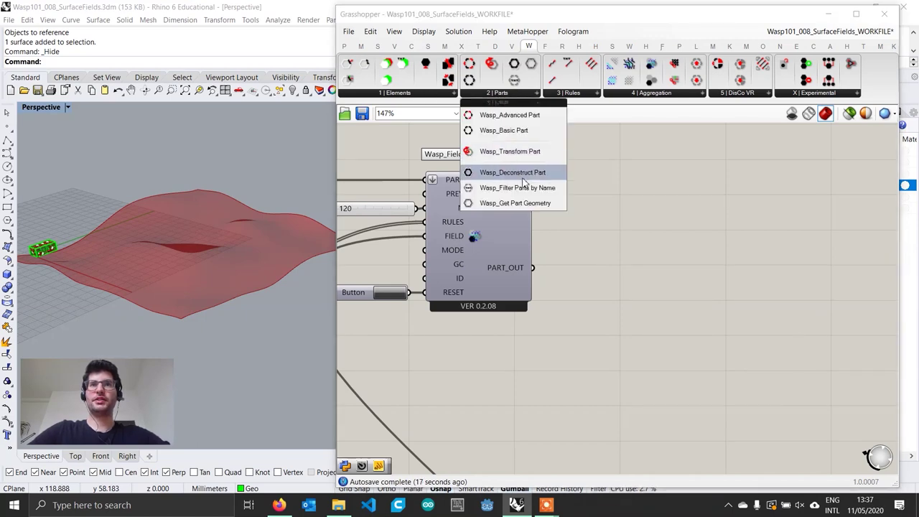
pyautogui.click(522, 203)
pyautogui.scroll(1, 593, 280)
pyautogui.click(593, 279)
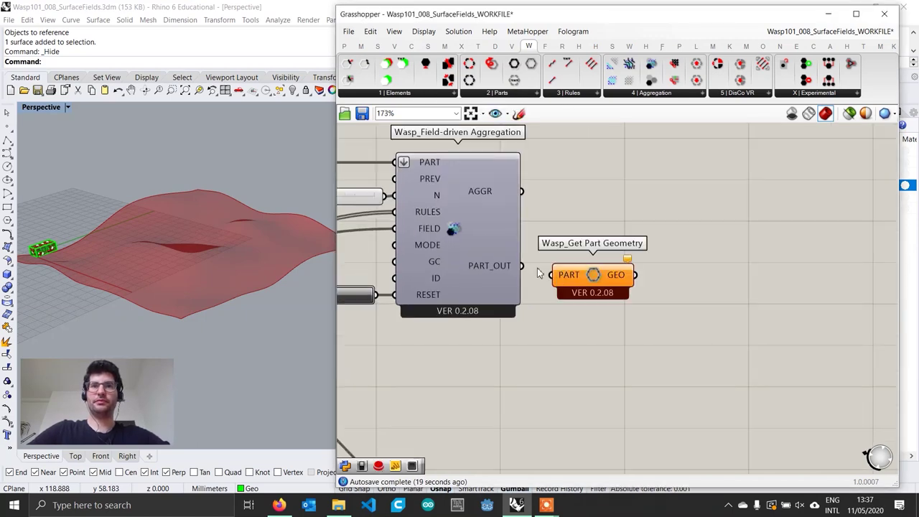
pyautogui.moveTo(559, 280); pyautogui.dragTo(607, 263)
# Examine the aggregated blocks on the terrain in the Perspective viewport and the house geometry stored in Wasp_Attribute
pyautogui.moveTo(205, 274); pyautogui.dragTo(180, 215, button='right')
pyautogui.scroll(2, 217, 242)
pyautogui.scroll(-7, 261, 251)
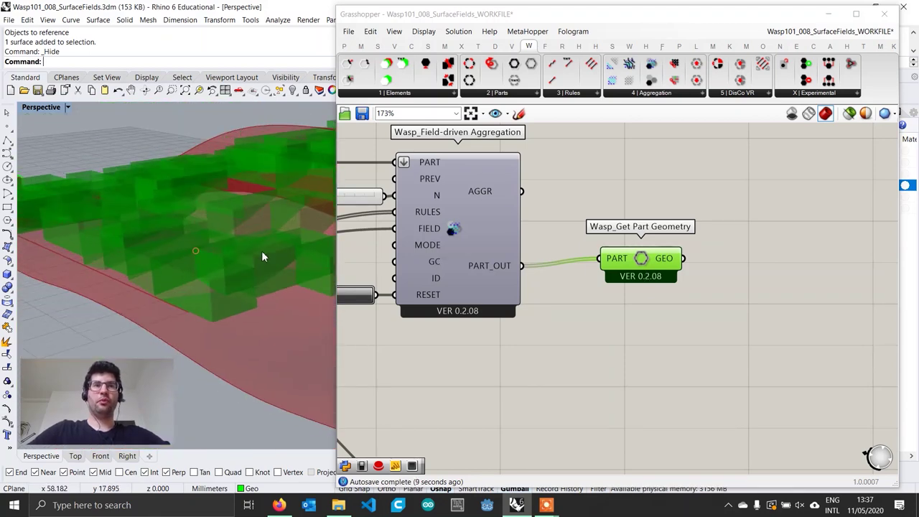
pyautogui.moveTo(226, 248); pyautogui.dragTo(208, 260, button='right')
pyautogui.scroll(-3, 406, 424)
pyautogui.moveTo(406, 424); pyautogui.dragTo(652, 301, button='right')
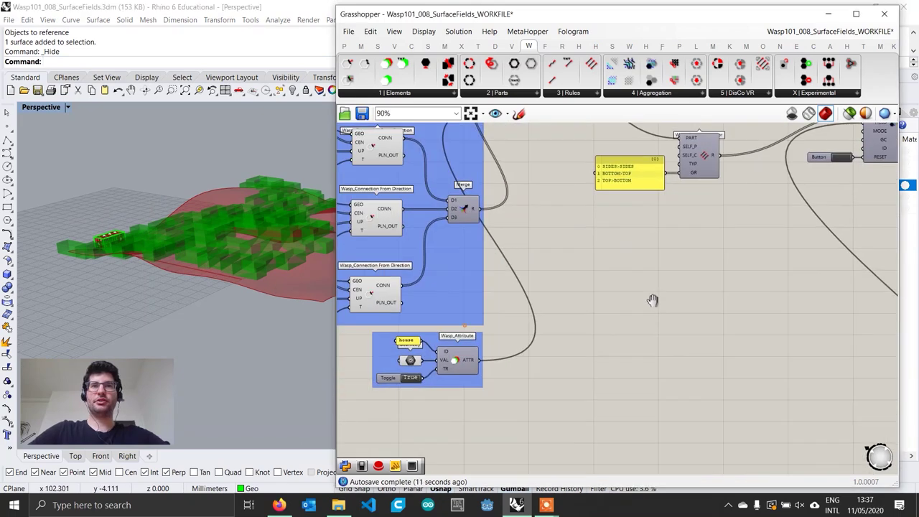
pyautogui.scroll(4, 461, 389)
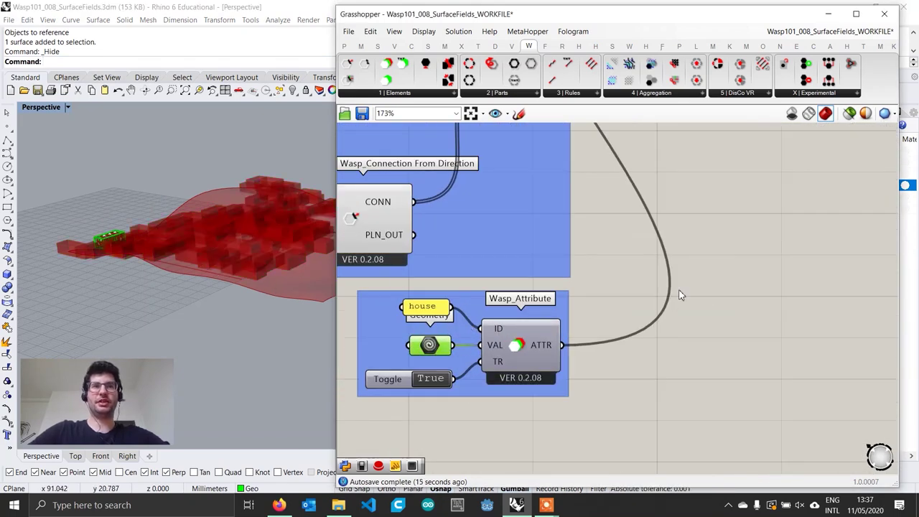
# Delete the Wasp_Get Part Geometry component beside the aggregation
pyautogui.scroll(-5, 681, 295)
pyautogui.moveTo(827, 273); pyautogui.dragTo(477, 338, button='right')
pyautogui.moveTo(732, 250); pyautogui.dragTo(652, 327, button='right')
pyautogui.scroll(4, 622, 269)
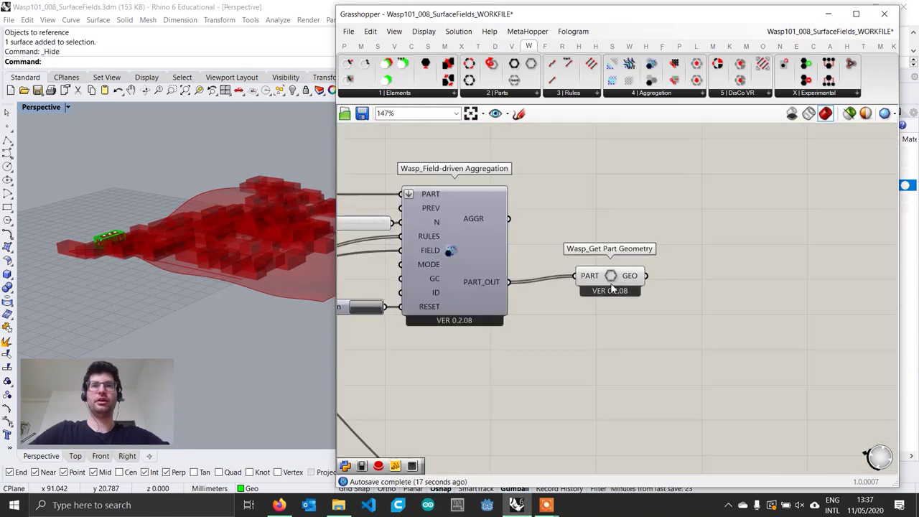
pyautogui.click(615, 277)
pyautogui.press('Delete')
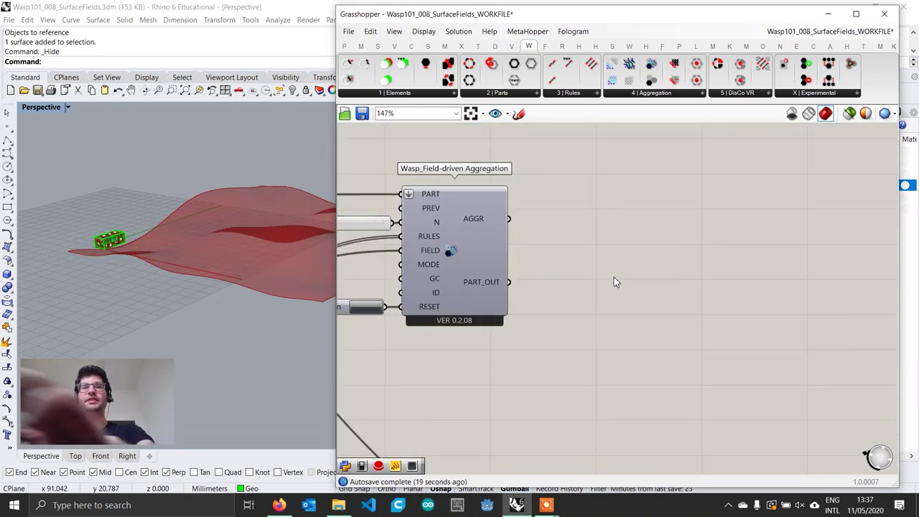
# Add a Wasp_Get Attribute by Name component and feed its PART input from the aggregation's PART_OUT output
pyautogui.click(419, 97)
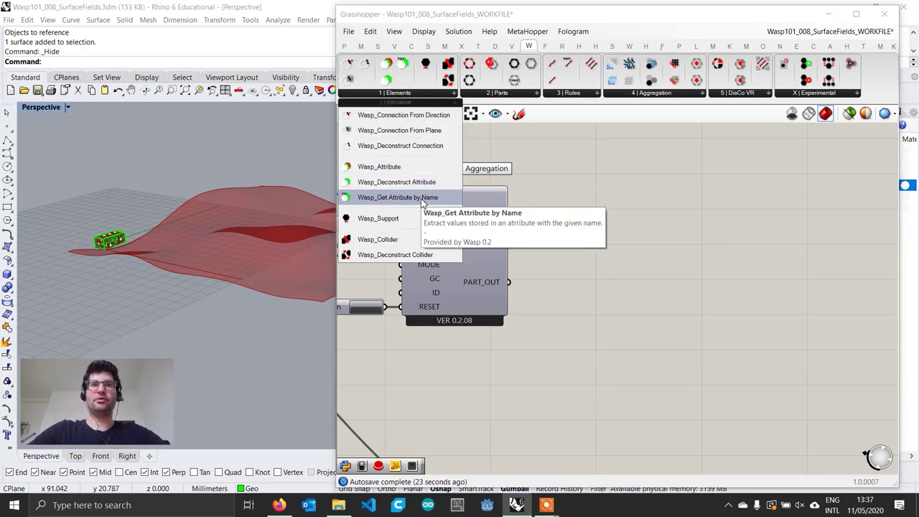
pyautogui.moveTo(422, 199); pyautogui.dragTo(627, 307)
pyautogui.scroll(1, 616, 305)
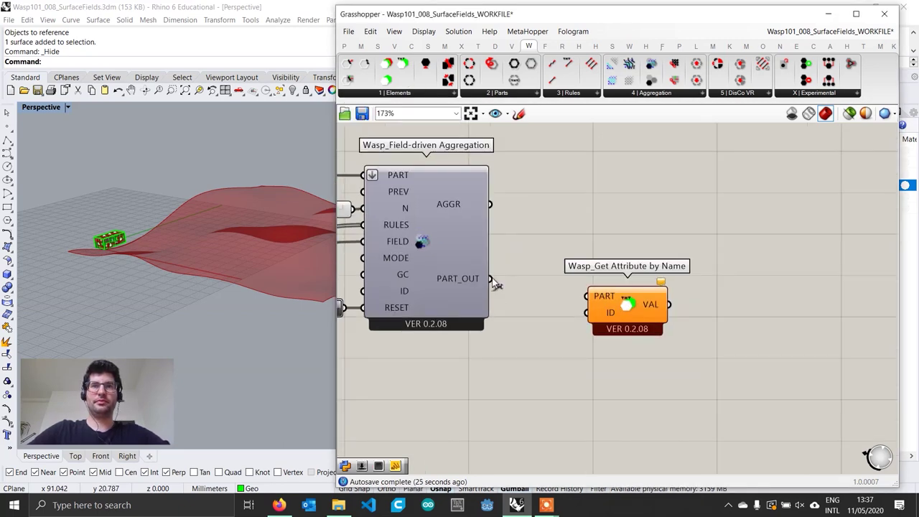
pyautogui.moveTo(493, 280); pyautogui.dragTo(648, 299)
# Add a text panel reading house and wire it into the ID input of Wasp_Get Attribute by Name
pyautogui.scroll(-4, 647, 296)
pyautogui.moveTo(376, 330); pyautogui.dragTo(529, 309, button='right')
pyautogui.scroll(3, 442, 382)
pyautogui.scroll(-3, 440, 383)
pyautogui.moveTo(654, 331); pyautogui.dragTo(405, 378, button='right')
pyautogui.scroll(4, 681, 266)
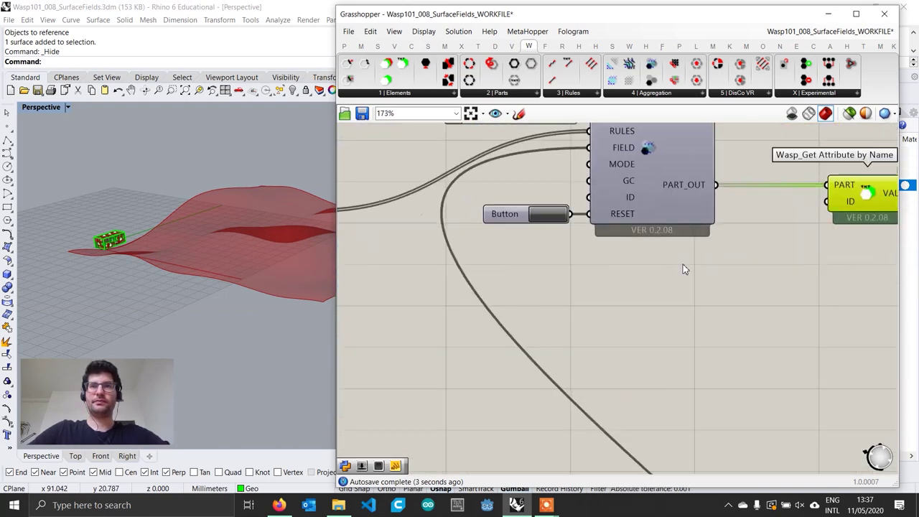
pyautogui.moveTo(691, 266); pyautogui.dragTo(403, 335, button='right')
pyautogui.moveTo(579, 275); pyautogui.dragTo(630, 275)
pyautogui.doubleClick(505, 309)
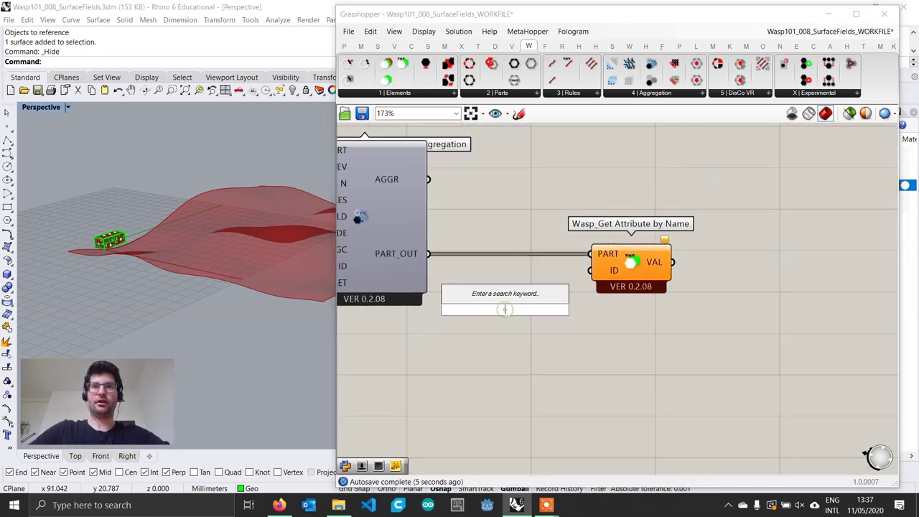
pyautogui.write('"house')
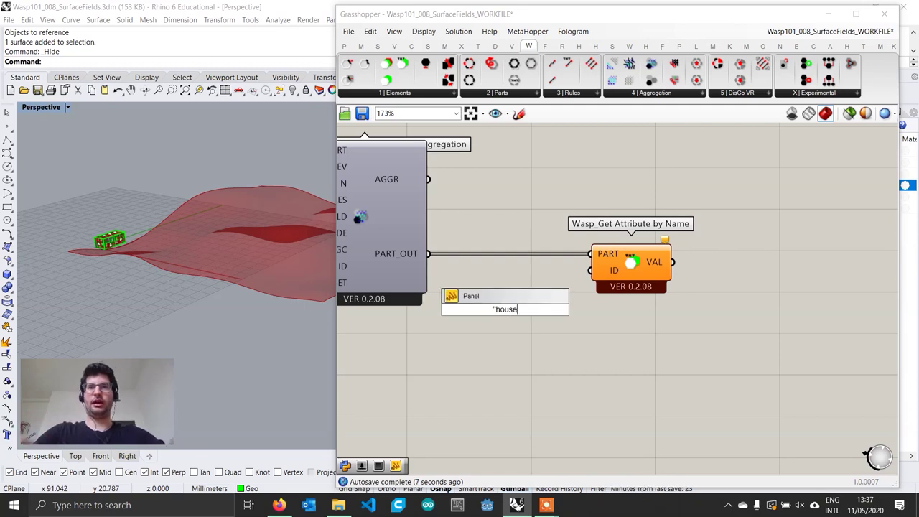
pyautogui.press('Return')
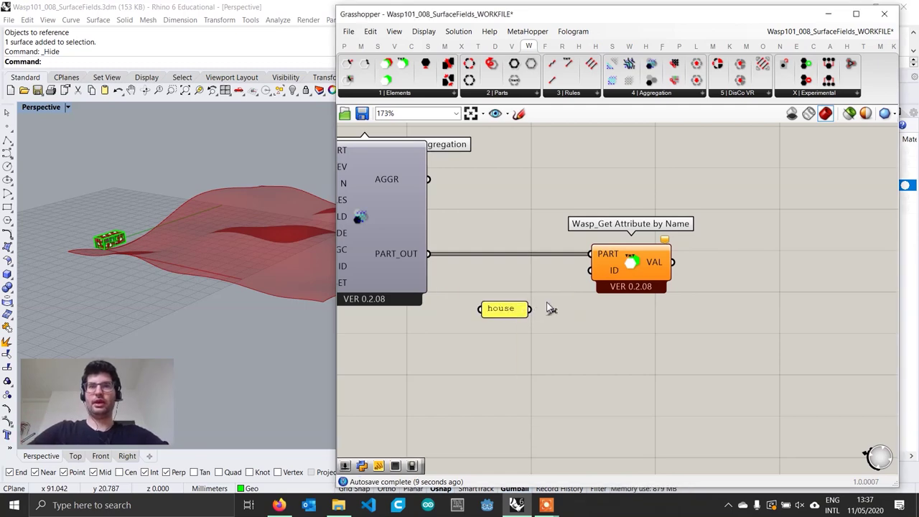
pyautogui.moveTo(529, 309); pyautogui.dragTo(591, 270)
pyautogui.moveTo(528, 299); pyautogui.dragTo(556, 280)
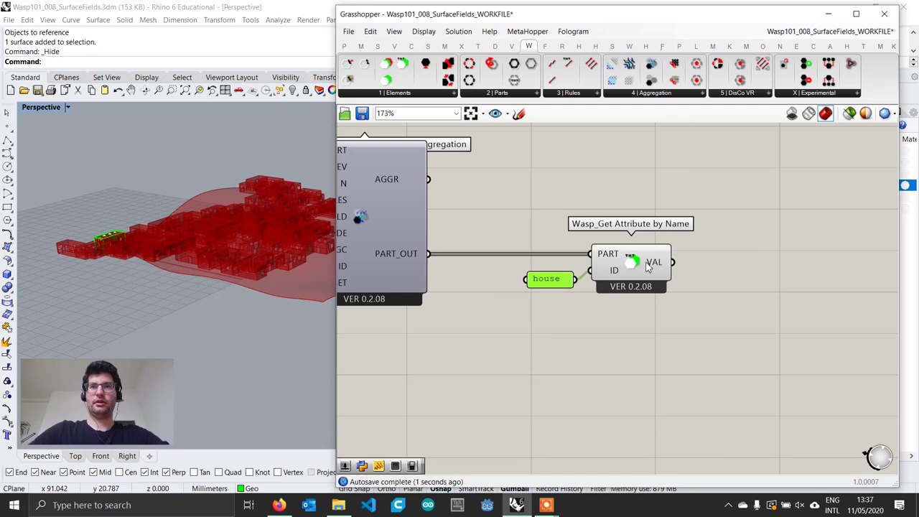
# Examine the detailed house geometry aggregated over the terrain surface in the Perspective viewport from several angles
pyautogui.click(653, 262)
pyautogui.click(583, 376)
pyautogui.keyDown('shift'); pyautogui.moveTo(204, 268); pyautogui.dragTo(175, 289, button='right'); pyautogui.keyUp('shift')
pyautogui.scroll(5, 183, 268)
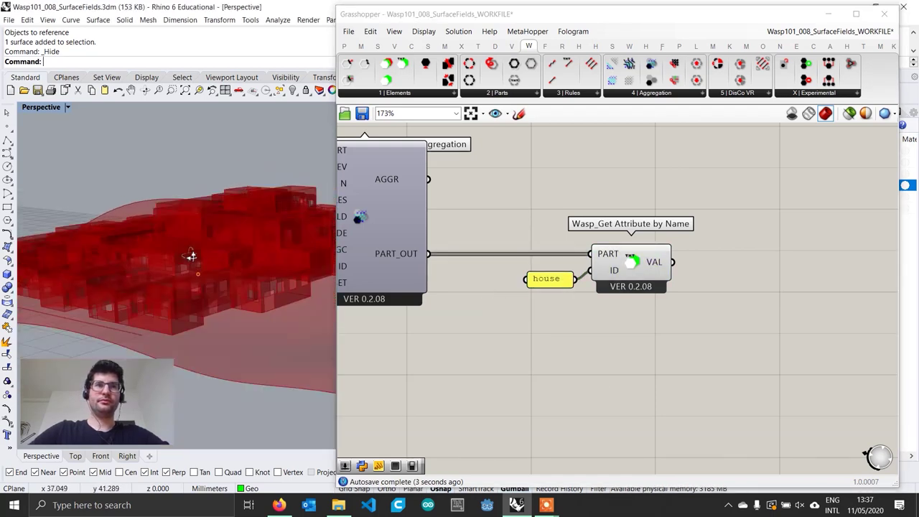
pyautogui.moveTo(189, 257); pyautogui.dragTo(250, 285, button='right')
pyautogui.scroll(3, 158, 262)
pyautogui.scroll(-5, 179, 286)
pyautogui.scroll(3, 224, 282)
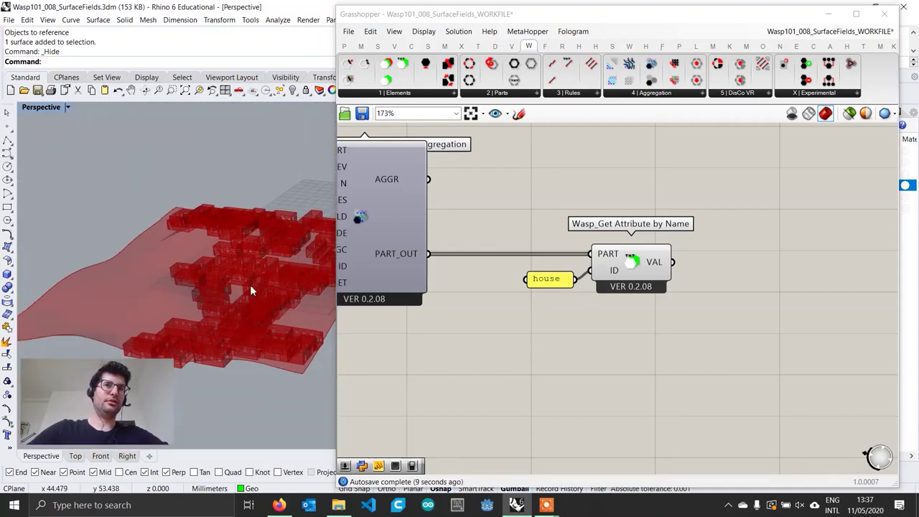
pyautogui.scroll(-3, 250, 285)
pyautogui.doubleClick(615, 17)
pyautogui.moveTo(347, 254)
pyautogui.mouseDown(button='right')
pyautogui.moveTo(482, 264)
pyautogui.moveTo(461, 283)
pyautogui.moveTo(492, 279)
pyautogui.moveTo(514, 242)
pyautogui.mouseUp(button='right')
pyautogui.scroll(3, 481, 265)
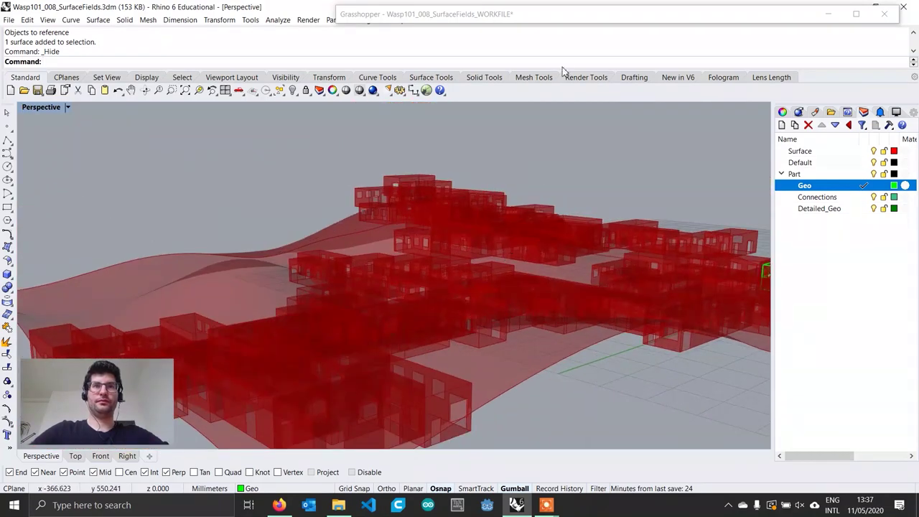
pyautogui.doubleClick(568, 20)
pyautogui.scroll(-4, 280, 230)
pyautogui.moveTo(280, 230); pyautogui.dragTo(254, 276, button='right')
# Add a Colour Swatch below Wasp_Get Attribute by Name and duplicate it to make three stacked swatches
pyautogui.moveTo(651, 289); pyautogui.dragTo(518, 301, button='right')
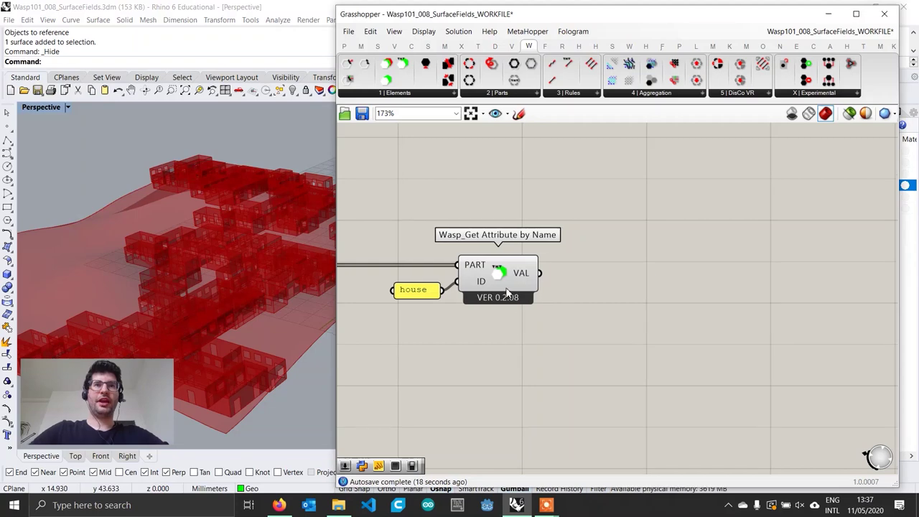
pyautogui.moveTo(576, 379); pyautogui.dragTo(593, 342, button='right')
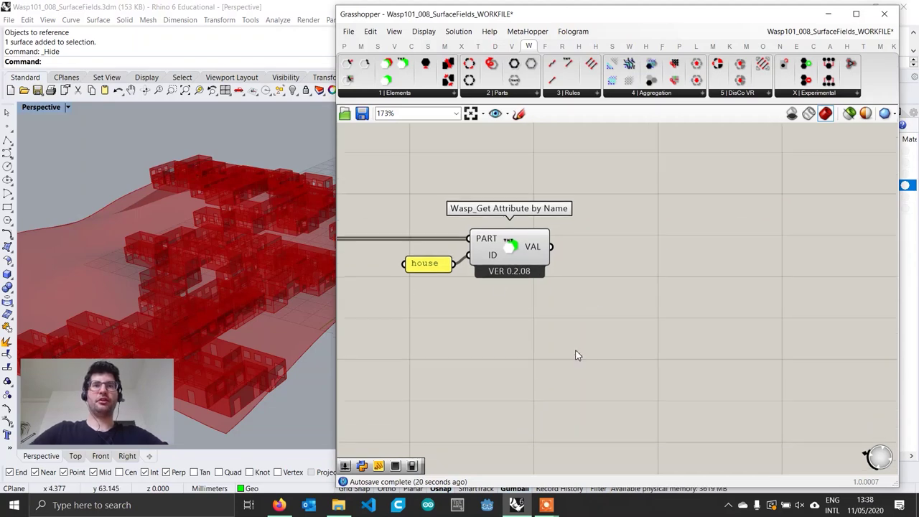
pyautogui.scroll(-2, 578, 355)
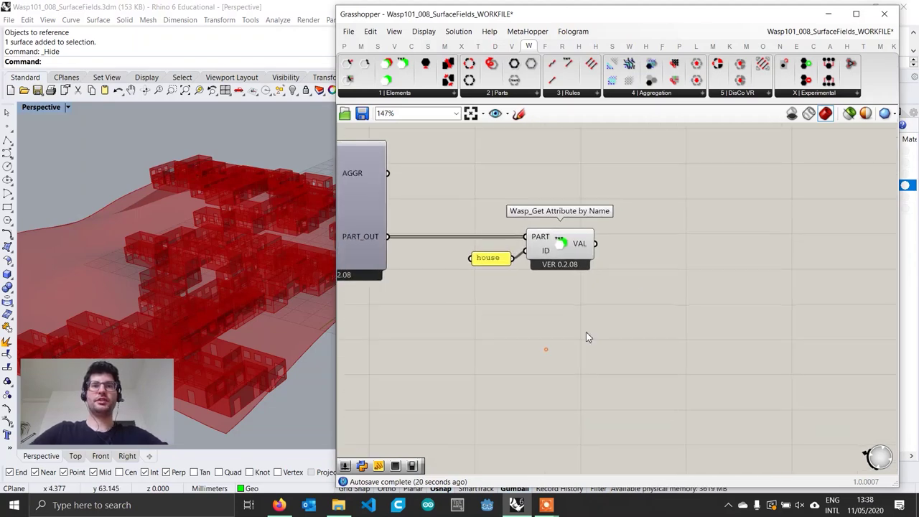
pyautogui.doubleClick(527, 359)
pyautogui.write('swatch')
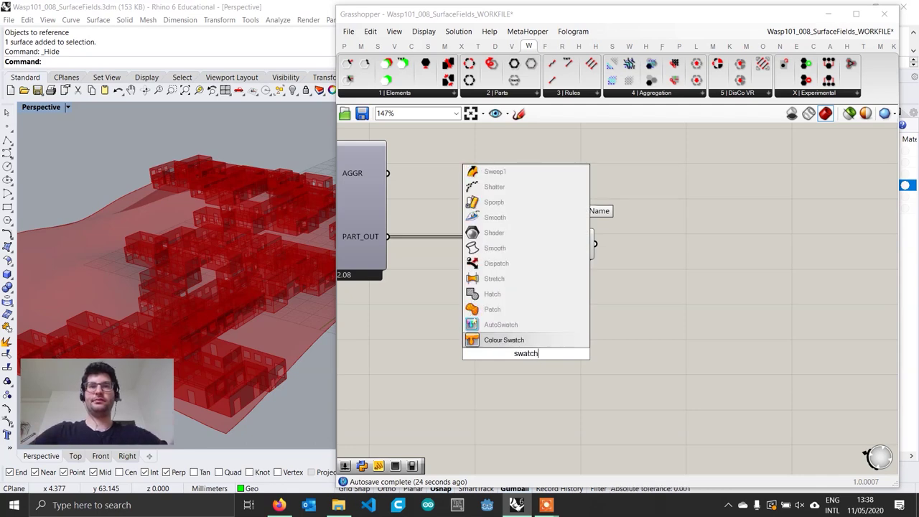
pyautogui.press('Return')
pyautogui.click(512, 357)
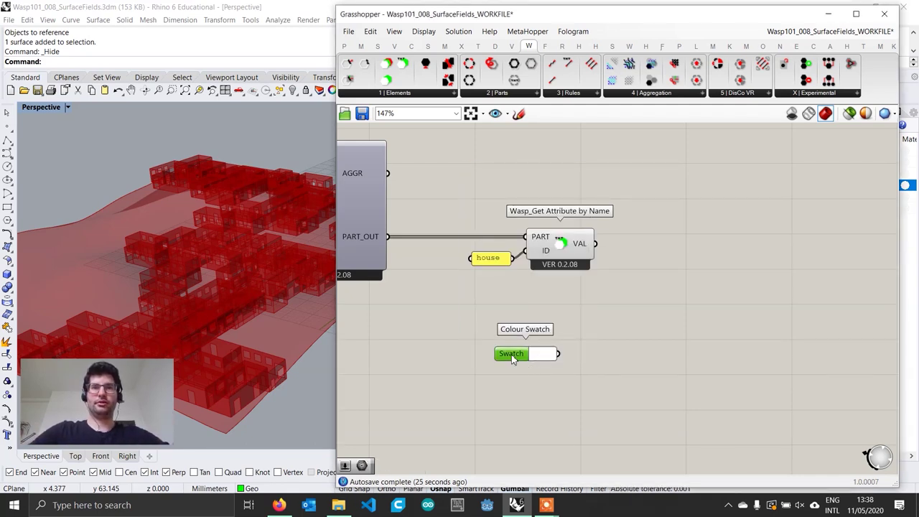
pyautogui.hotkey('ctrl', 'c')
pyautogui.hotkey('ctrl', 'v')
pyautogui.hotkey('ctrl', 'v')
pyautogui.moveTo(520, 373)
pyautogui.mouseDown()
pyautogui.moveTo(509, 429)
pyautogui.moveTo(515, 381)
pyautogui.moveTo(518, 389)
pyautogui.mouseUp()
pyautogui.scroll(1, 555, 383)
# Set the upper swatch to lime green, the middle one to yellow and the lower one to a darker green
pyautogui.click(535, 350)
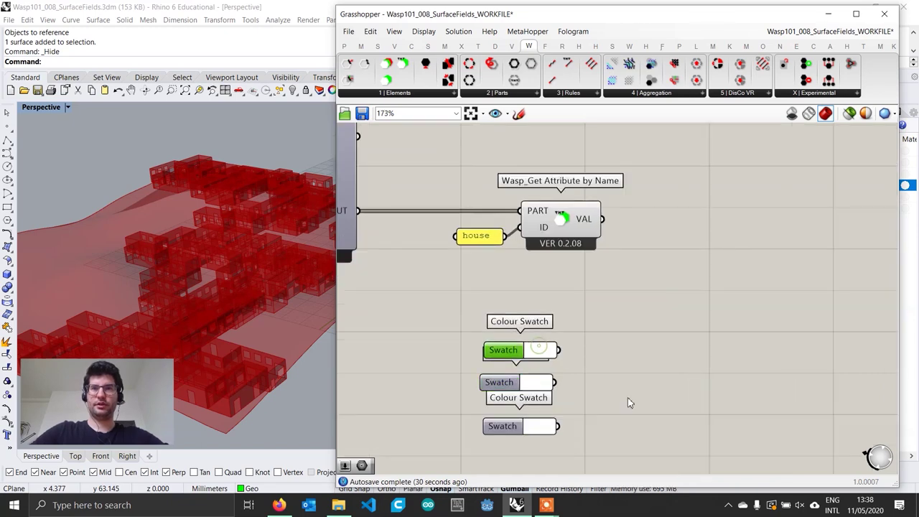
pyautogui.click(535, 352)
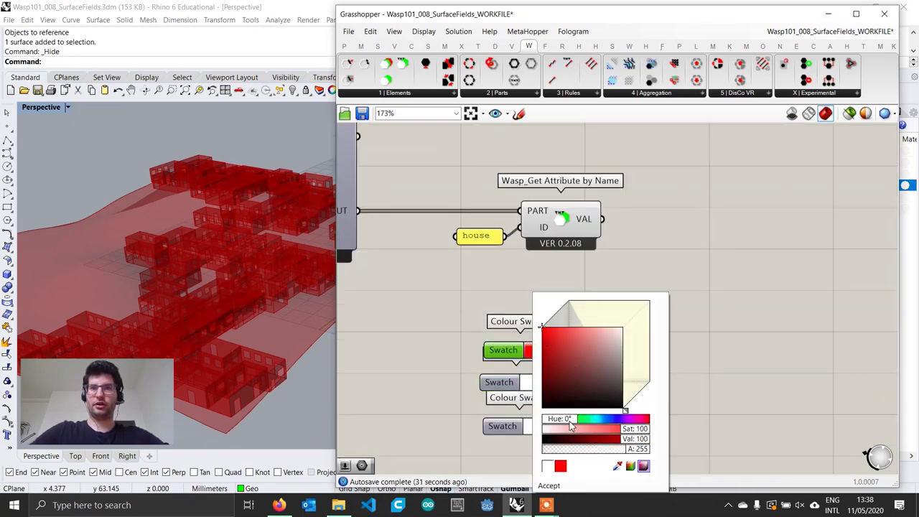
pyautogui.moveTo(573, 425); pyautogui.dragTo(588, 425)
pyautogui.moveTo(502, 395); pyautogui.dragTo(478, 349, button='right')
pyautogui.click(507, 334)
pyautogui.moveTo(529, 348); pyautogui.dragTo(477, 306)
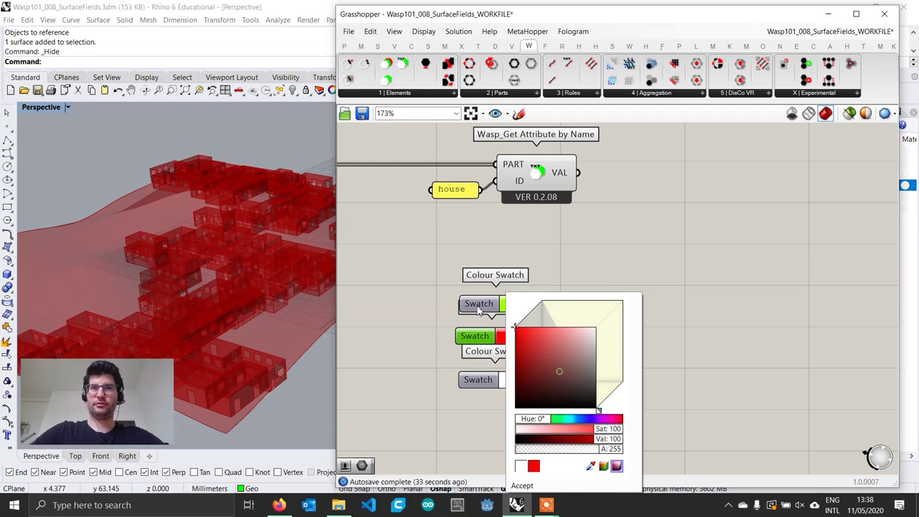
pyautogui.moveTo(533, 416); pyautogui.dragTo(549, 422)
pyautogui.click(512, 381)
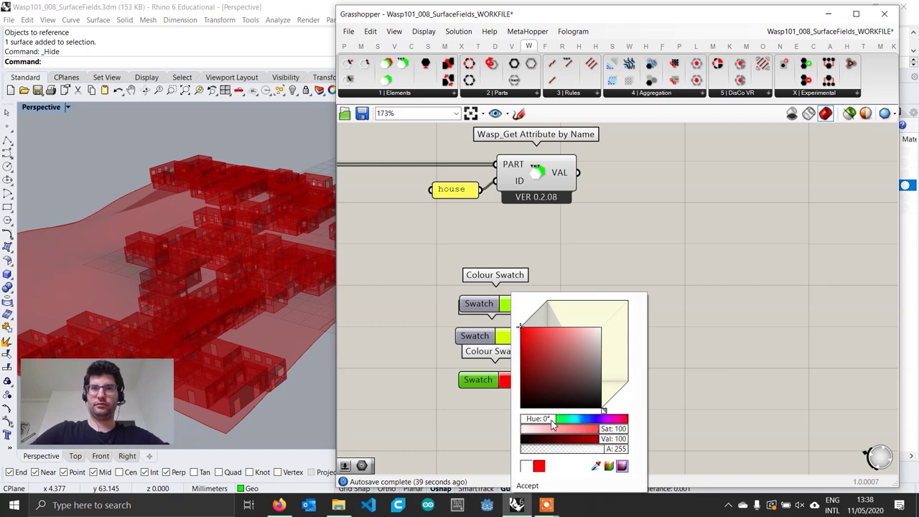
pyautogui.moveTo(551, 421); pyautogui.dragTo(553, 421)
pyautogui.moveTo(608, 430); pyautogui.dragTo(572, 424)
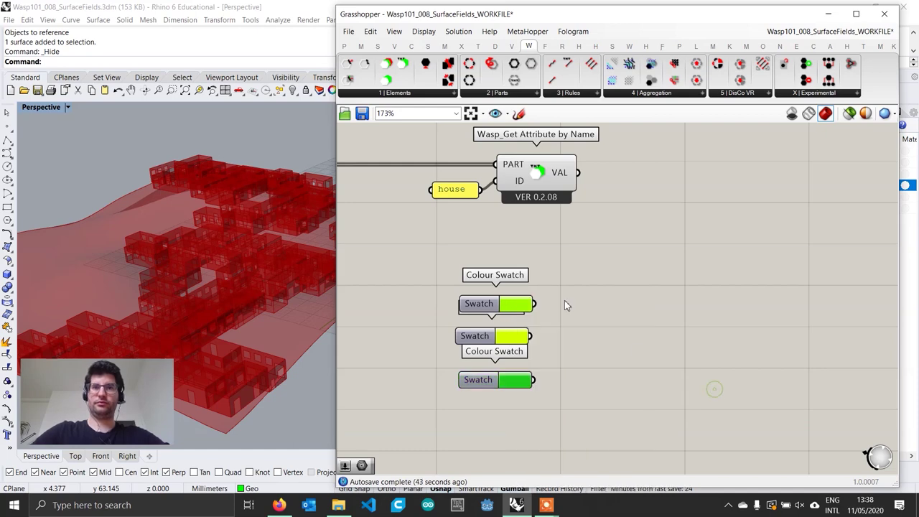
# Add a Merge component beside the swatches and wire the three colours into D1, D2 and D3
pyautogui.doubleClick(607, 353)
pyautogui.write('merge')
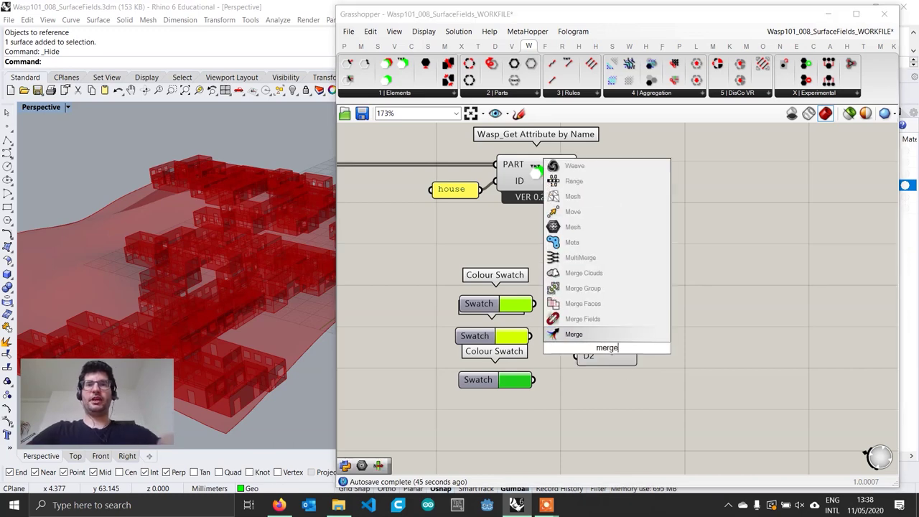
pyautogui.click(591, 334)
pyautogui.moveTo(534, 304); pyautogui.dragTo(581, 365)
pyautogui.scroll(6, 602, 372)
pyautogui.click(609, 377)
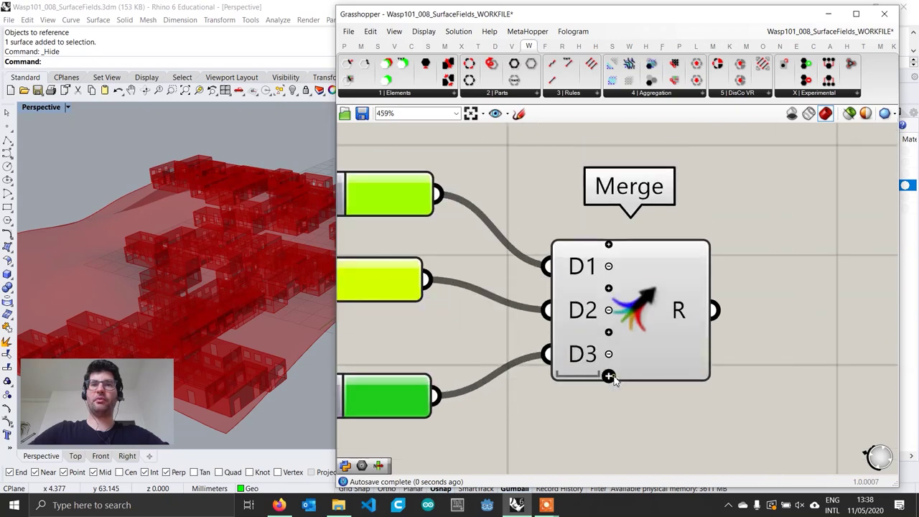
pyautogui.scroll(-5, 614, 369)
pyautogui.moveTo(632, 344); pyautogui.dragTo(622, 334)
# Move Wasp_Get Attribute by Name together with its house panel farther away from the aggregation component
pyautogui.click(469, 330)
pyautogui.scroll(-4, 486, 327)
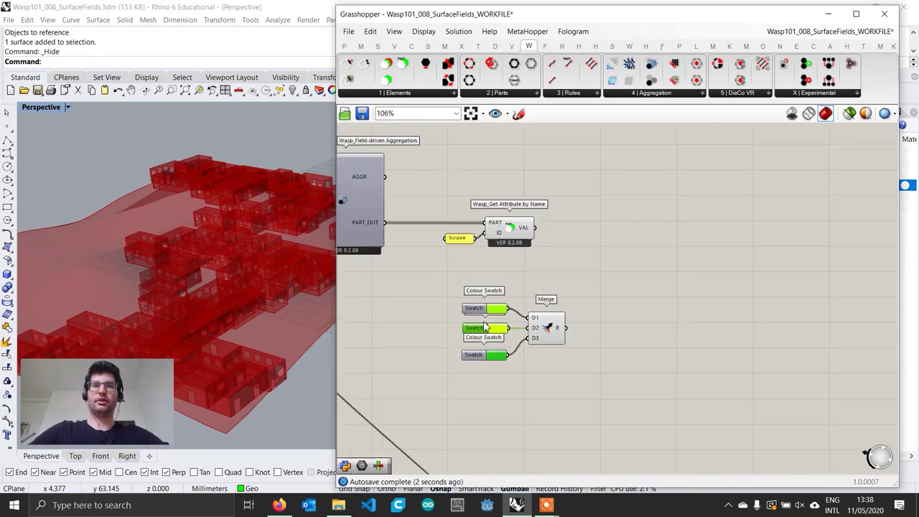
pyautogui.click(513, 230)
pyautogui.moveTo(565, 255); pyautogui.dragTo(452, 222)
pyautogui.moveTo(517, 239); pyautogui.dragTo(548, 237)
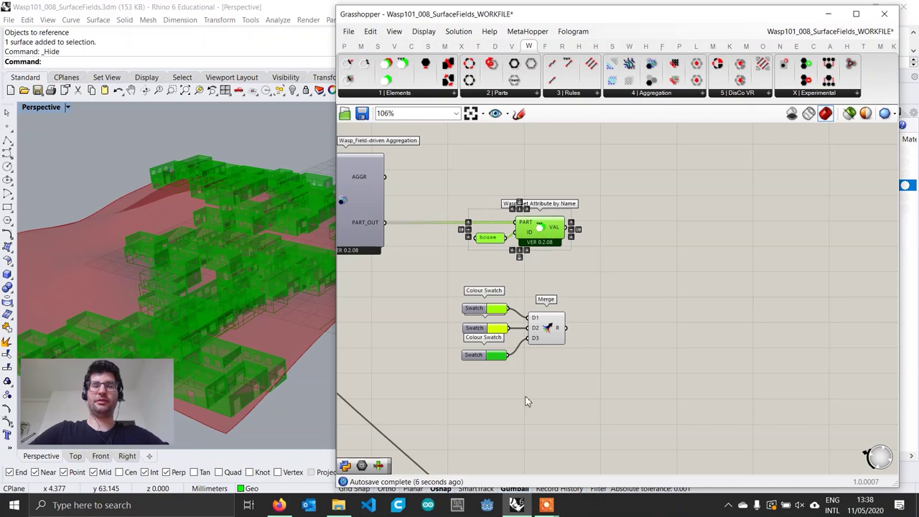
# Add a Random component below the Merge and feed its N input from the aggregation's 120 part-count slider
pyautogui.doubleClick(518, 403)
pyautogui.write('rando')
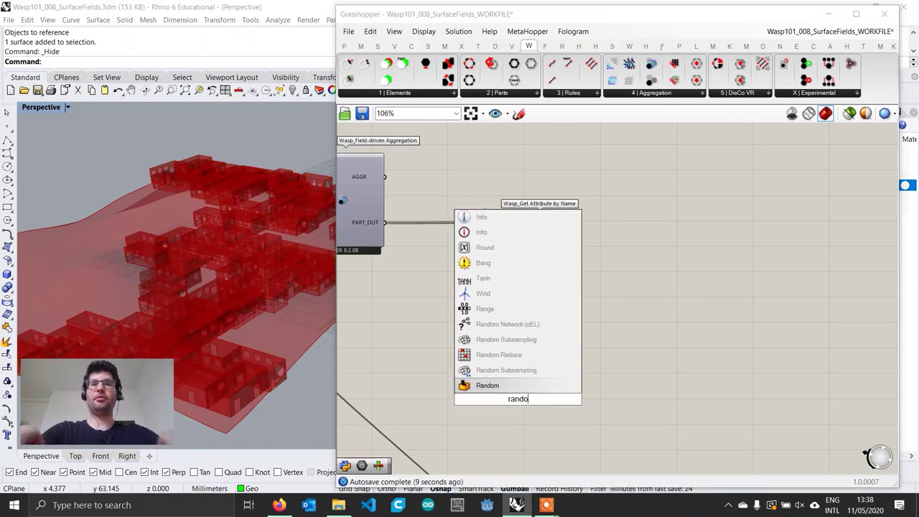
pyautogui.press('Return')
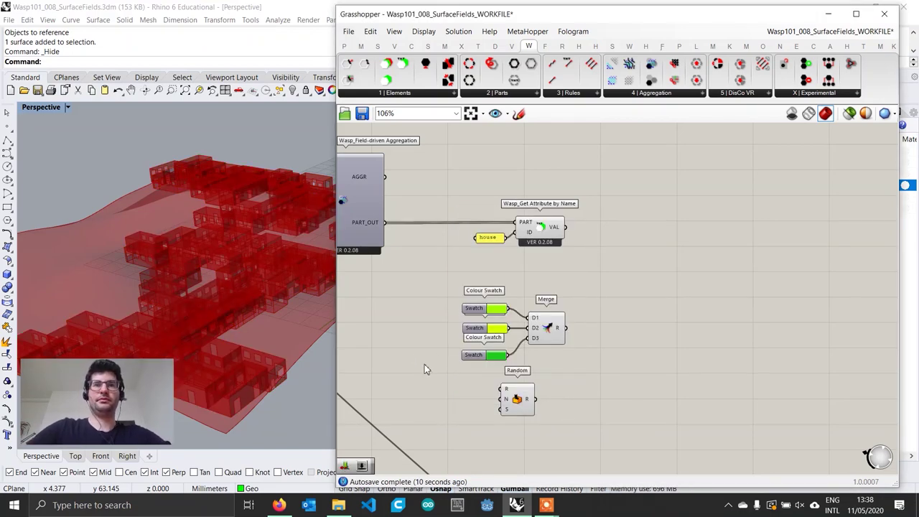
pyautogui.moveTo(424, 364); pyautogui.dragTo(430, 353, button='right')
pyautogui.moveTo(522, 388); pyautogui.dragTo(551, 387)
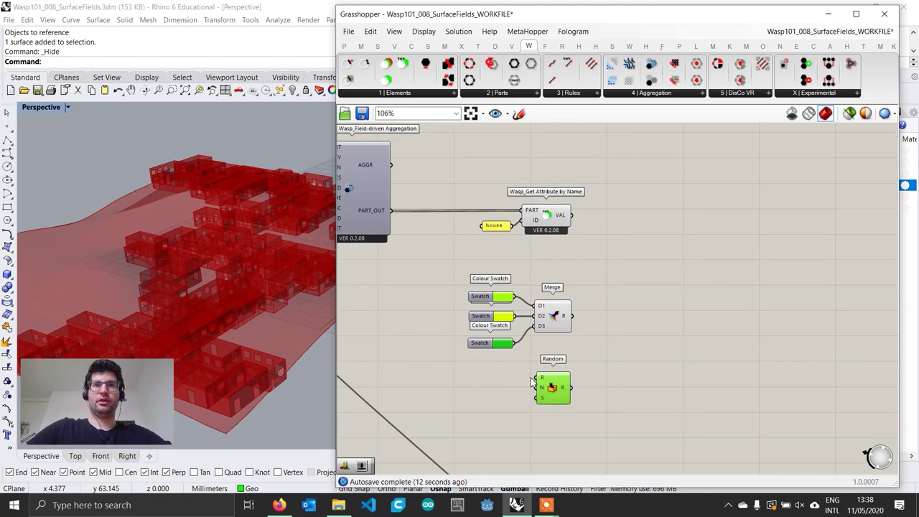
pyautogui.scroll(-2, 526, 374)
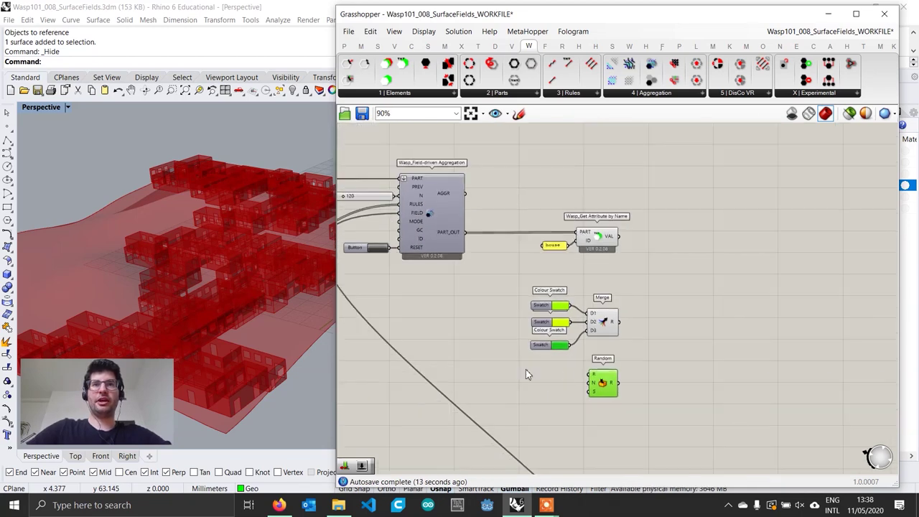
pyautogui.click(372, 202)
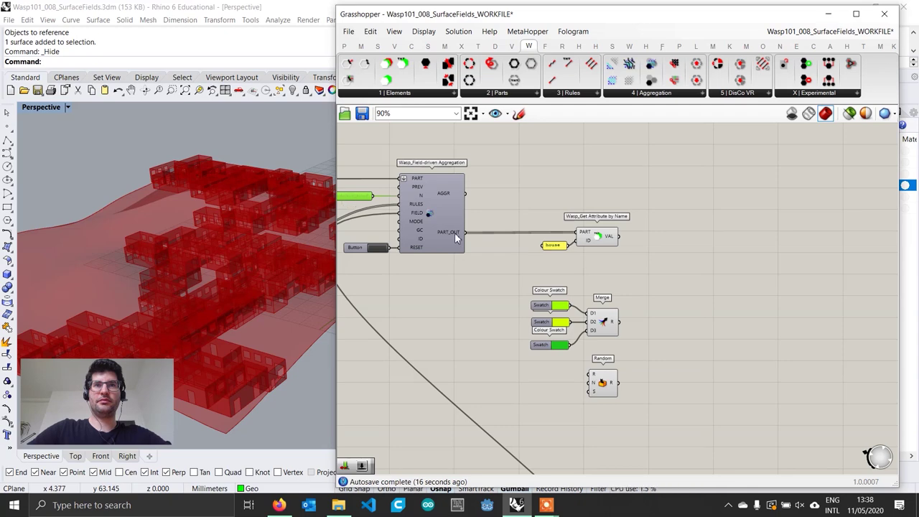
pyautogui.moveTo(373, 195); pyautogui.dragTo(591, 382)
pyautogui.scroll(3, 590, 382)
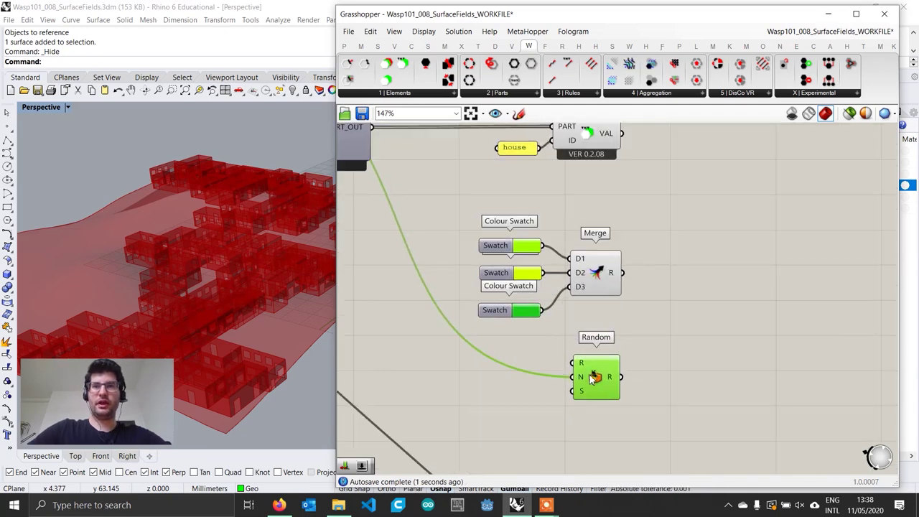
# Add a number slider with value 2 and wire it into the Random component's R input
pyautogui.doubleClick(520, 363)
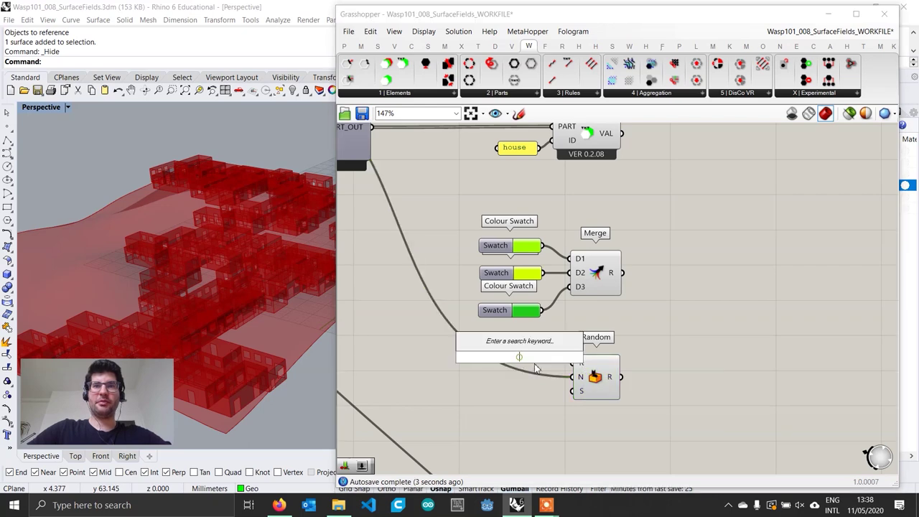
pyautogui.write('2')
pyautogui.press('Return')
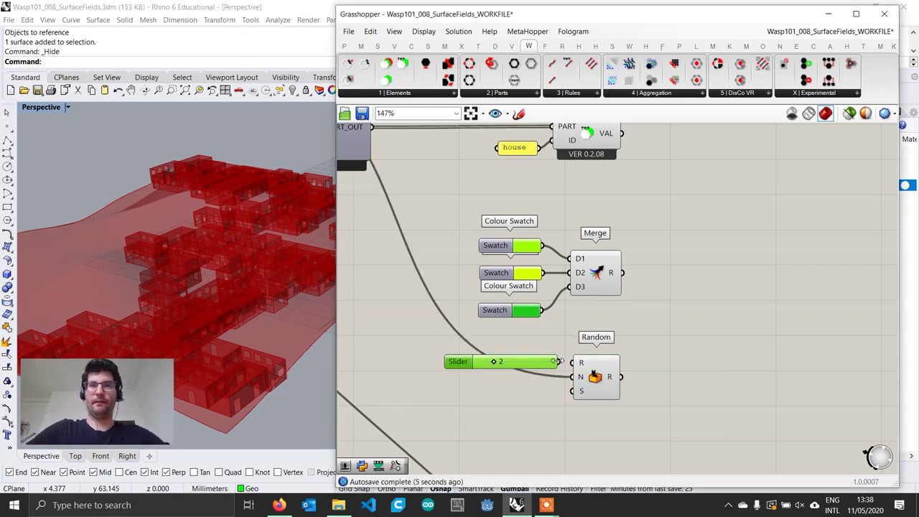
pyautogui.moveTo(567, 361); pyautogui.dragTo(574, 363)
pyautogui.scroll(1, 582, 379)
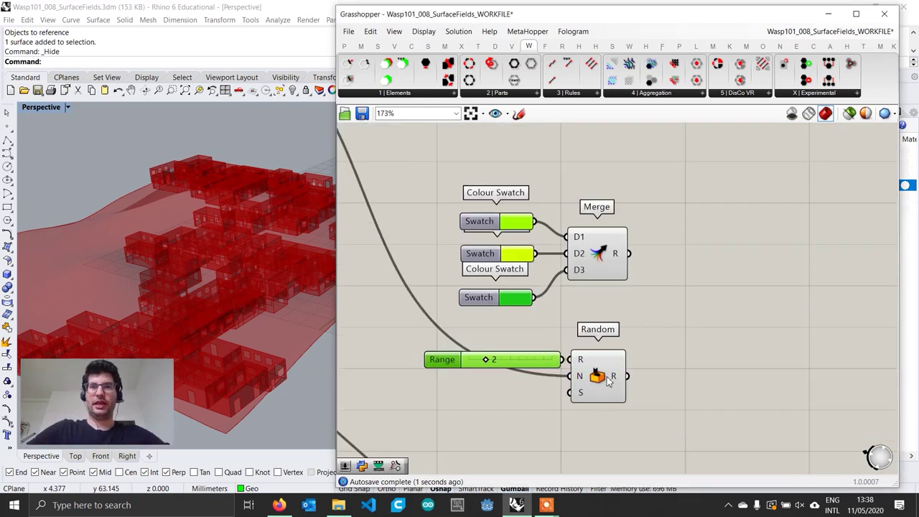
# Switch the Random component to integer numbers and check the list of values it outputs
pyautogui.scroll(1, 616, 382)
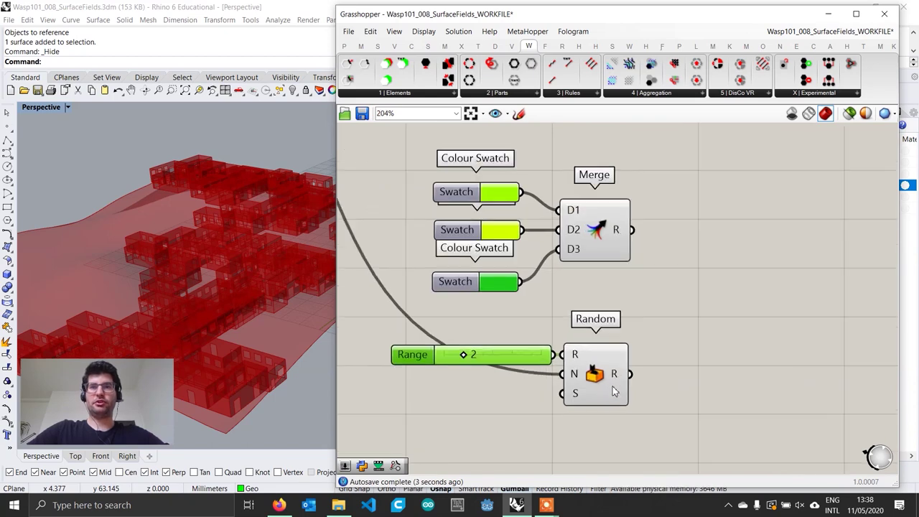
pyautogui.rightClick(596, 382)
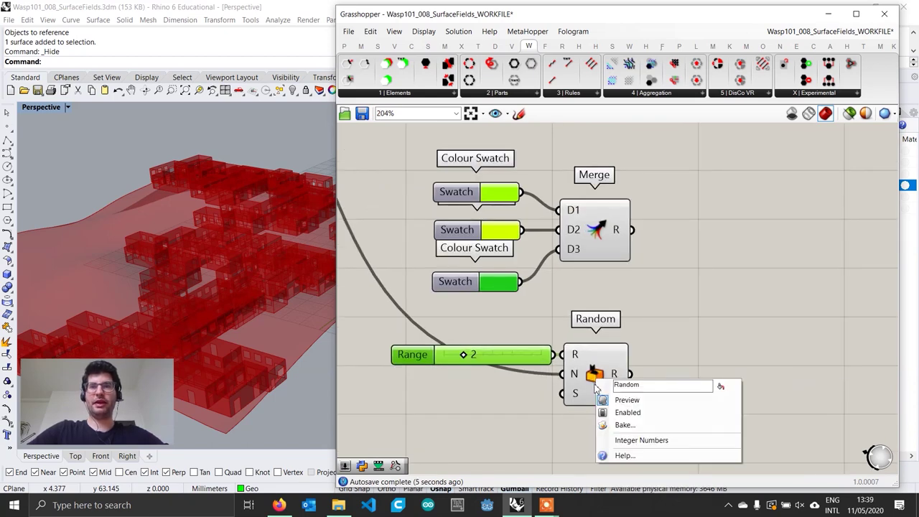
pyautogui.click(641, 440)
pyautogui.moveTo(617, 381)
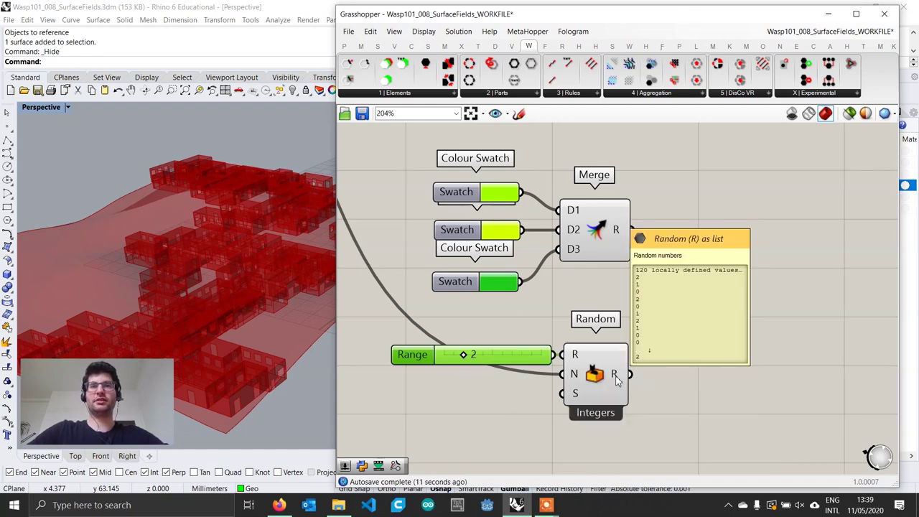
pyautogui.scroll(-3, 616, 378)
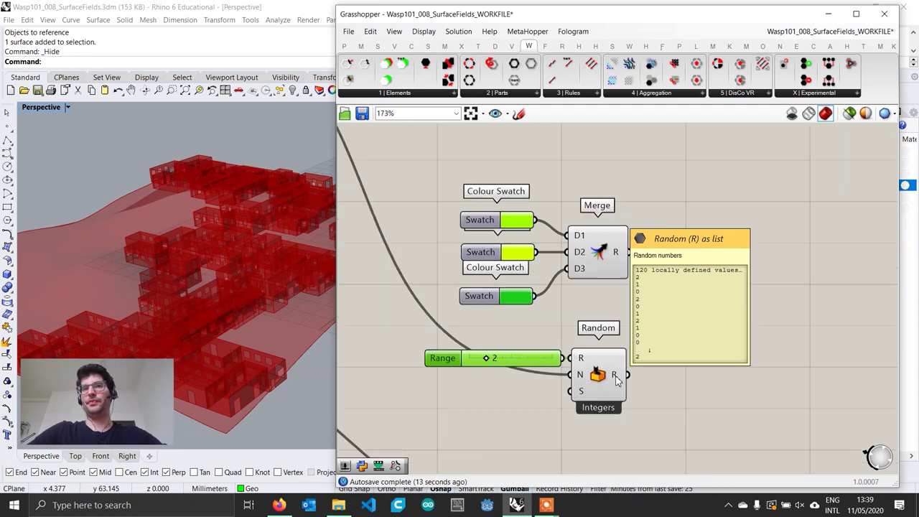
# Add a List Item component, wire the Merge result into its L input and the Random output into its i input, and check its output
pyautogui.doubleClick(657, 319)
pyautogui.write('list')
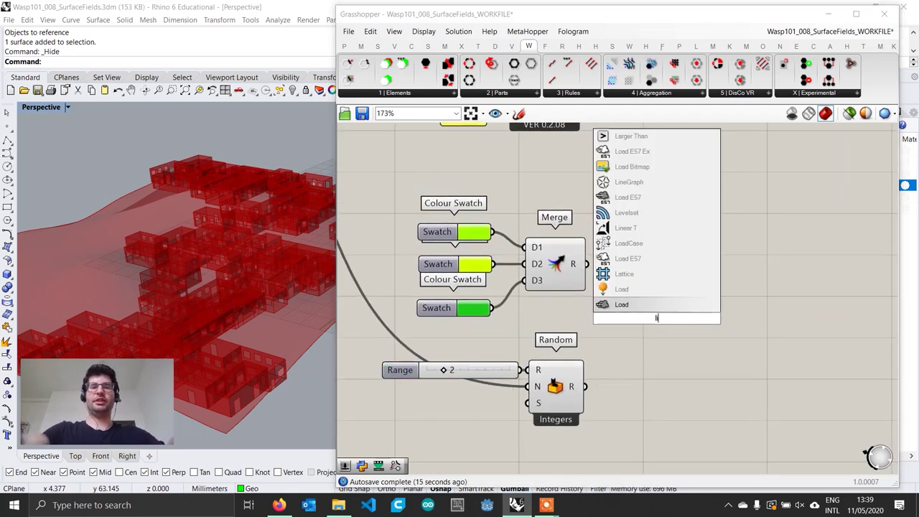
pyautogui.press('Up')
pyautogui.press('Up')
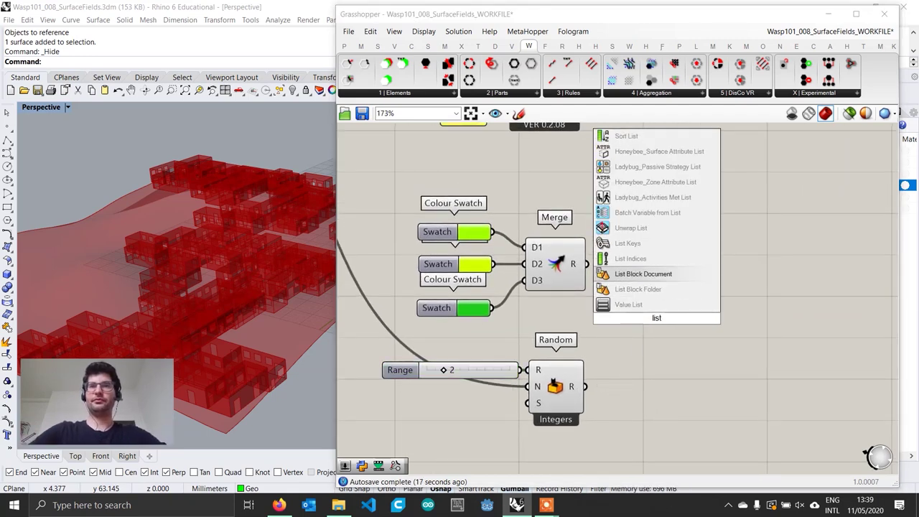
pyautogui.write('ite')
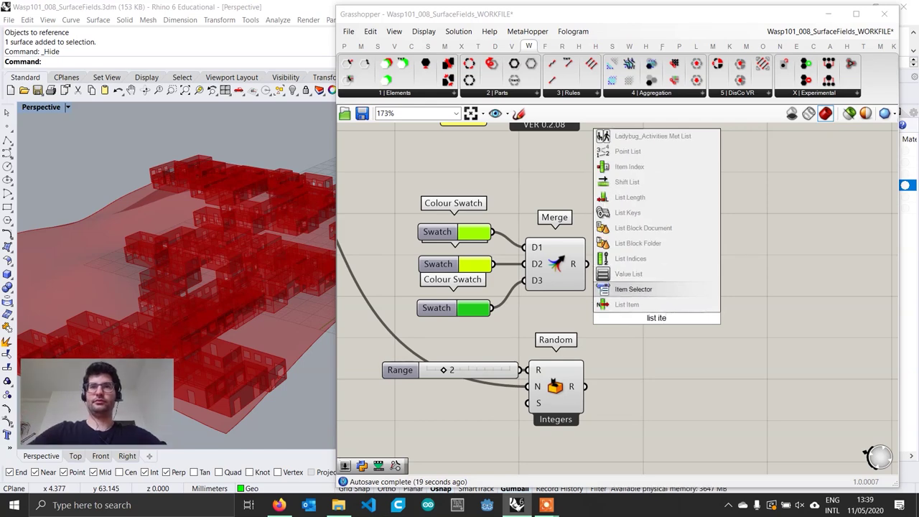
pyautogui.press('Return')
pyautogui.moveTo(587, 264); pyautogui.dragTo(632, 301)
pyautogui.moveTo(585, 386); pyautogui.dragTo(665, 287)
pyautogui.moveTo(671, 285)
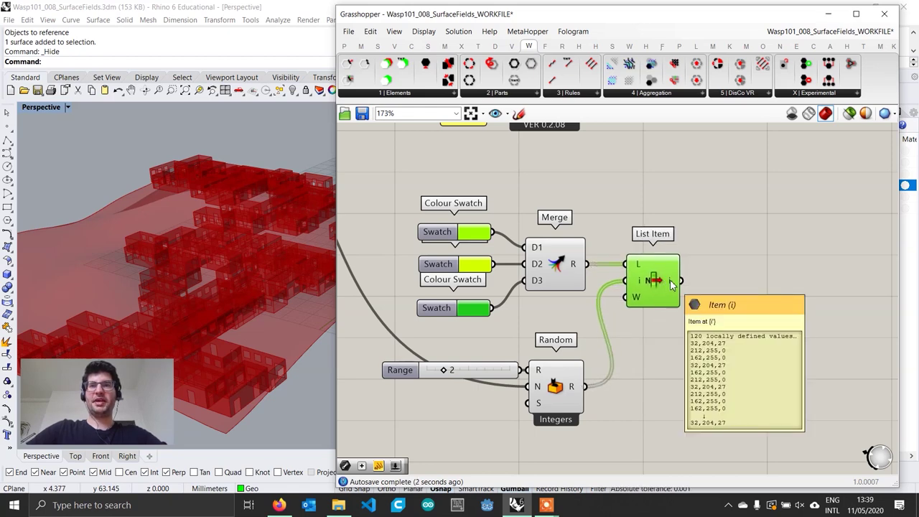
# Add a Custom Preview component beside Wasp_Get Attribute by Name
pyautogui.scroll(-2, 570, 292)
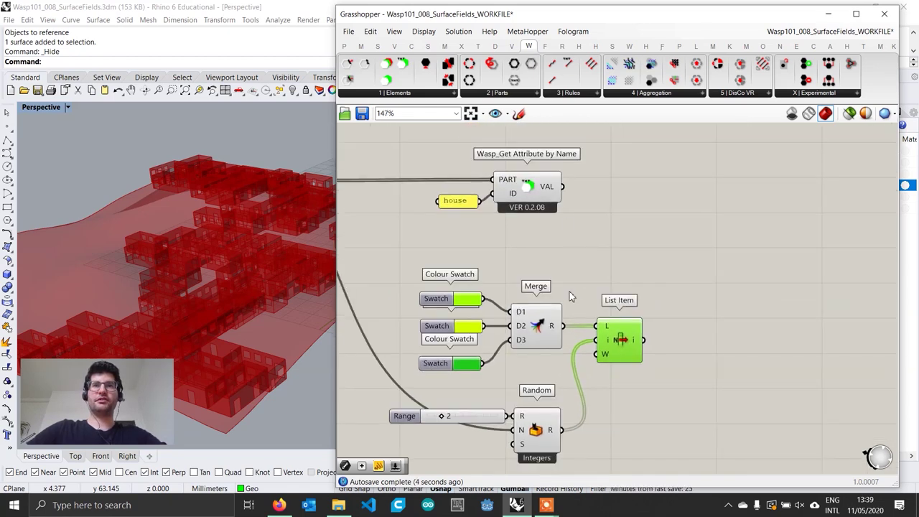
pyautogui.doubleClick(691, 224)
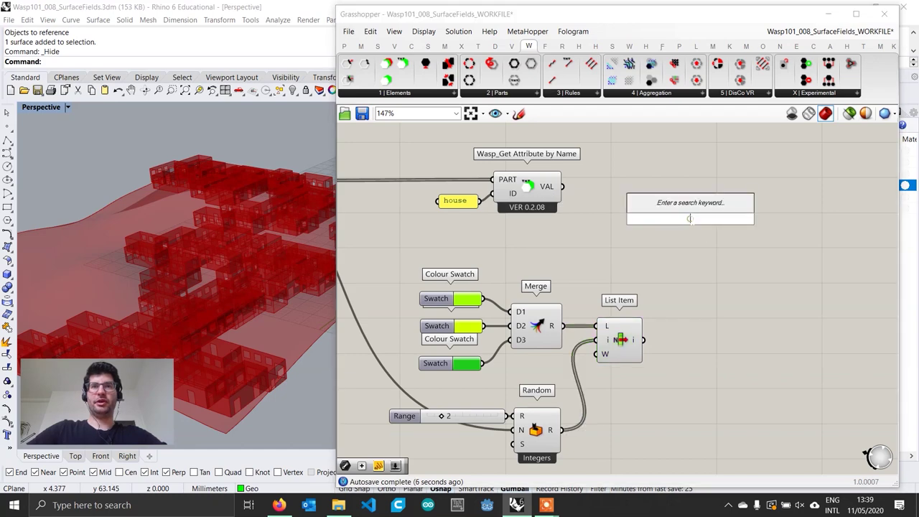
pyautogui.write('custo')
pyautogui.press('Up')
pyautogui.press('Up')
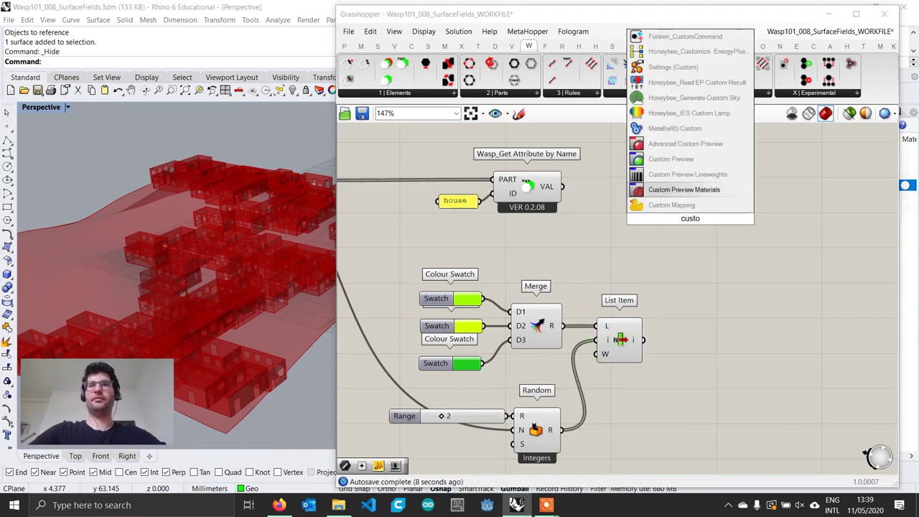
pyautogui.press('Up')
pyautogui.press('Return')
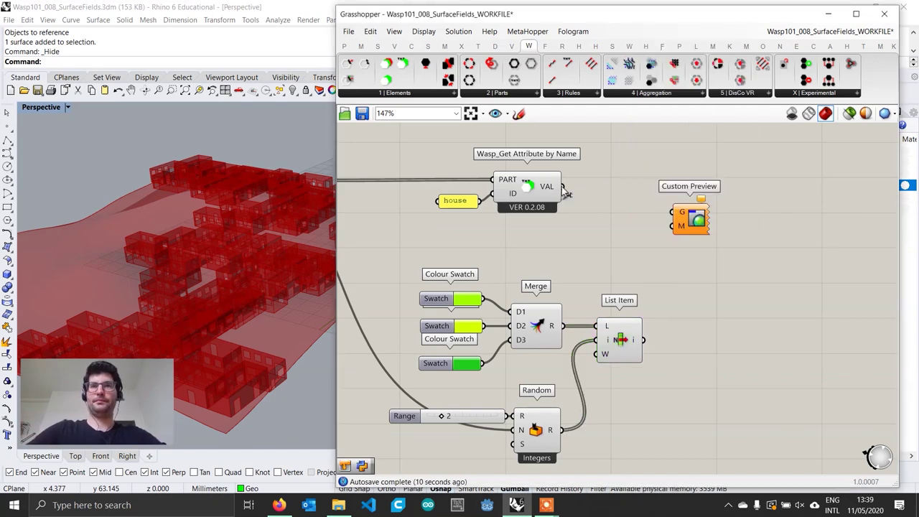
# Wire the house attribute's VAL output into Custom Preview's G input and the List Item output into its M input
pyautogui.moveTo(563, 187); pyautogui.dragTo(700, 197)
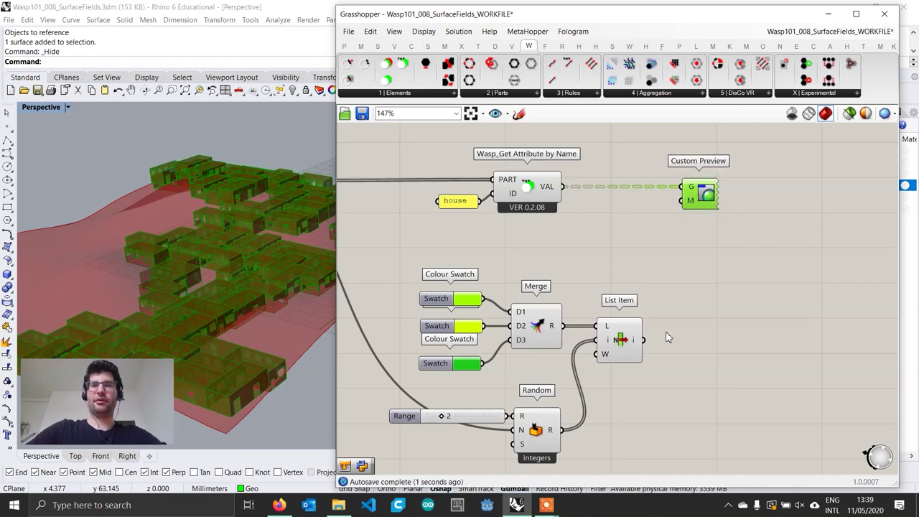
pyautogui.moveTo(644, 340); pyautogui.dragTo(684, 201)
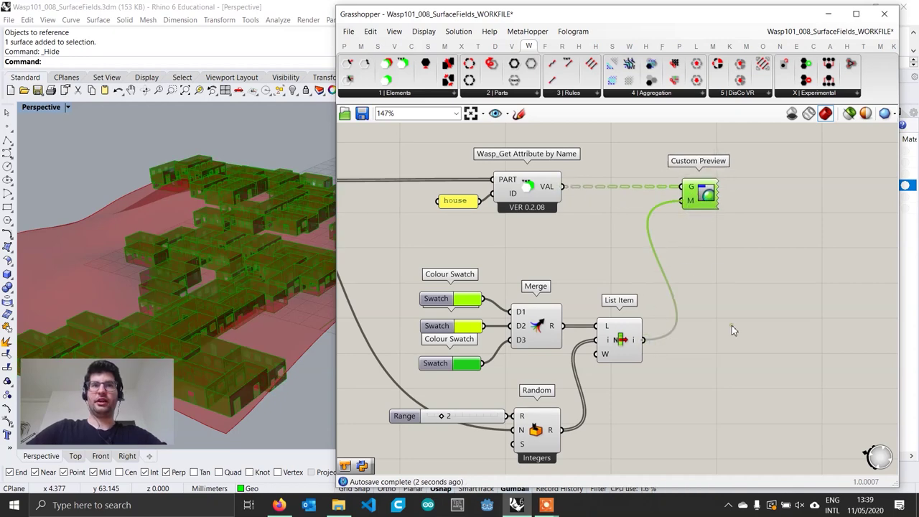
pyautogui.click(717, 300)
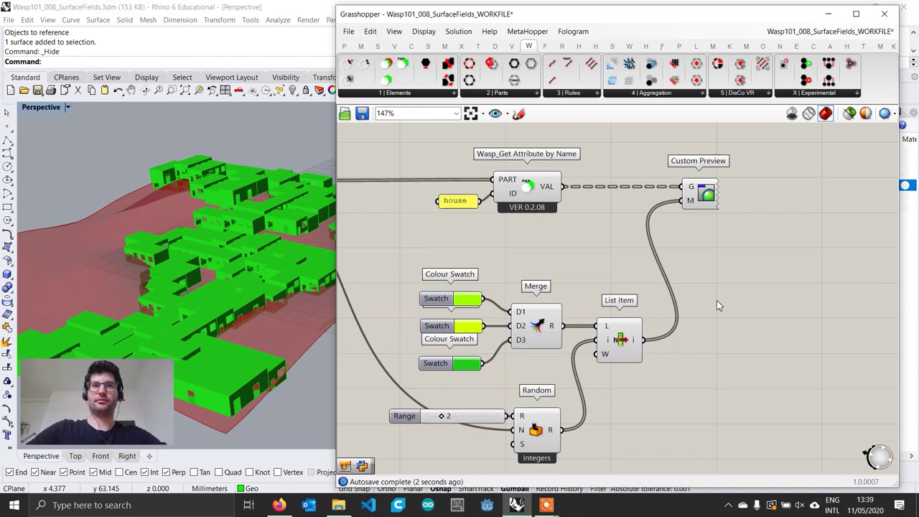
# Flatten the G input of Custom Preview so each house takes its own swatch colour
pyautogui.scroll(2, 693, 202)
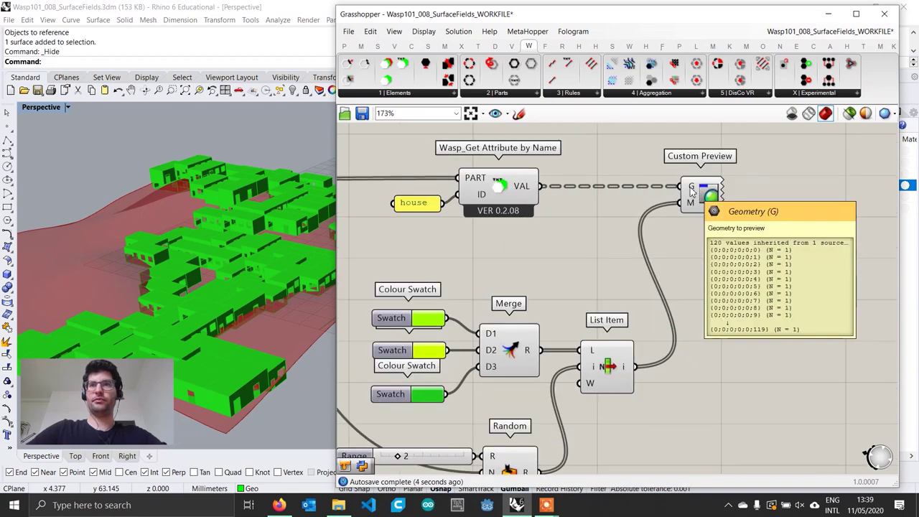
pyautogui.rightClick(692, 189)
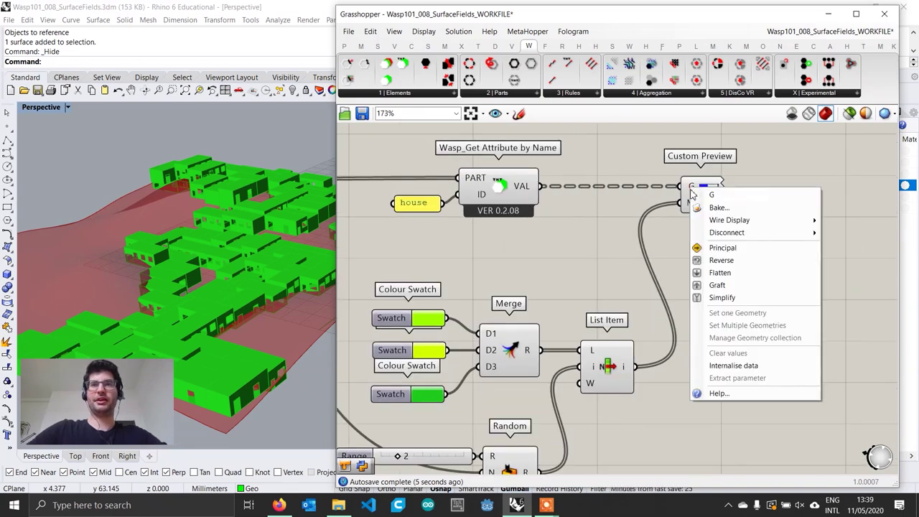
pyautogui.click(720, 273)
pyautogui.moveTo(707, 195); pyautogui.dragTo(719, 196)
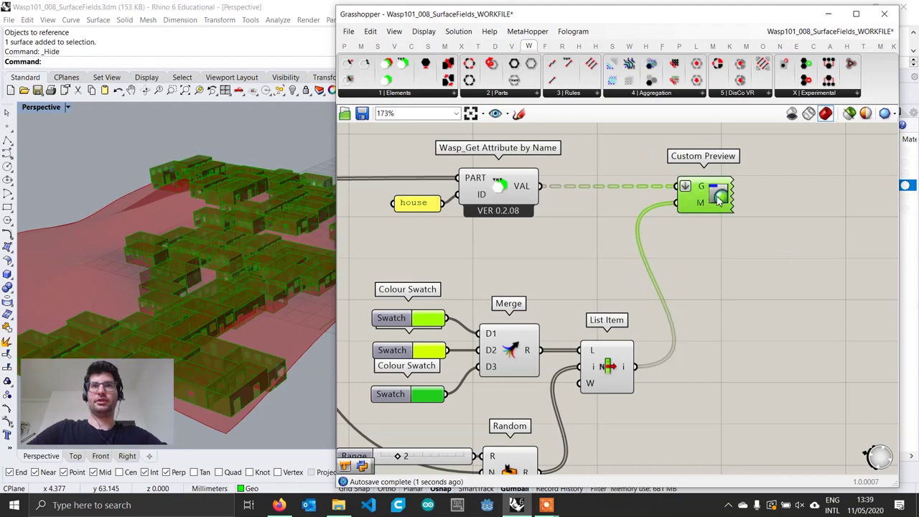
pyautogui.click(781, 254)
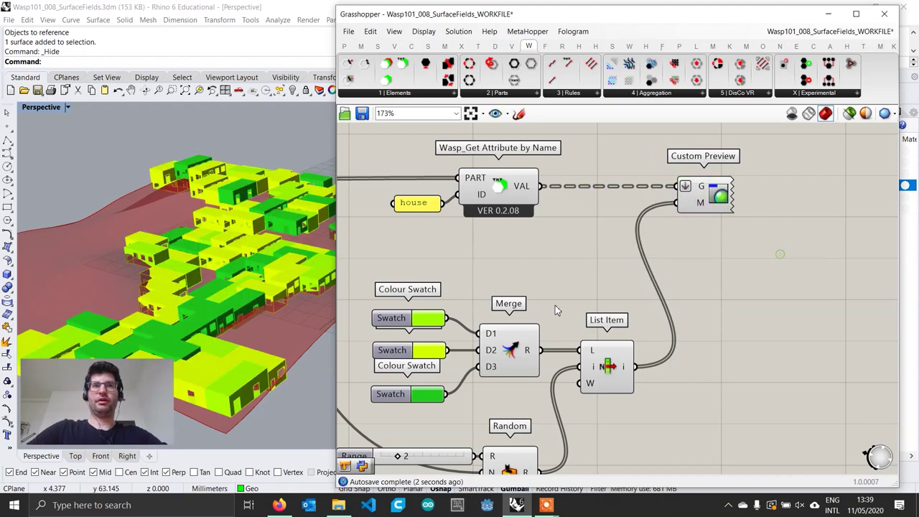
# Collapse the Grasshopper window and set Rhino's Perspective viewport to the Arctic display mode, viewing the coloured houses from several sides
pyautogui.doubleClick(694, 21)
pyautogui.moveTo(610, 244); pyautogui.dragTo(527, 259, button='right')
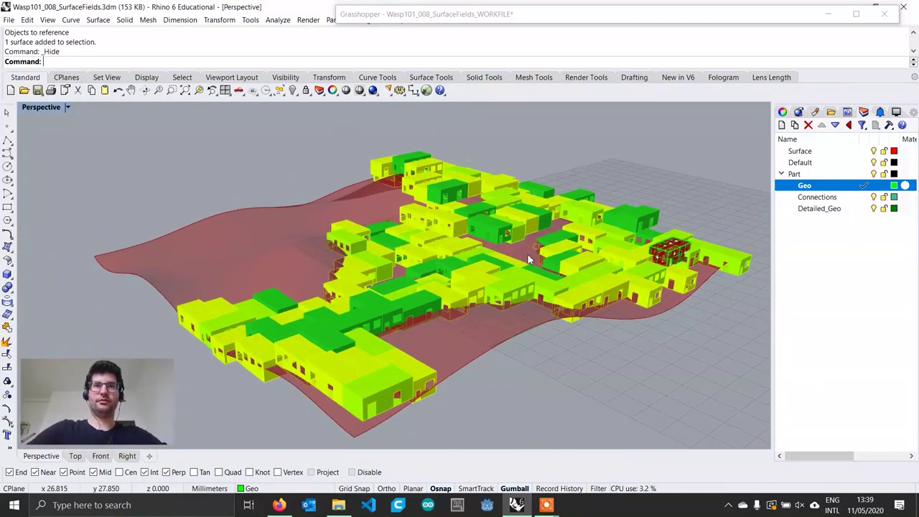
pyautogui.click(38, 107)
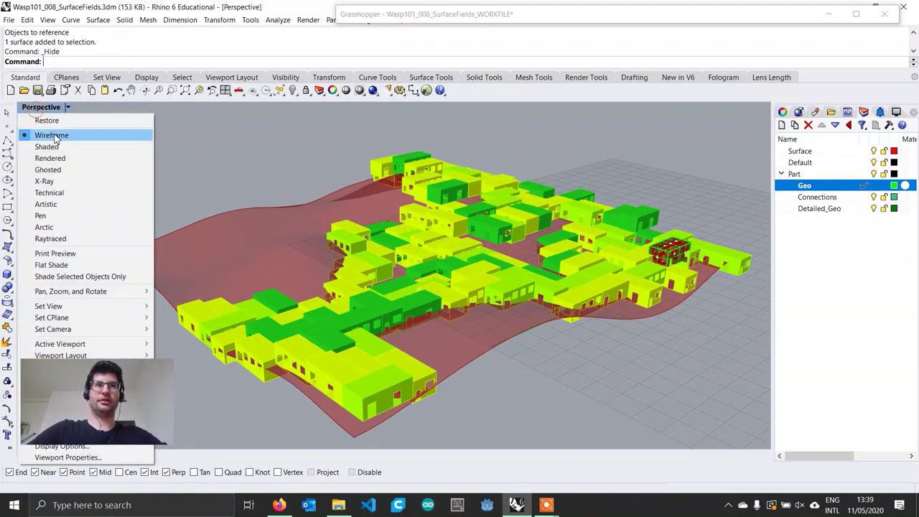
pyautogui.click(44, 227)
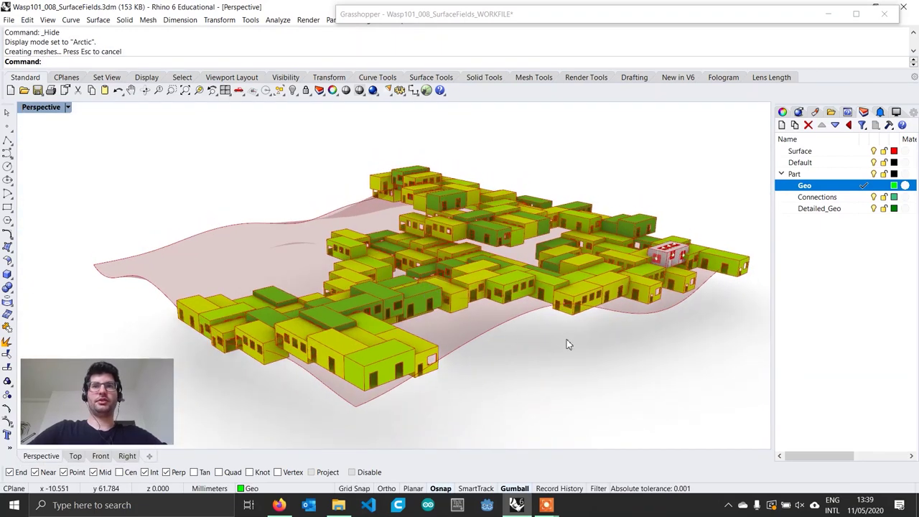
pyautogui.moveTo(522, 290); pyautogui.dragTo(637, 360, button='right')
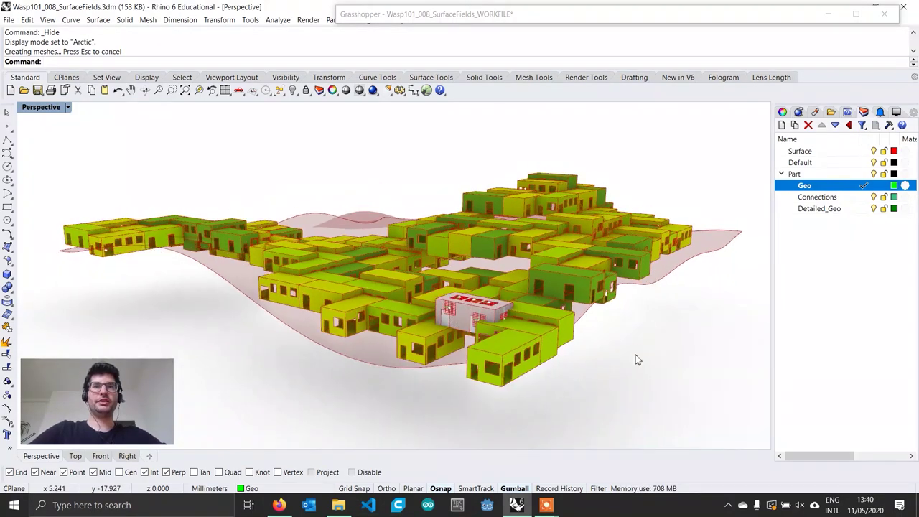